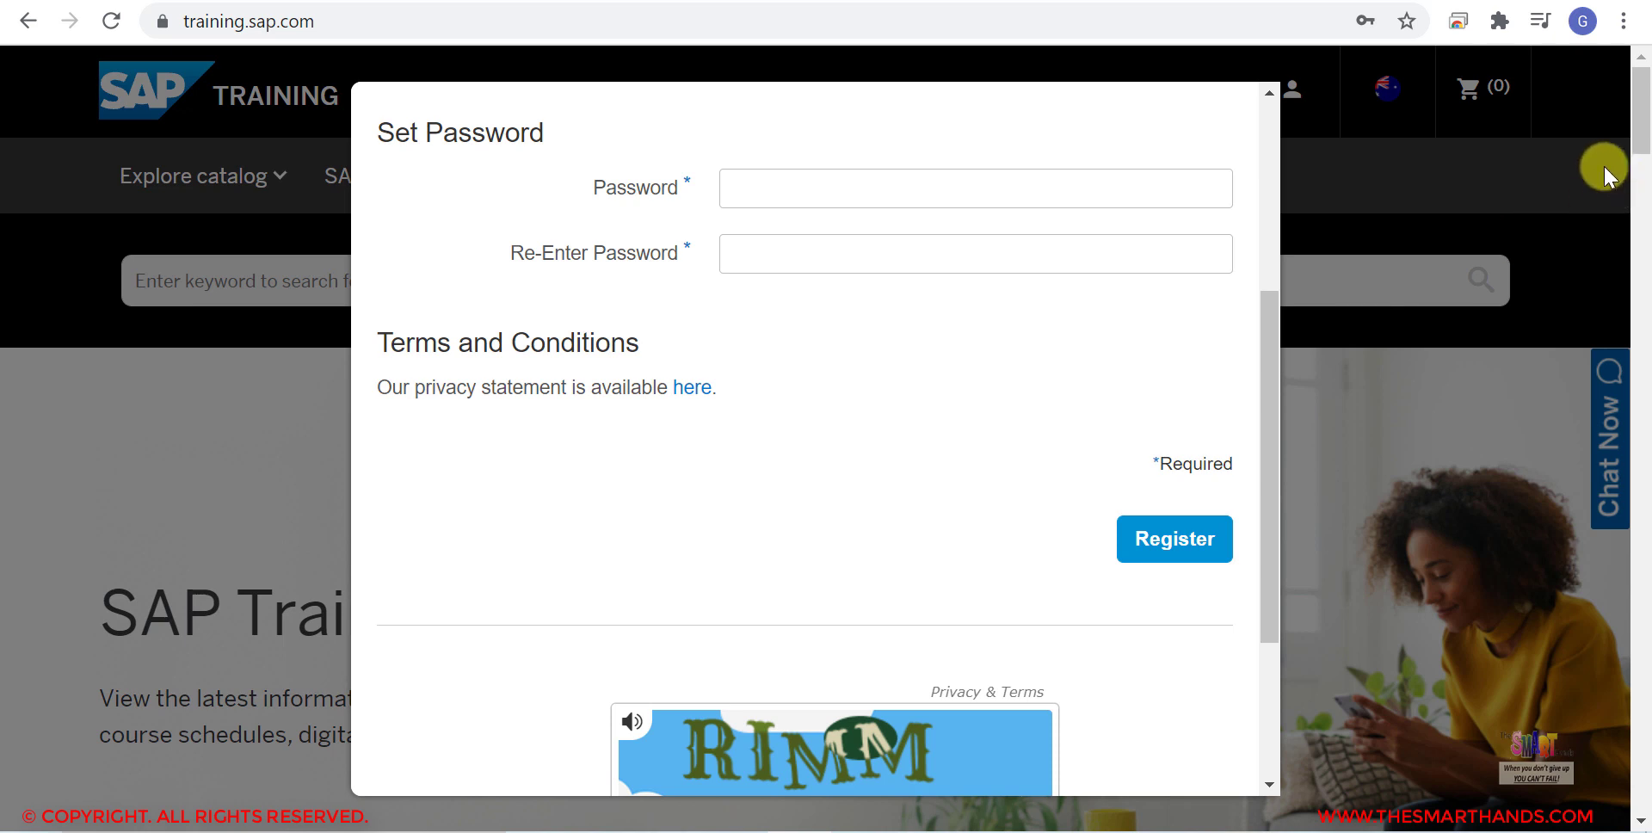
# Dismiss the Set Password registration form to reveal the Training and Adoption home page.
pyautogui.click(1452, 152)
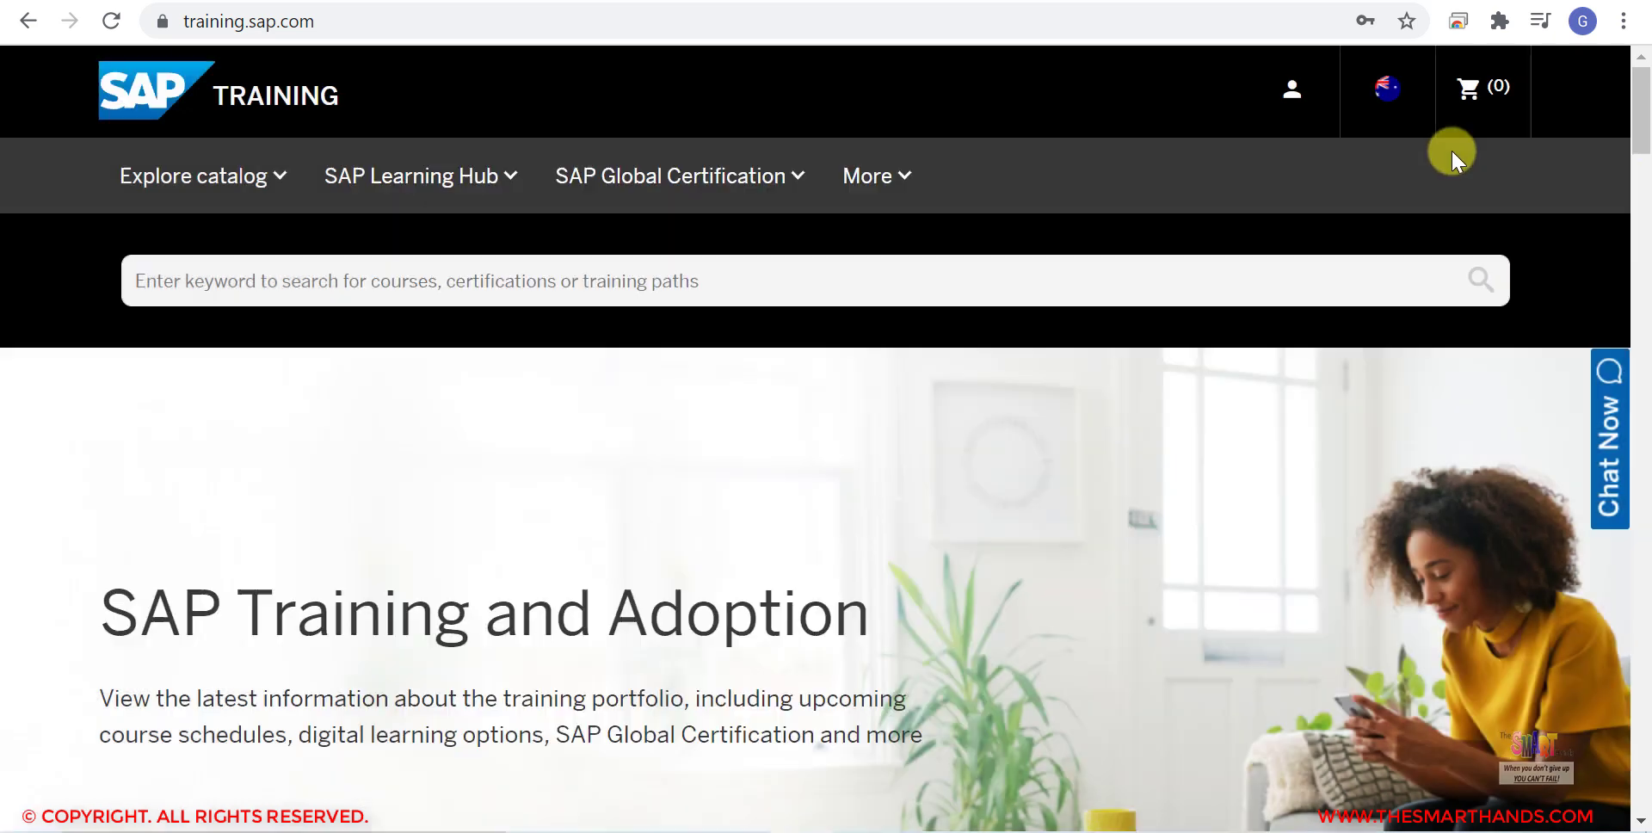
# Sign in with the account e-mail and password, with Remember me ticked.
pyautogui.click(1292, 104)
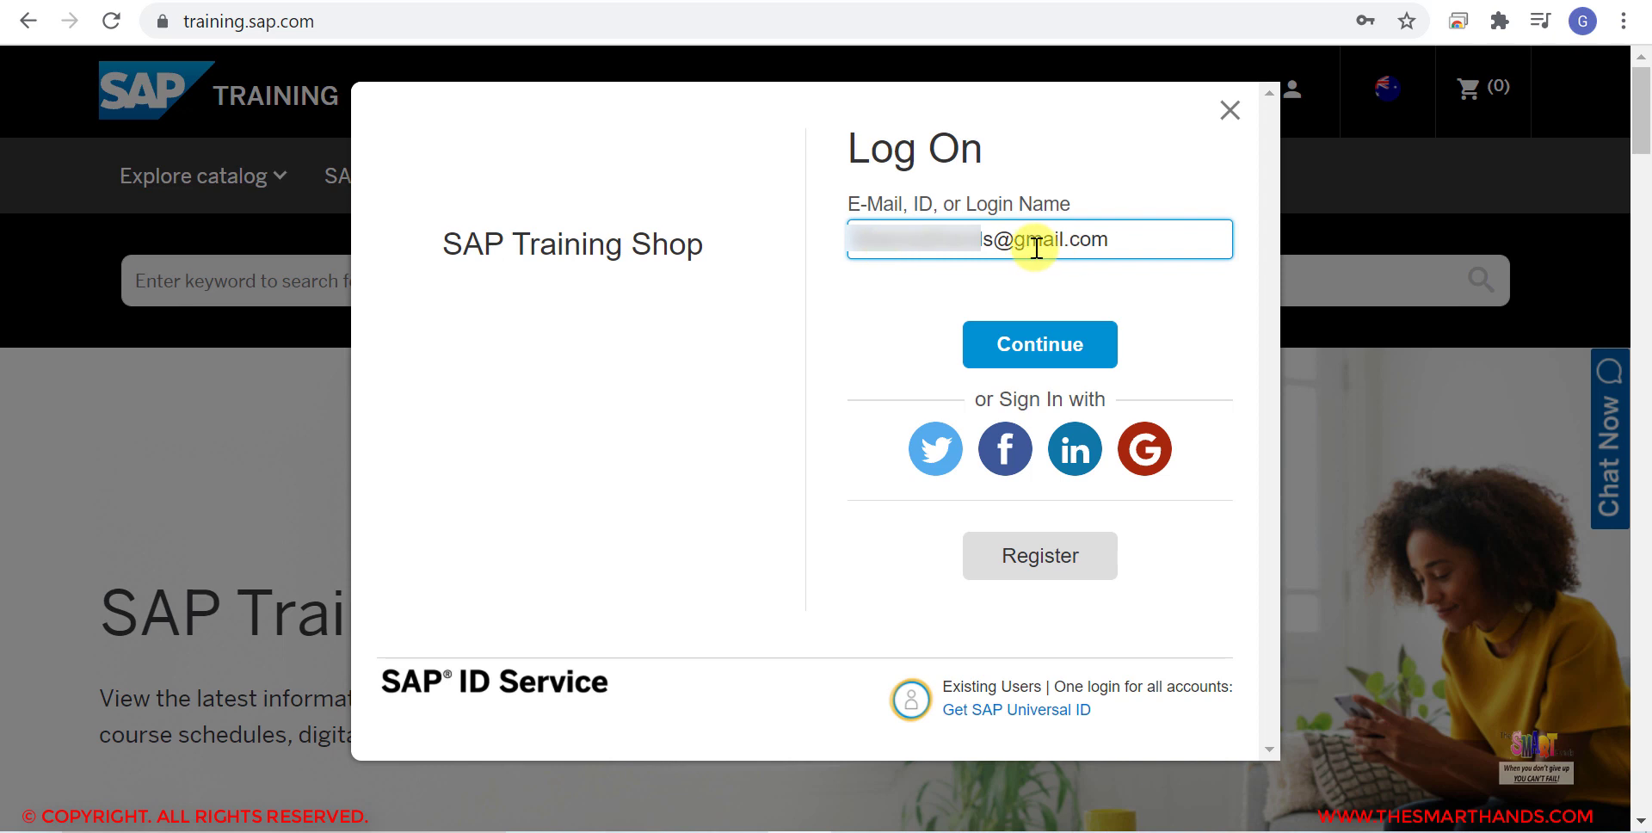
pyautogui.click(1068, 354)
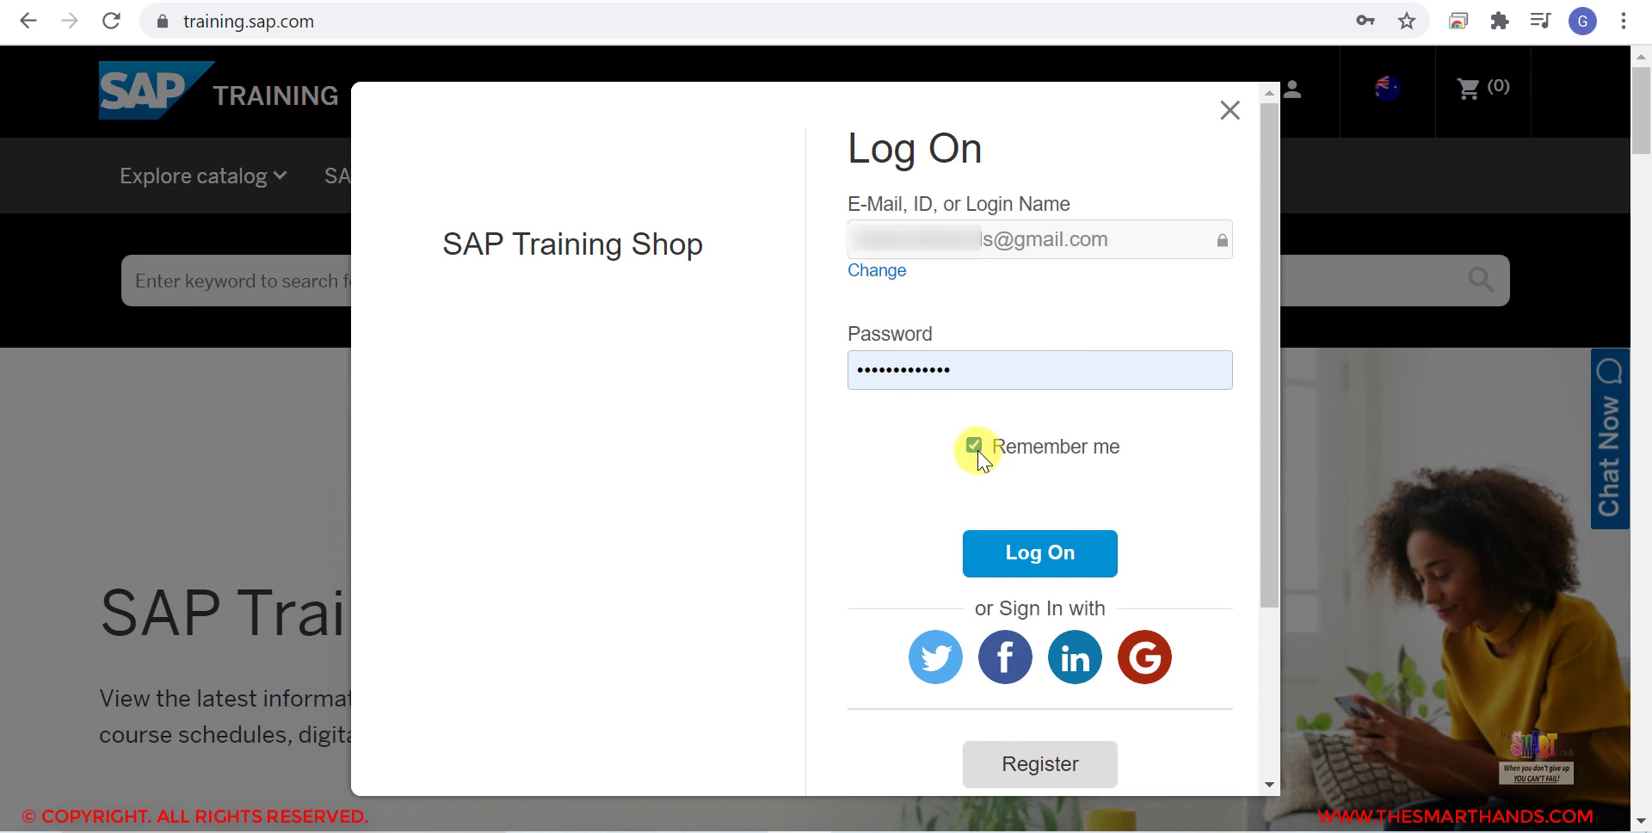
pyautogui.click(1054, 555)
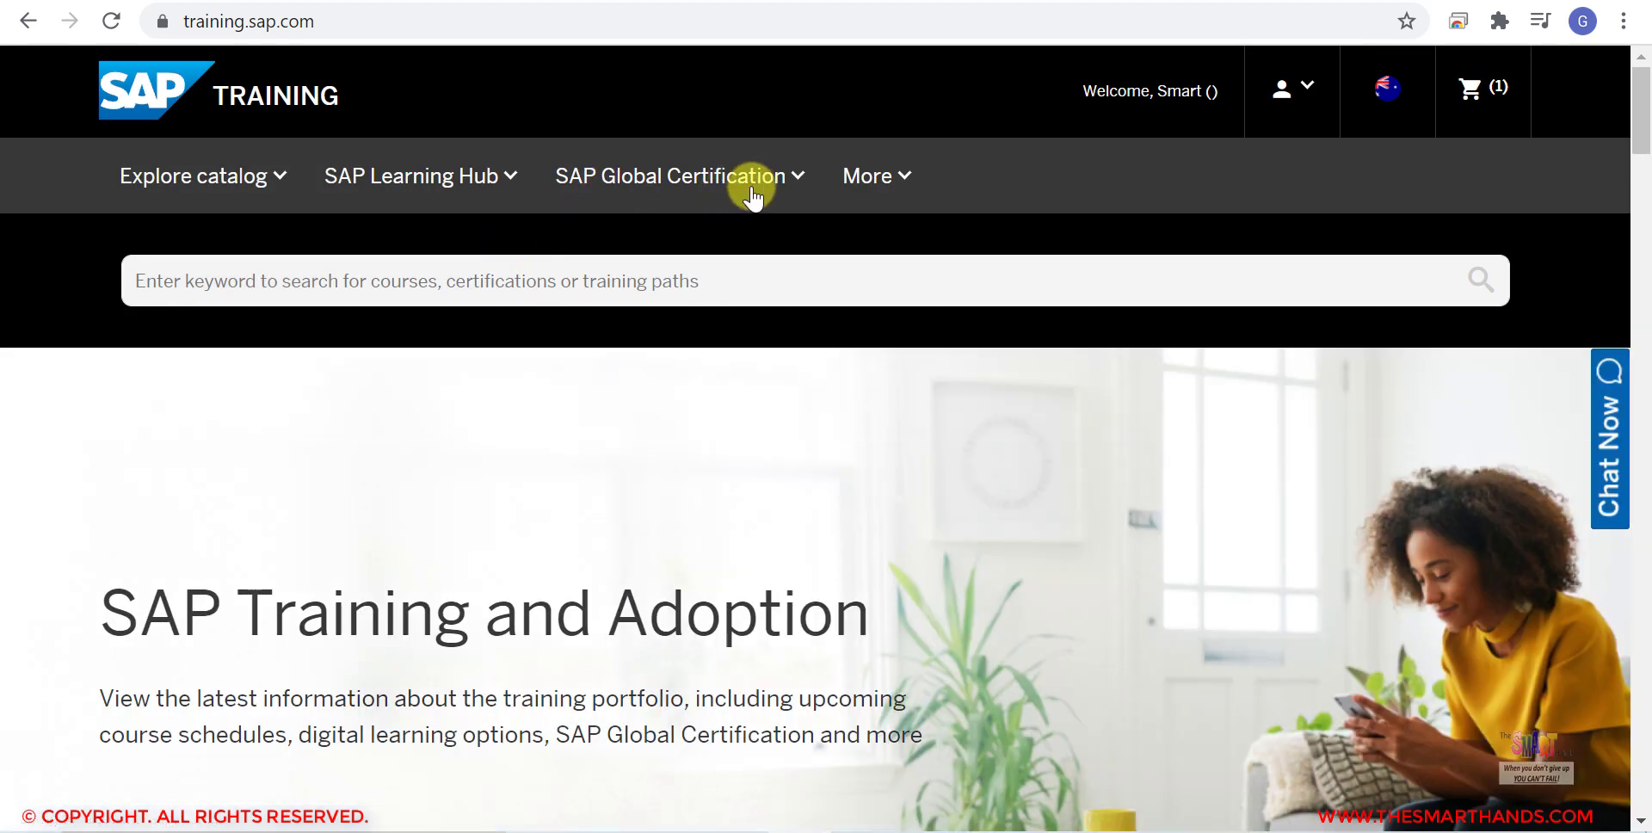
# Briefly view the SAP Global Certification options, then search the catalog for 'cer00'.
pyautogui.click(795, 181)
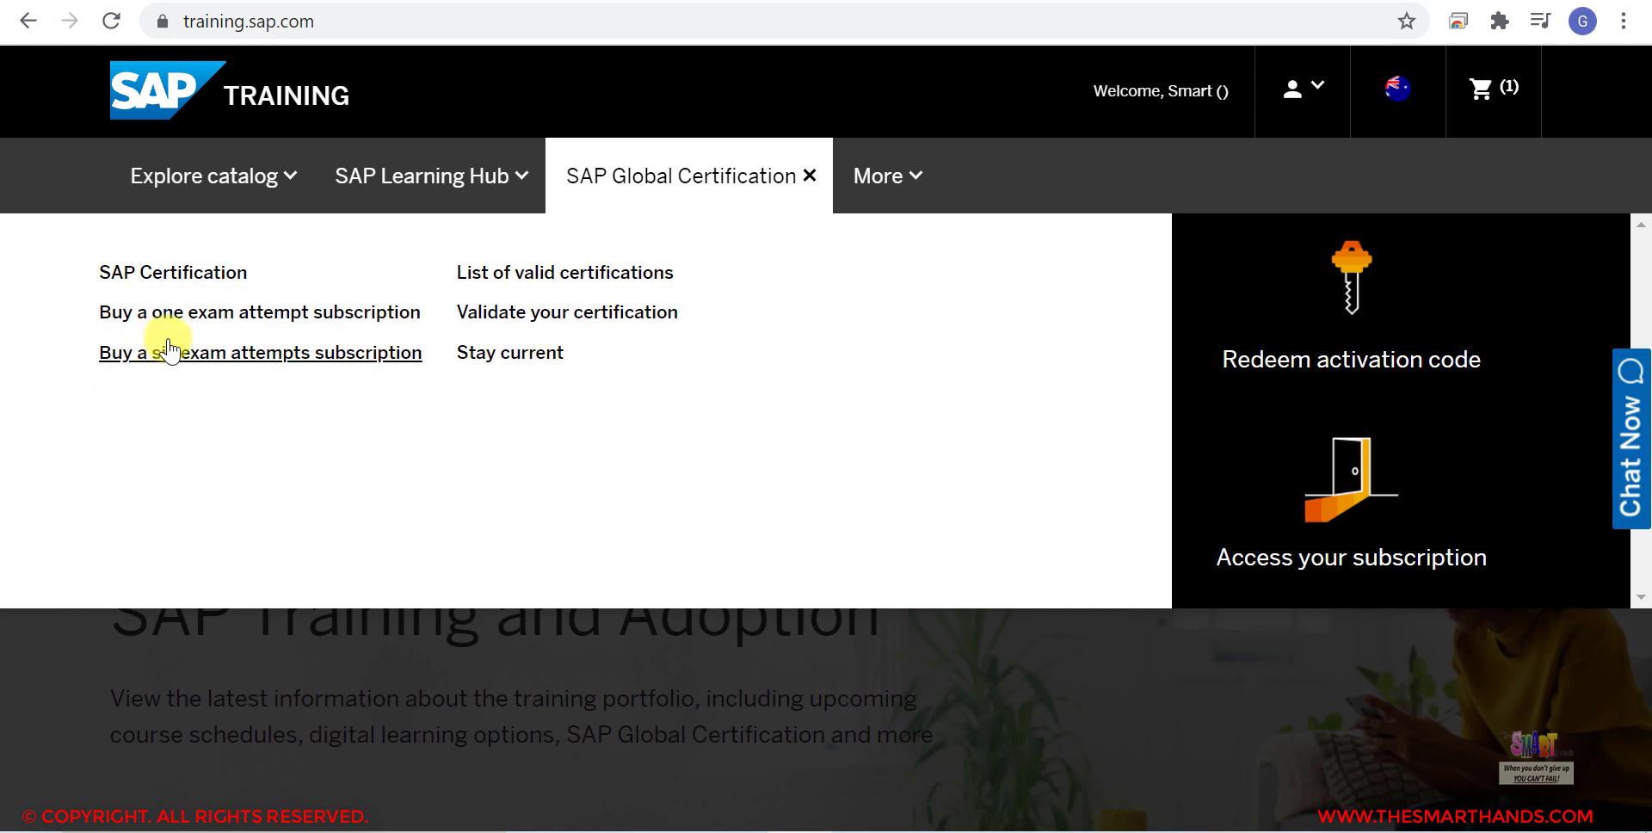
pyautogui.click(17, 647)
pyautogui.click(244, 280)
pyautogui.write('cer00')
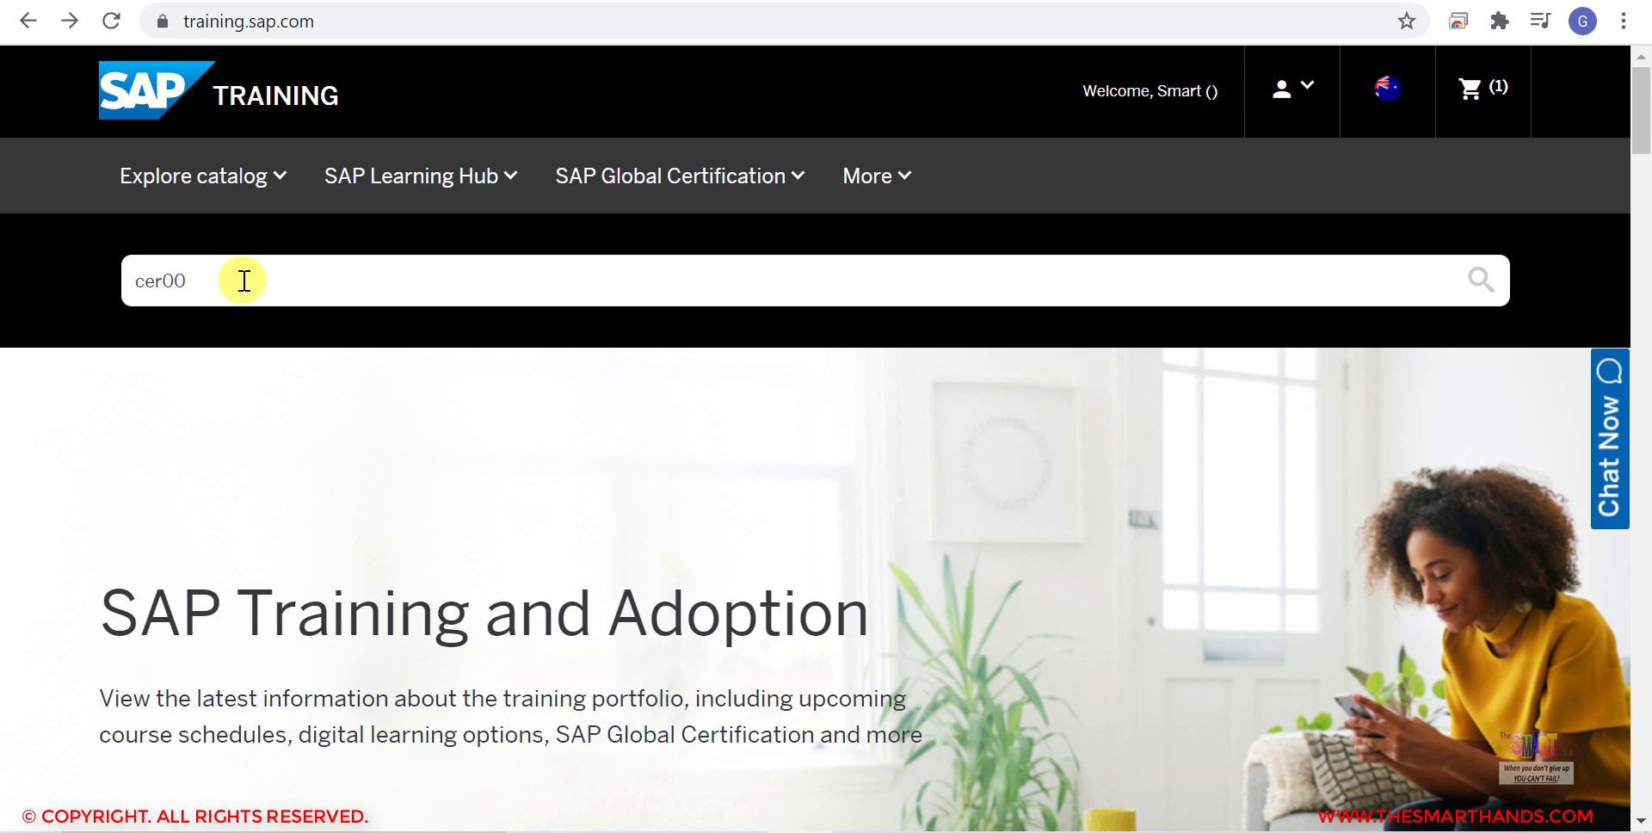
pyautogui.press('Return')
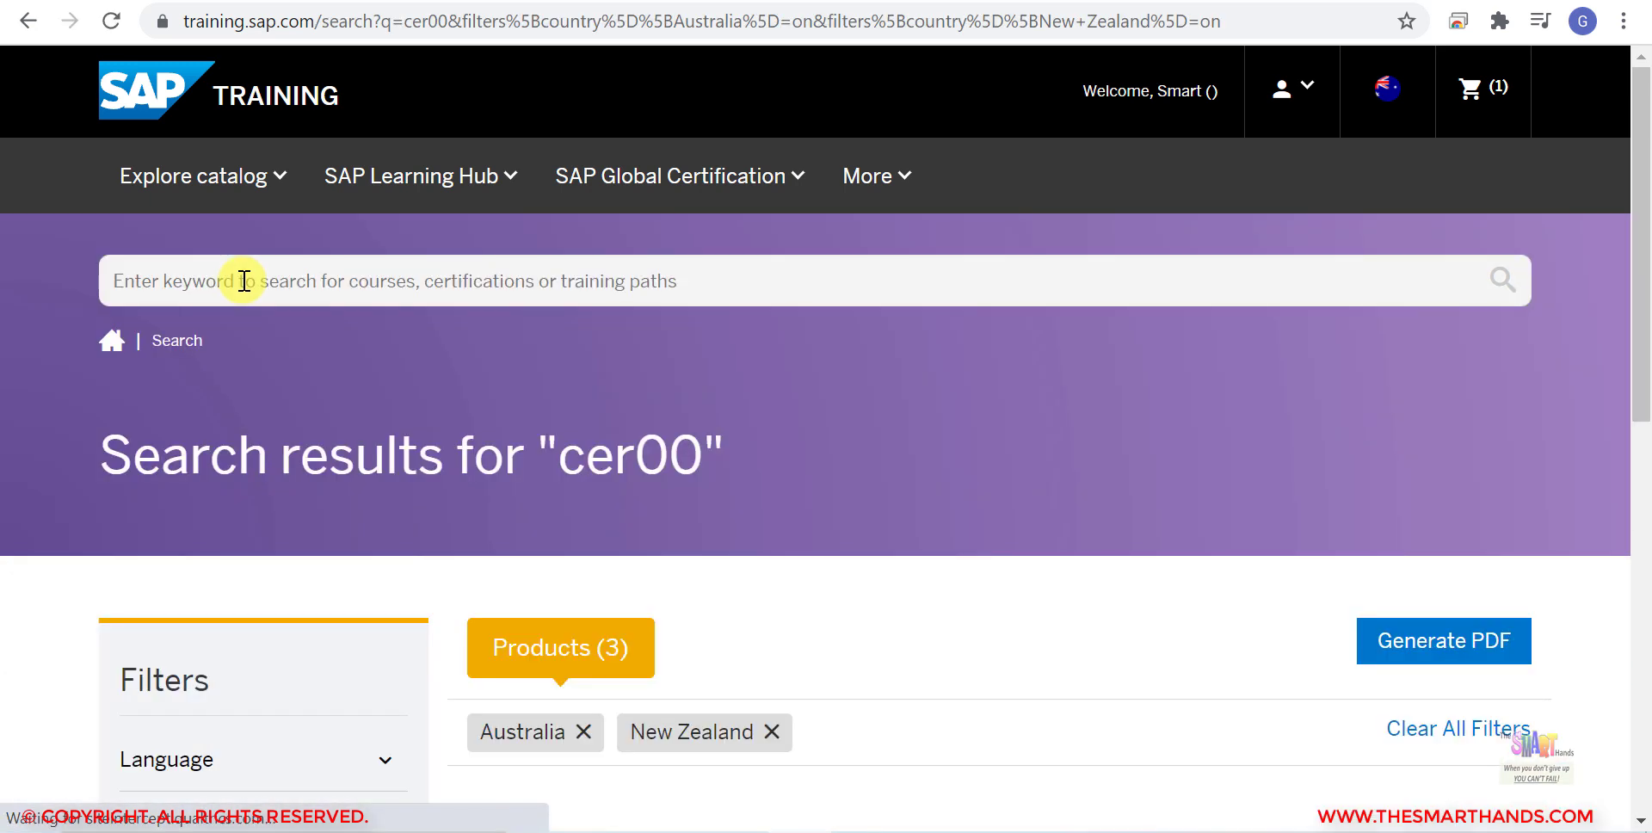
# From the cer00 results, open CER001 in a new tab and open the CER006 six-attempt product.
pyautogui.moveTo(1641, 184); pyautogui.dragTo(1646, 463)
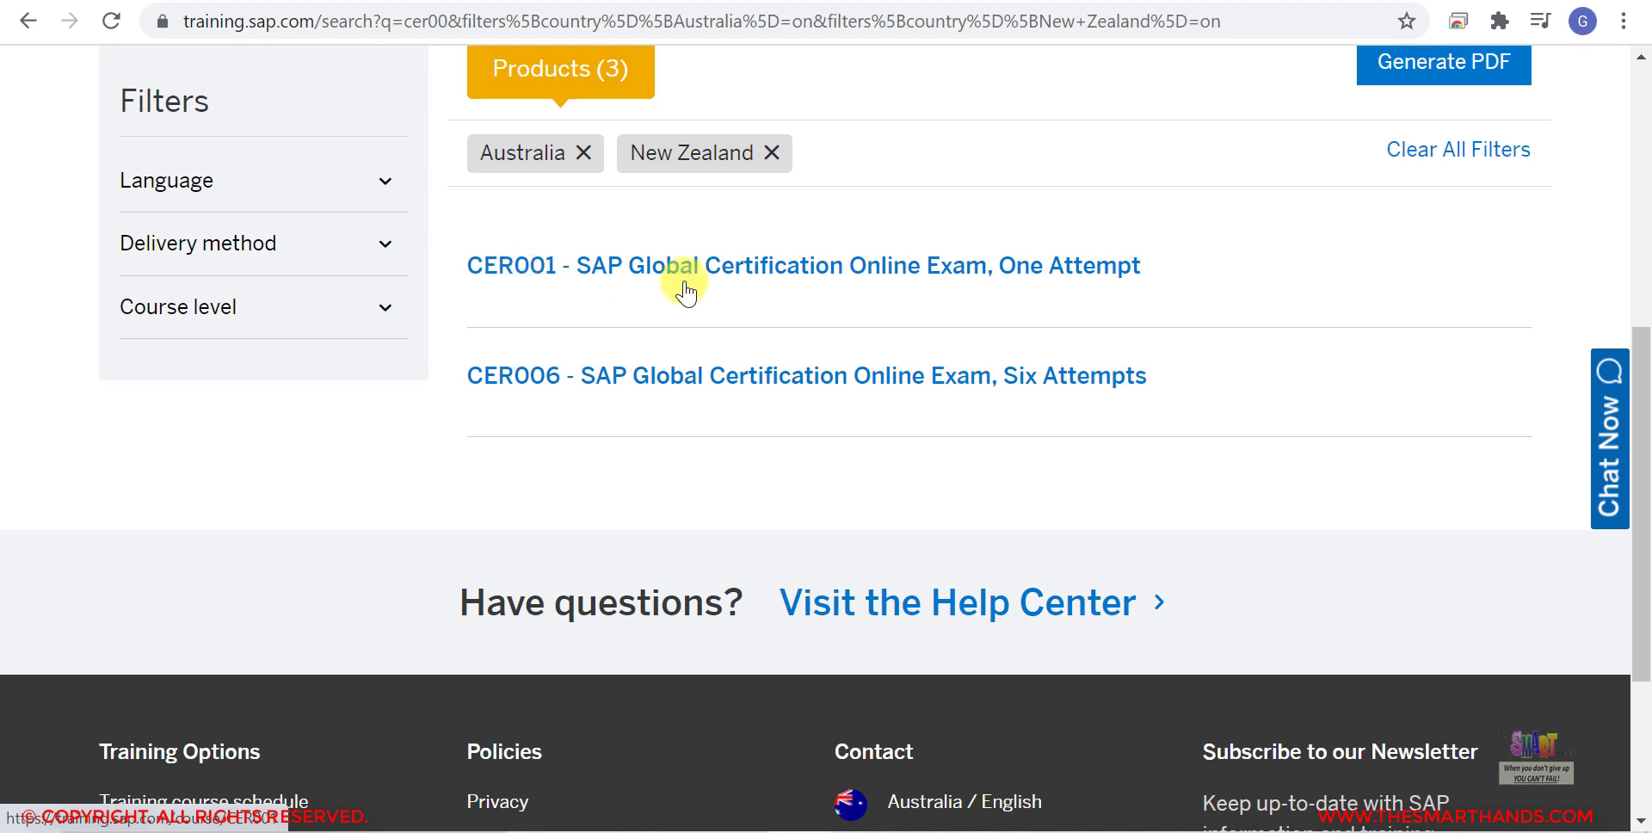
pyautogui.rightClick(839, 273)
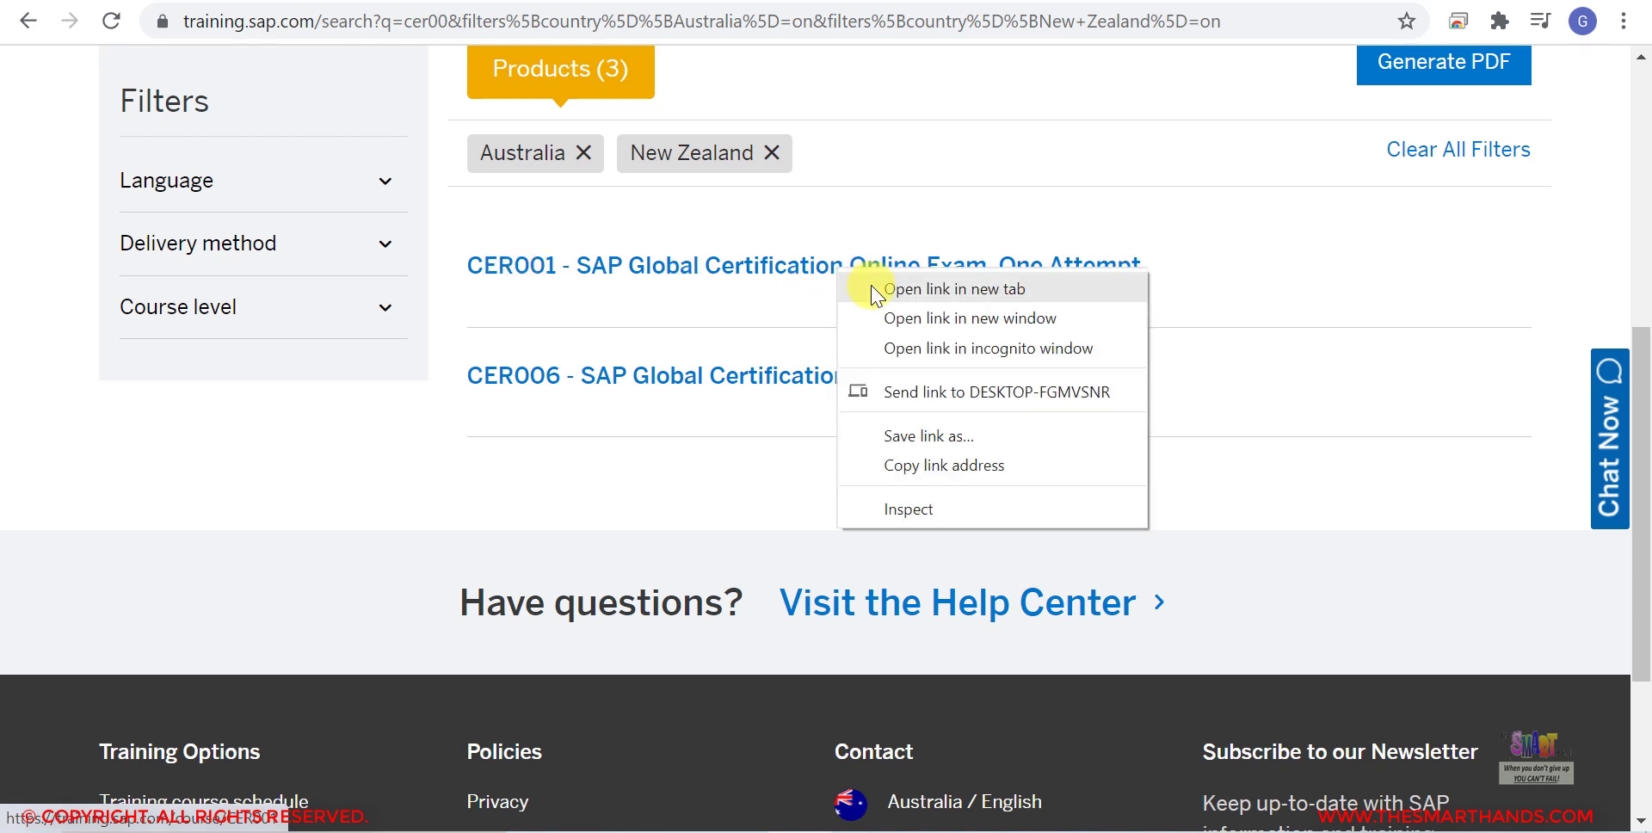
pyautogui.click(873, 290)
pyautogui.click(808, 379)
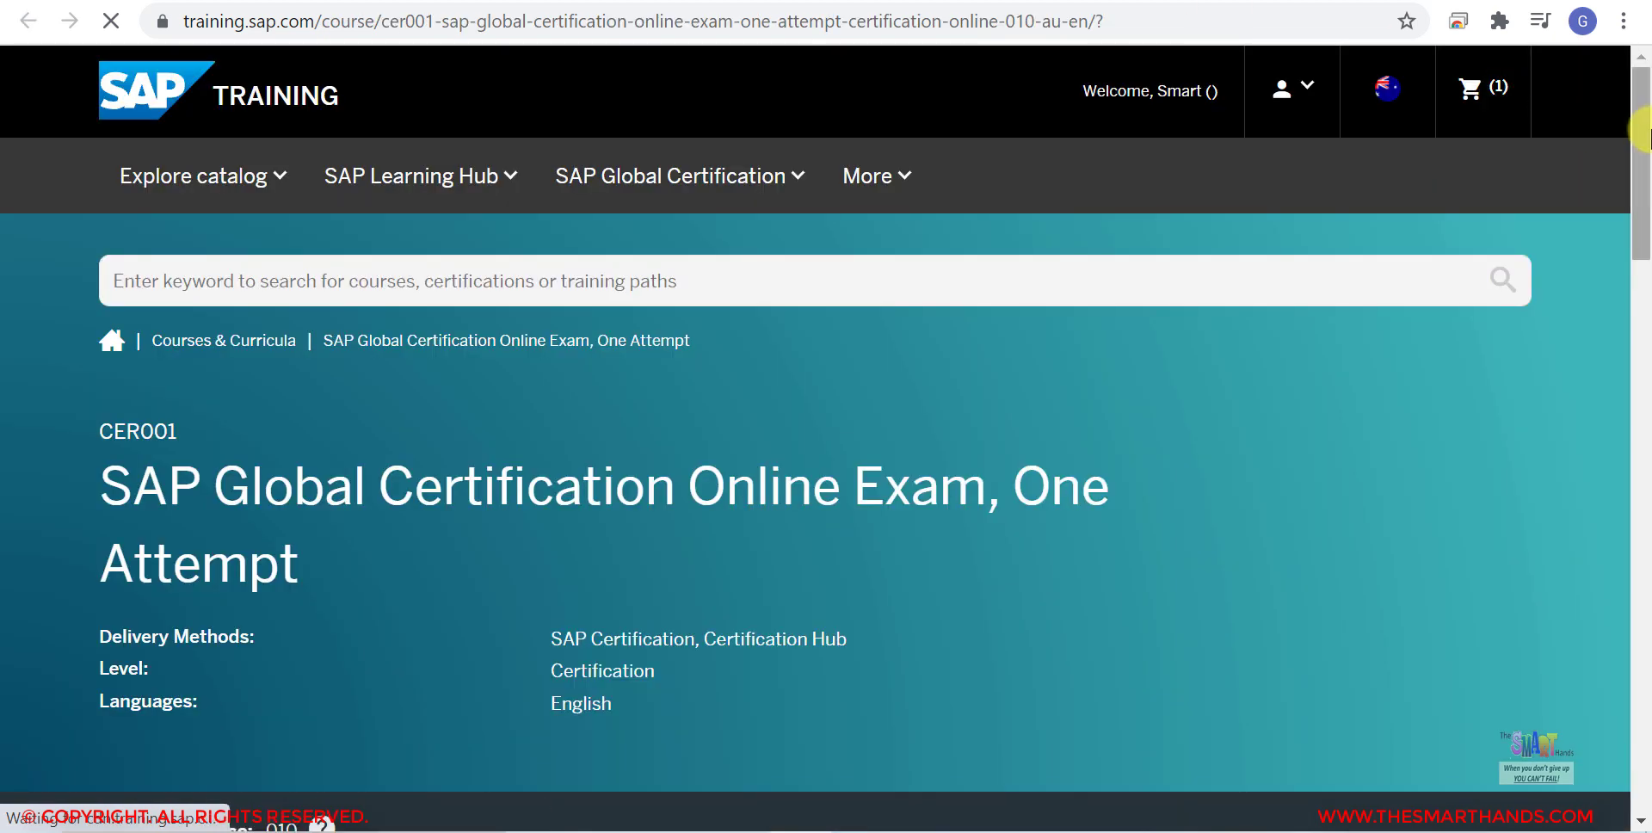
pyautogui.moveTo(1645, 129); pyautogui.dragTo(1646, 378)
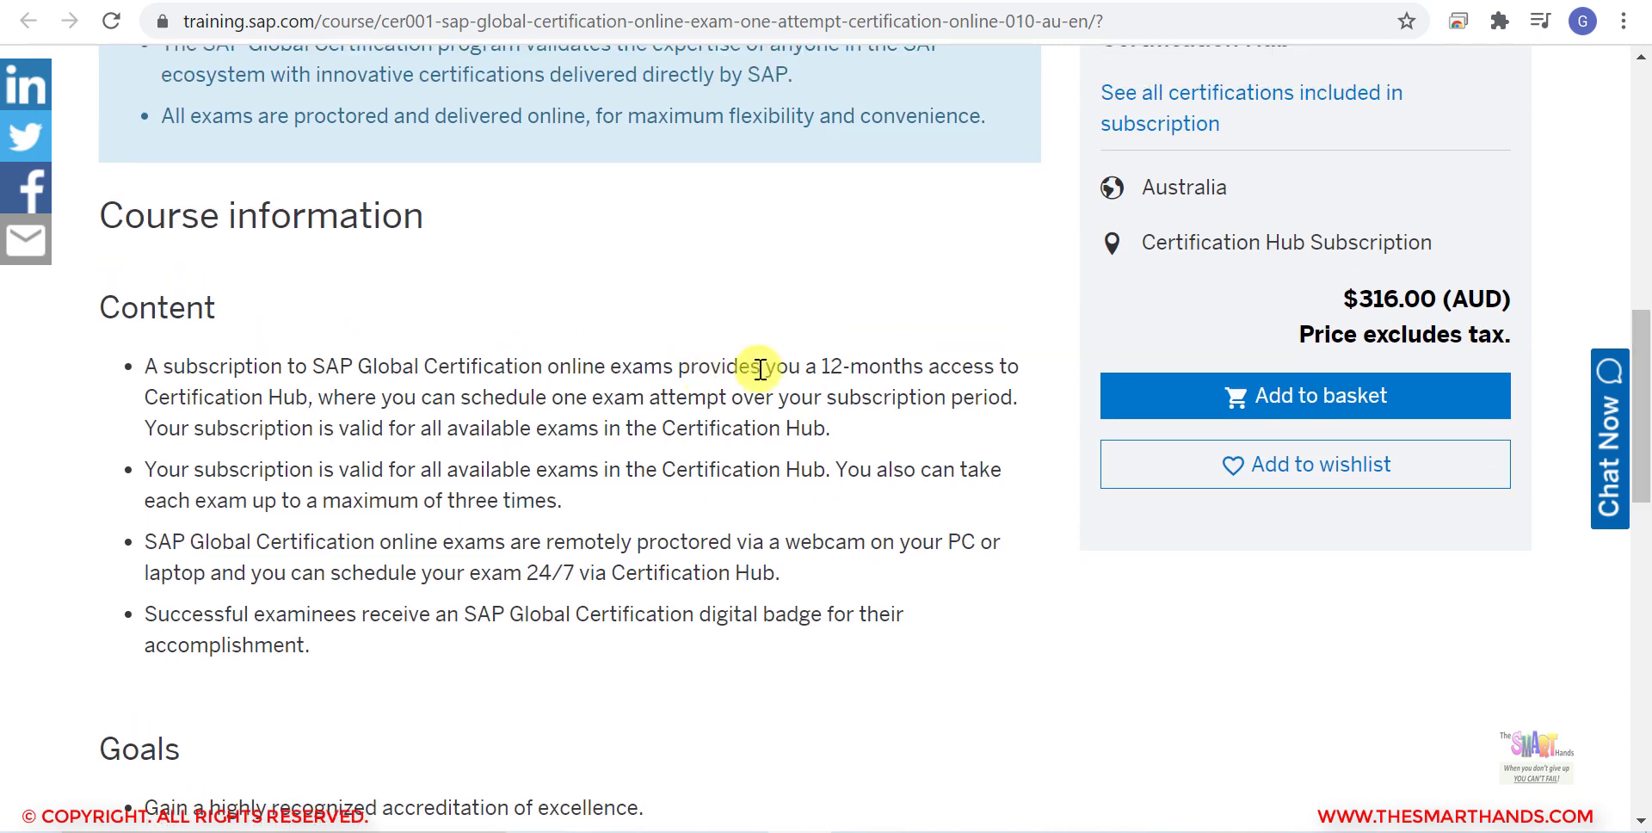
# Scroll through the CER001 One Attempt page, then switch to the CER006 Six Attempts tab.
pyautogui.moveTo(1645, 383); pyautogui.dragTo(1629, 202)
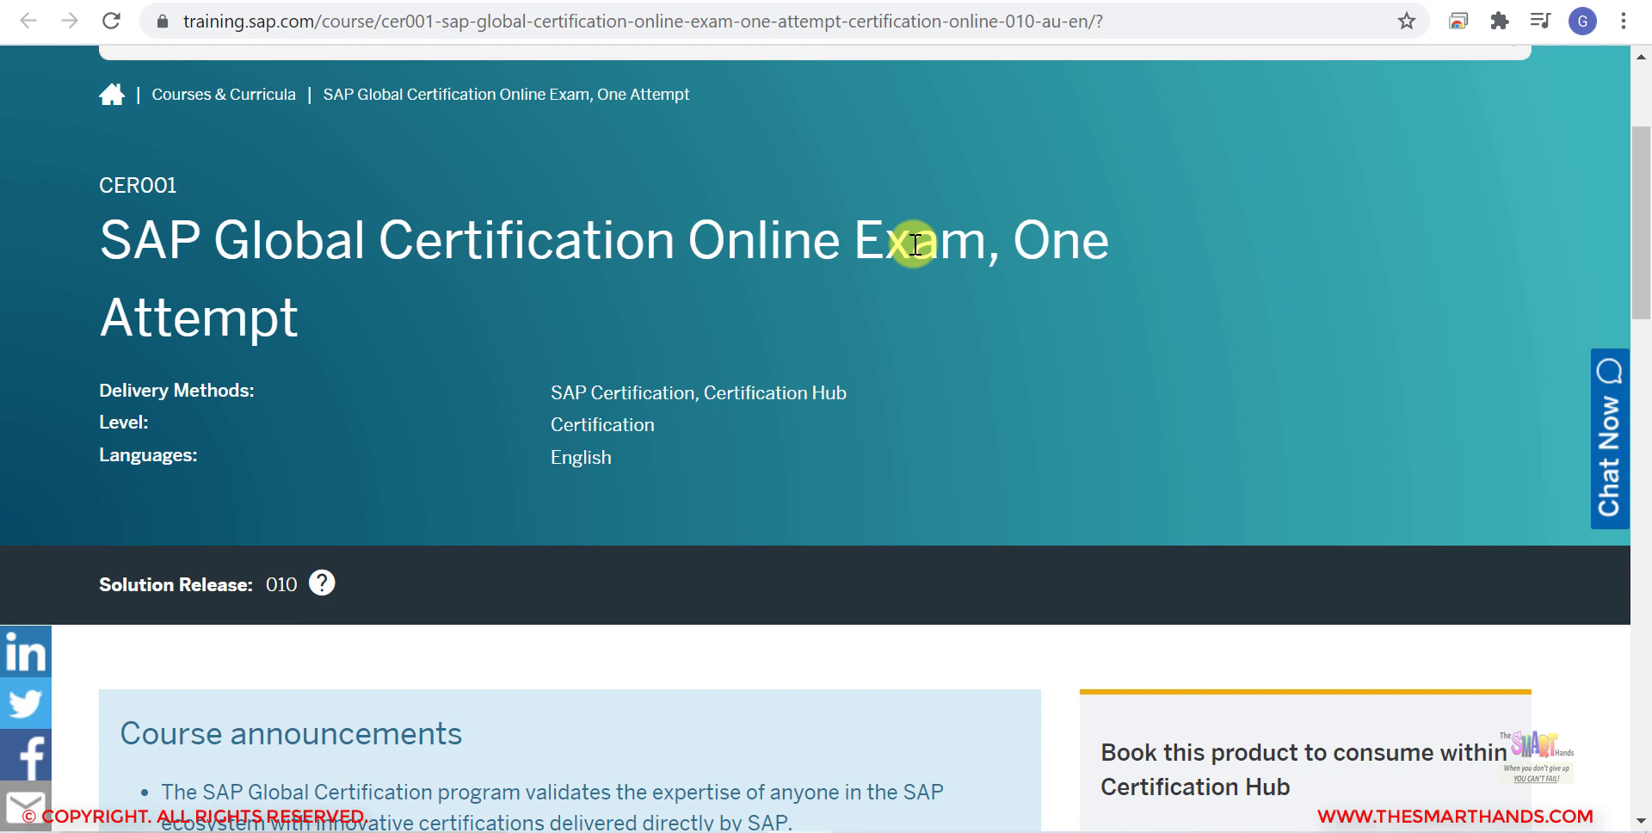
pyautogui.moveTo(1644, 172); pyautogui.dragTo(1644, 369)
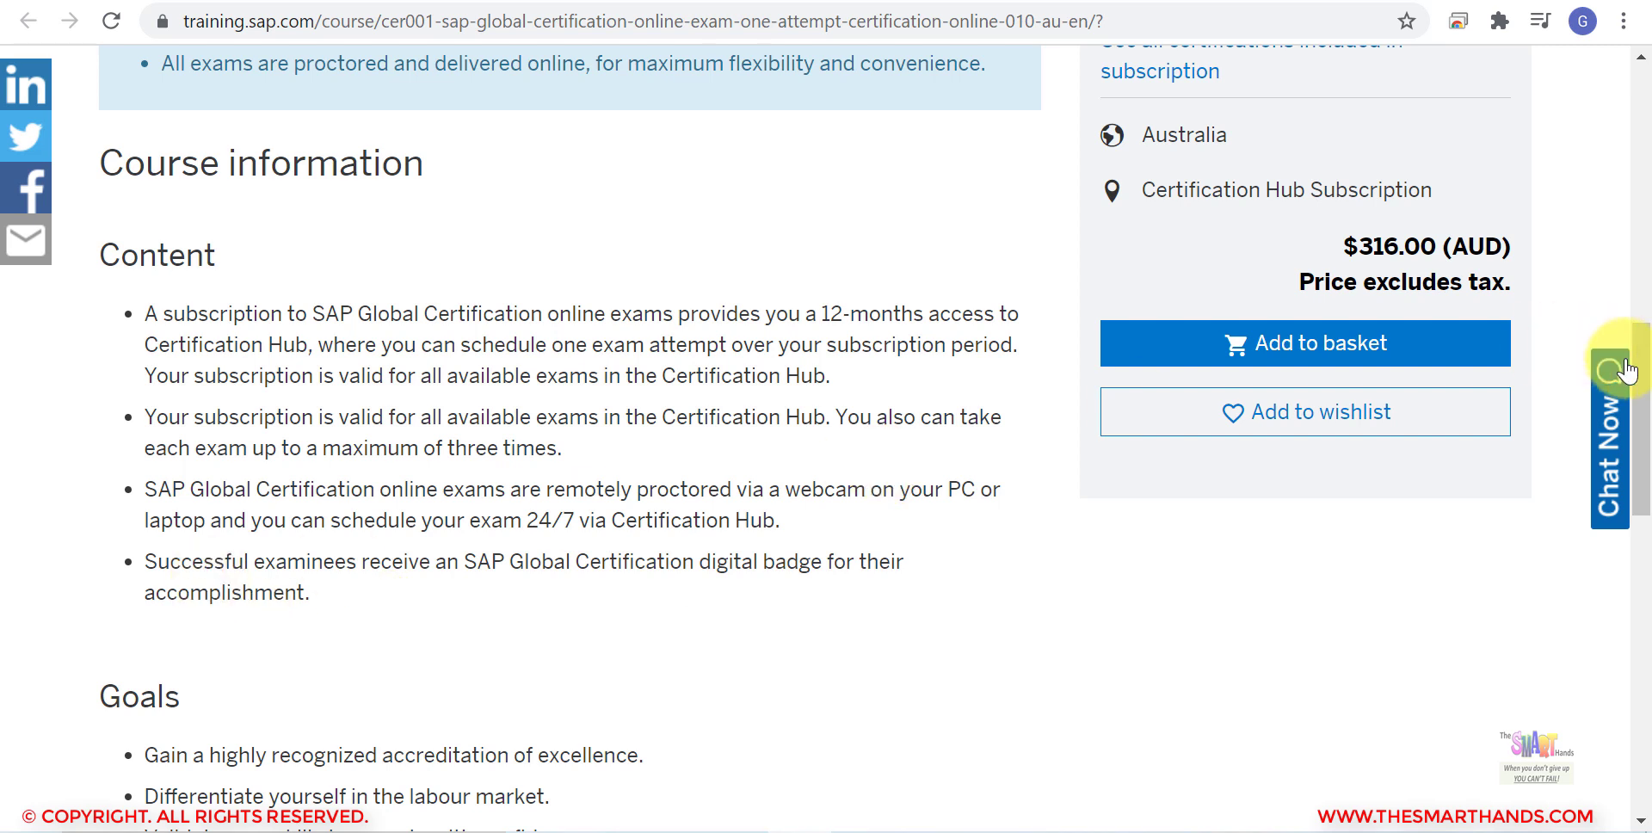
pyautogui.moveTo(1642, 376); pyautogui.dragTo(1634, 221)
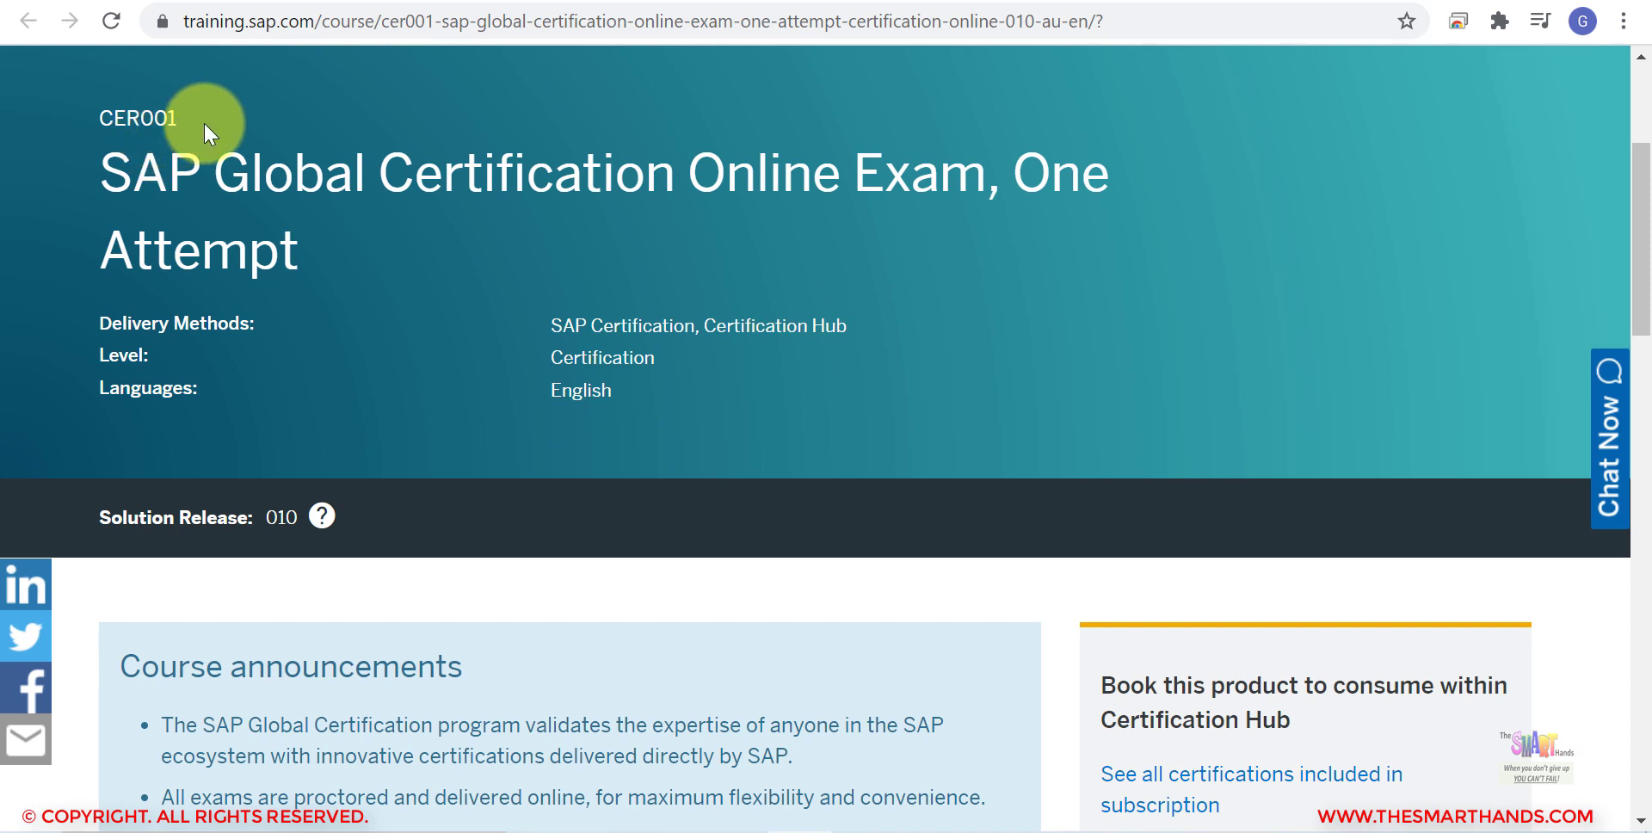
pyautogui.click(1051, 2)
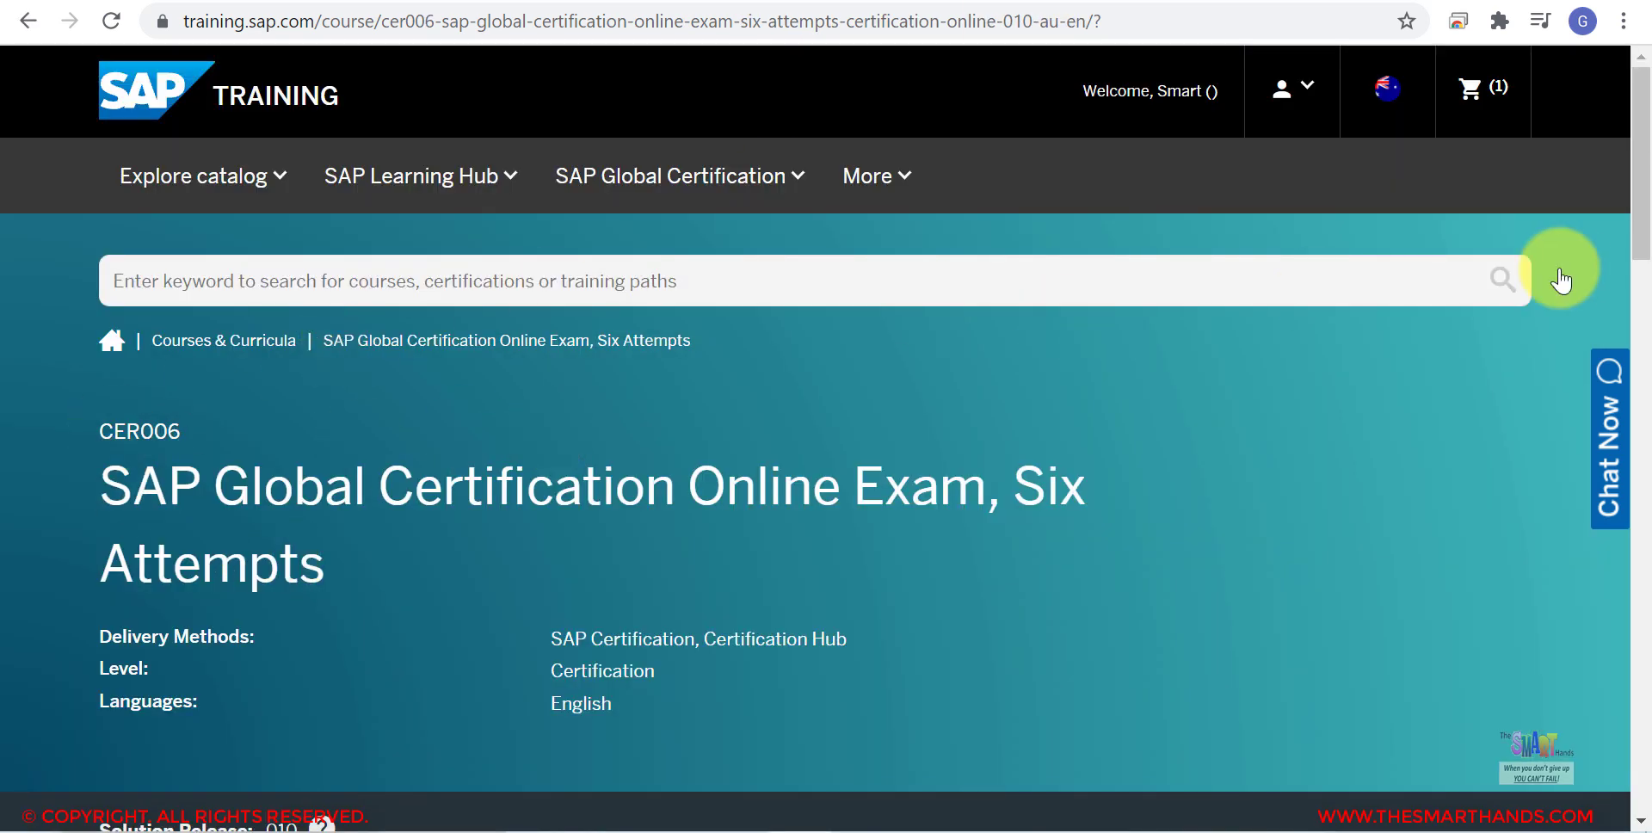
# Highlight the CER006 terms: 6 exam bookings, 12-months access and the $789.00 (AUD) price.
pyautogui.moveTo(1646, 250); pyautogui.dragTo(1646, 470)
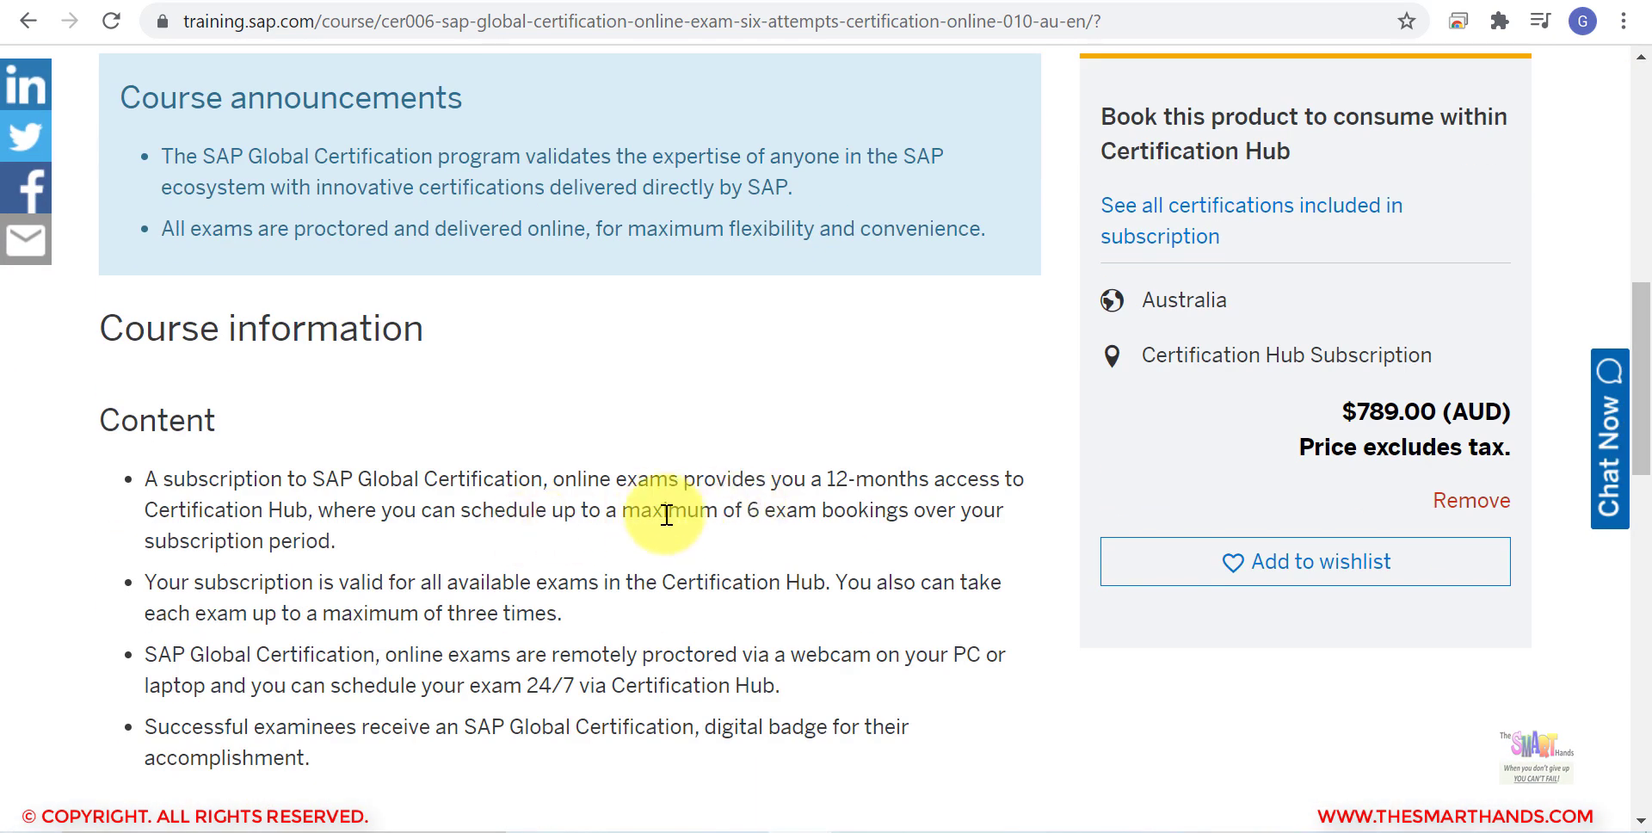
pyautogui.moveTo(622, 516); pyautogui.dragTo(926, 521)
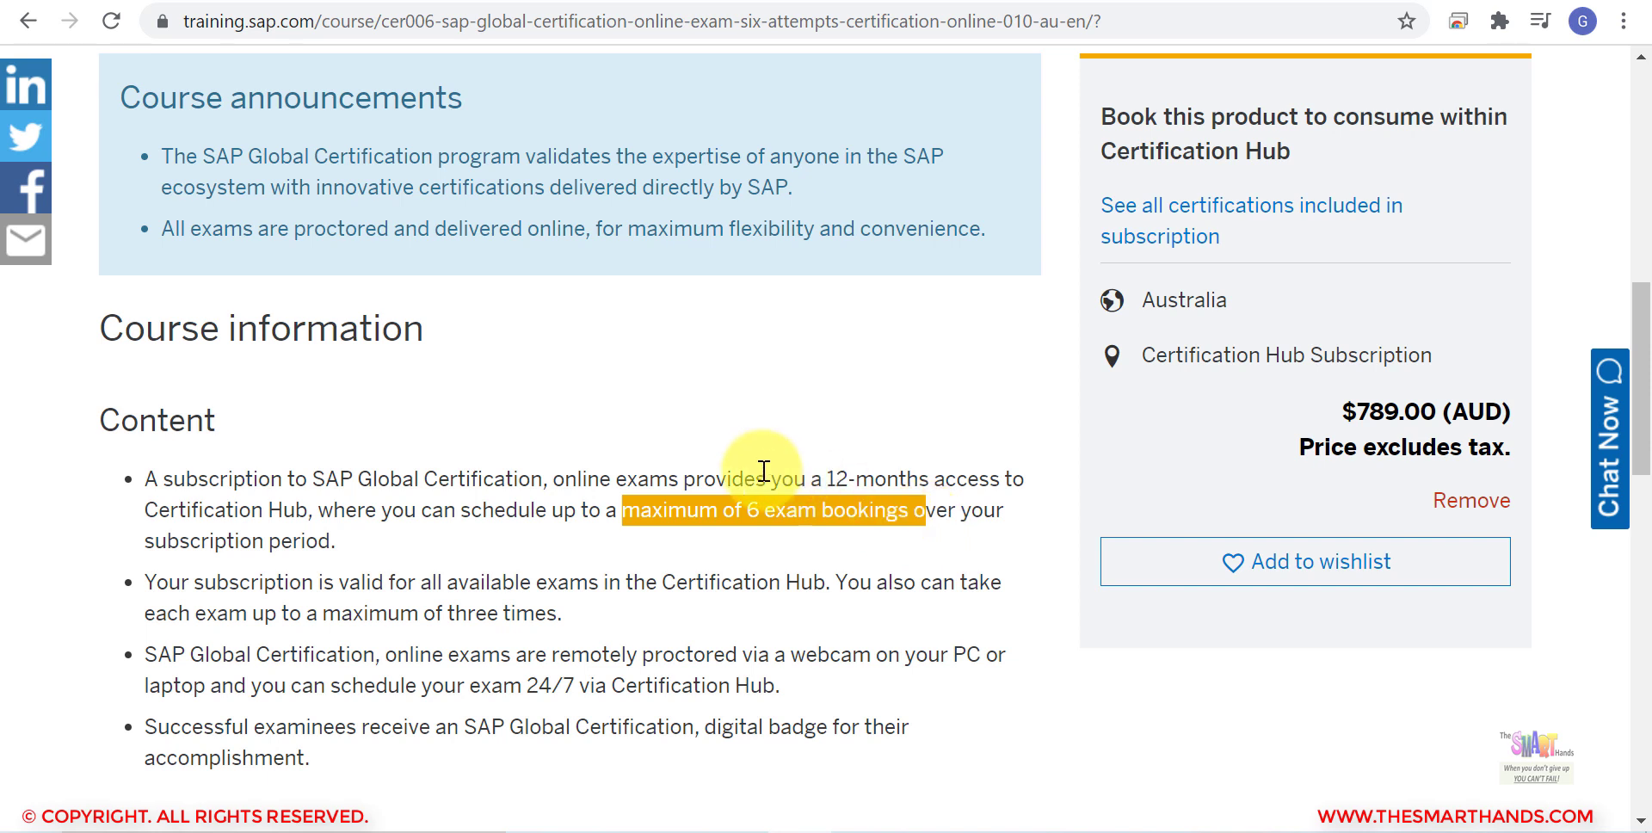
pyautogui.moveTo(765, 479); pyautogui.dragTo(931, 478)
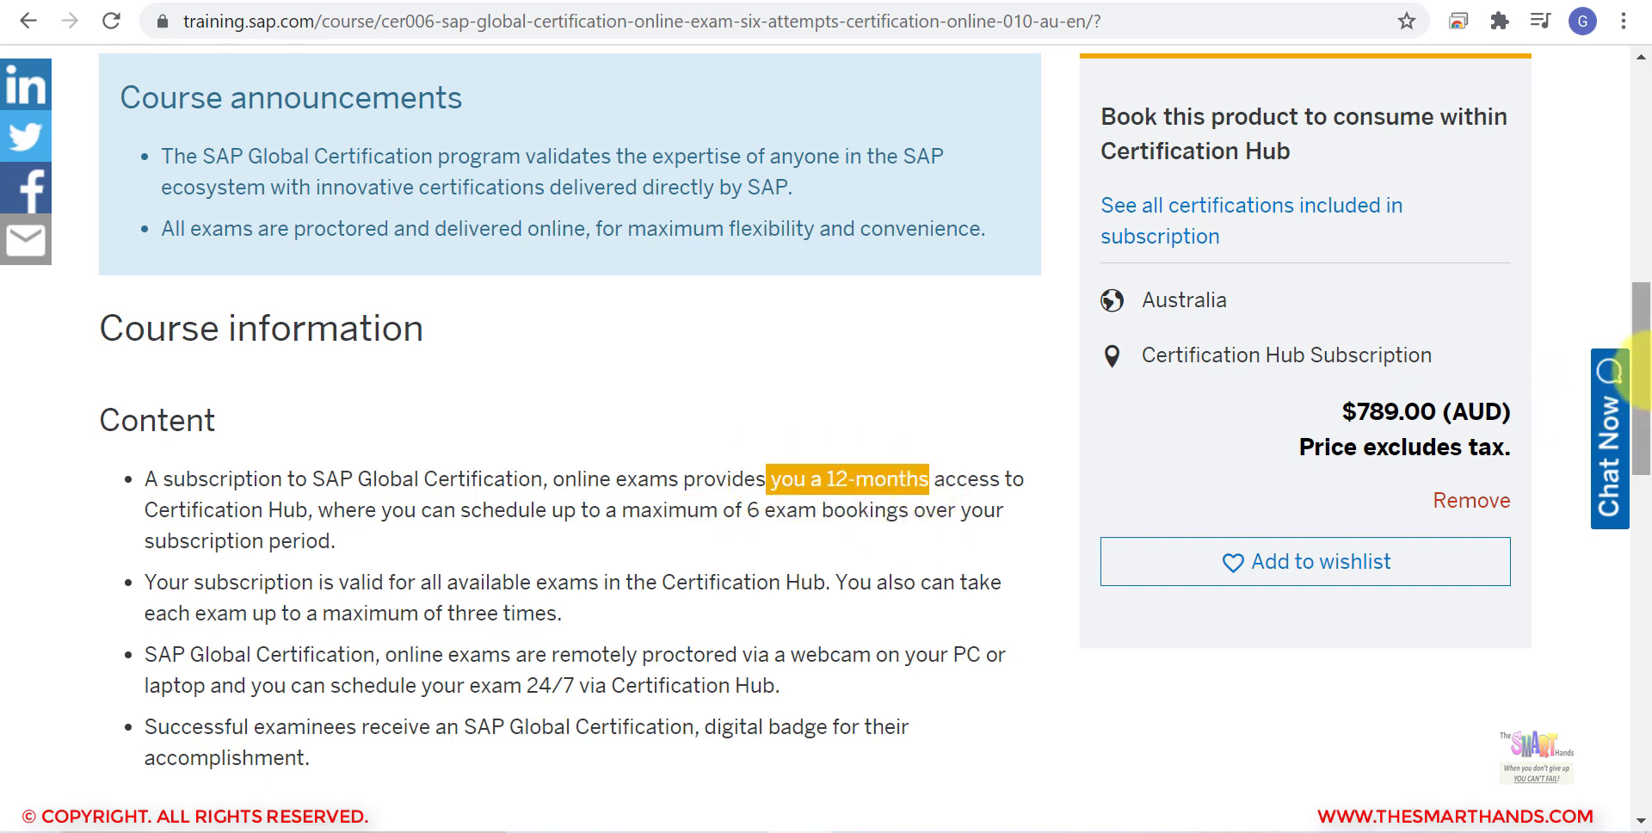
pyautogui.scroll(-1, 1648, 400)
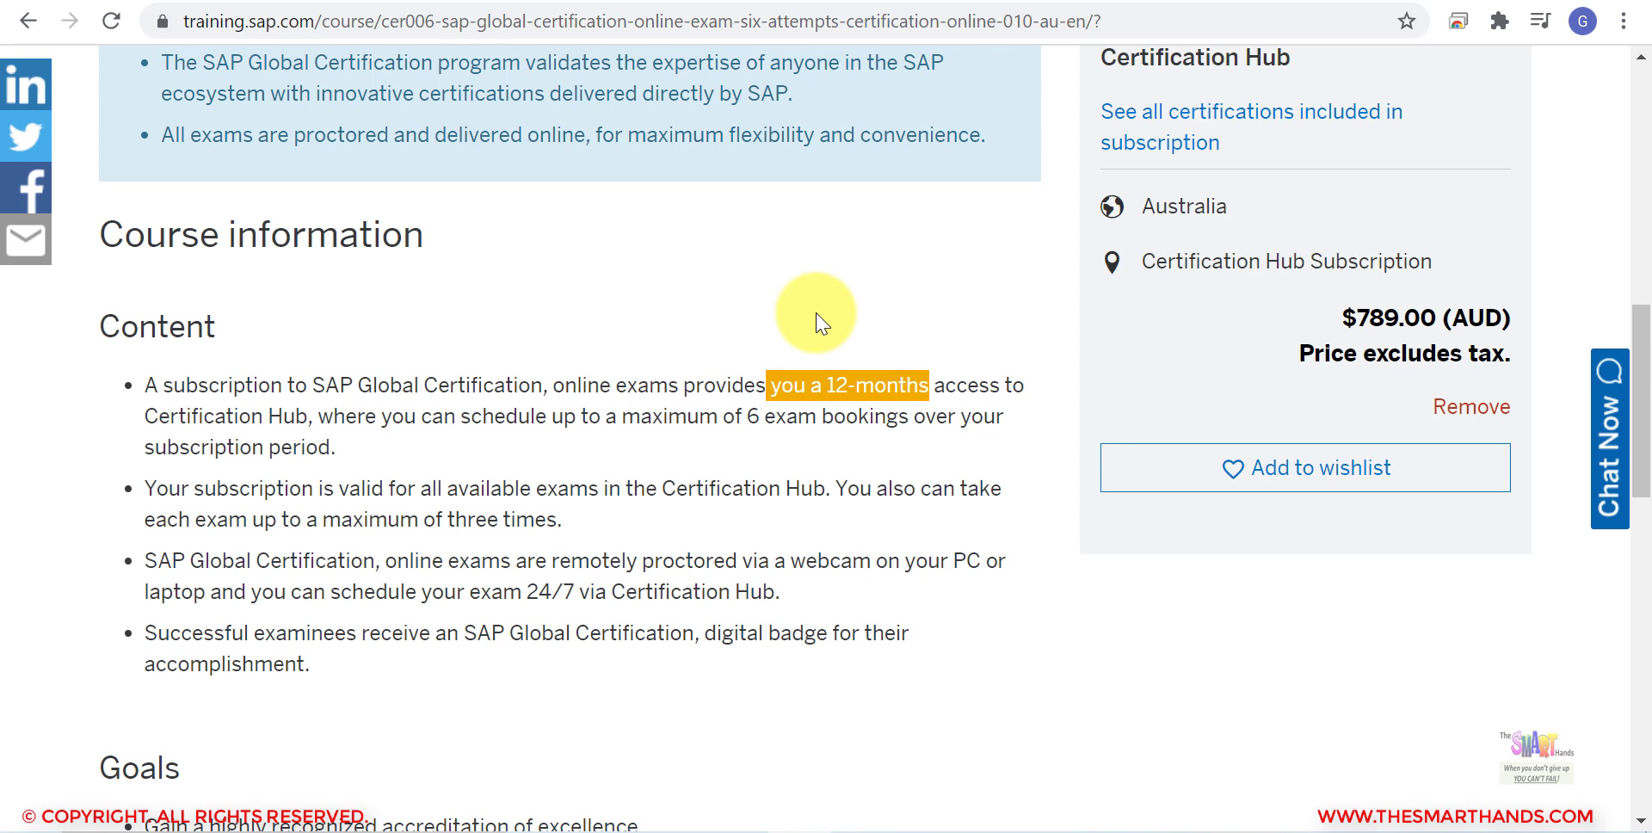
pyautogui.moveTo(744, 418); pyautogui.dragTo(797, 417)
pyautogui.moveTo(1645, 404)
pyautogui.mouseDown()
pyautogui.moveTo(1647, 453)
pyautogui.moveTo(1648, 382)
pyautogui.mouseUp()
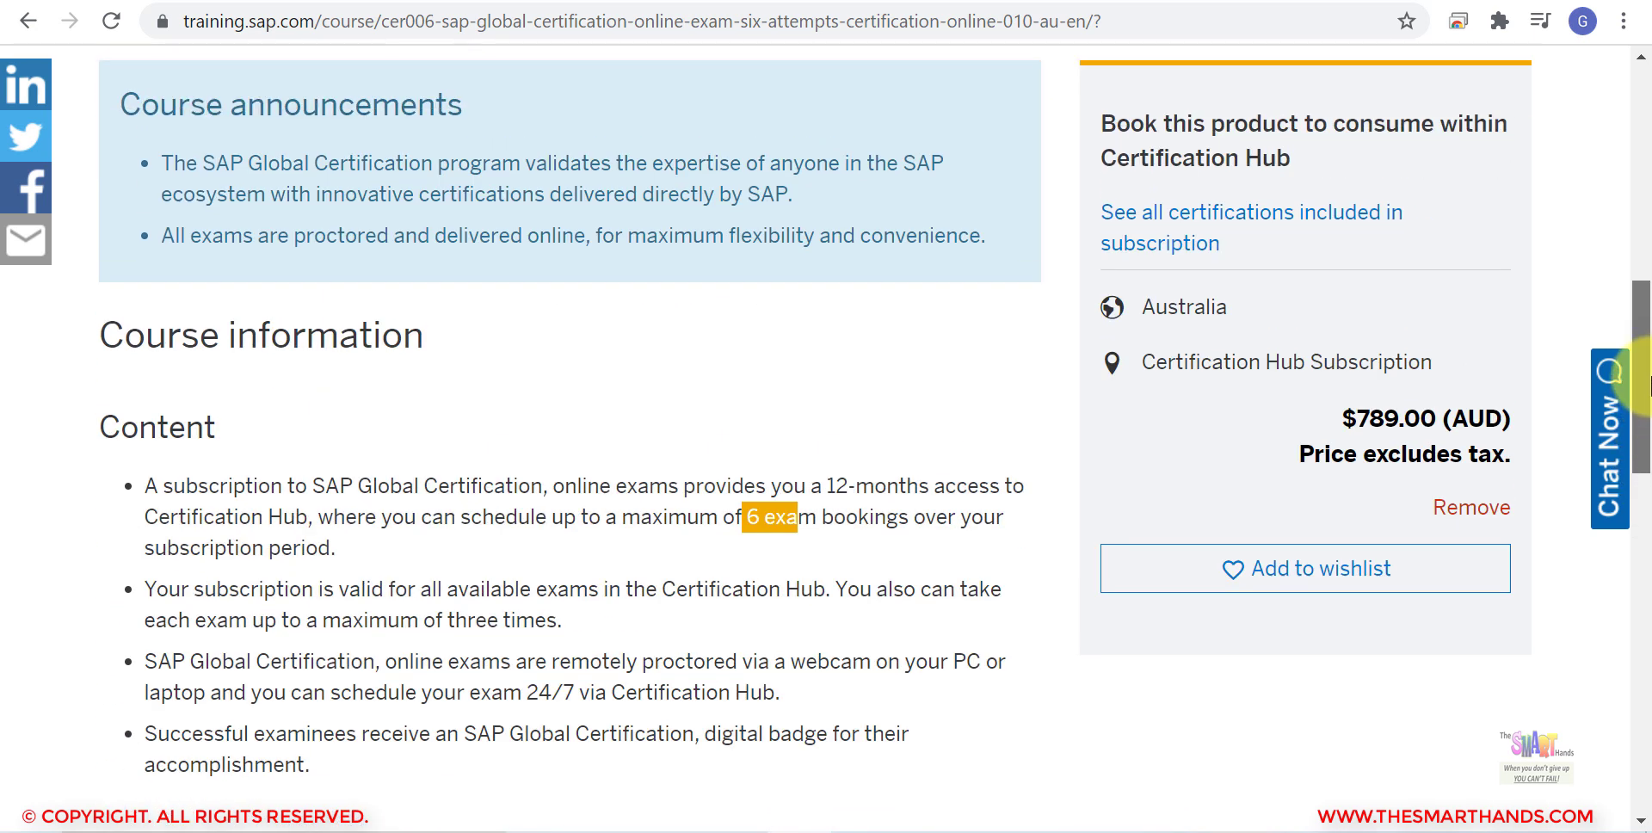
pyautogui.moveTo(1339, 419); pyautogui.dragTo(1502, 420)
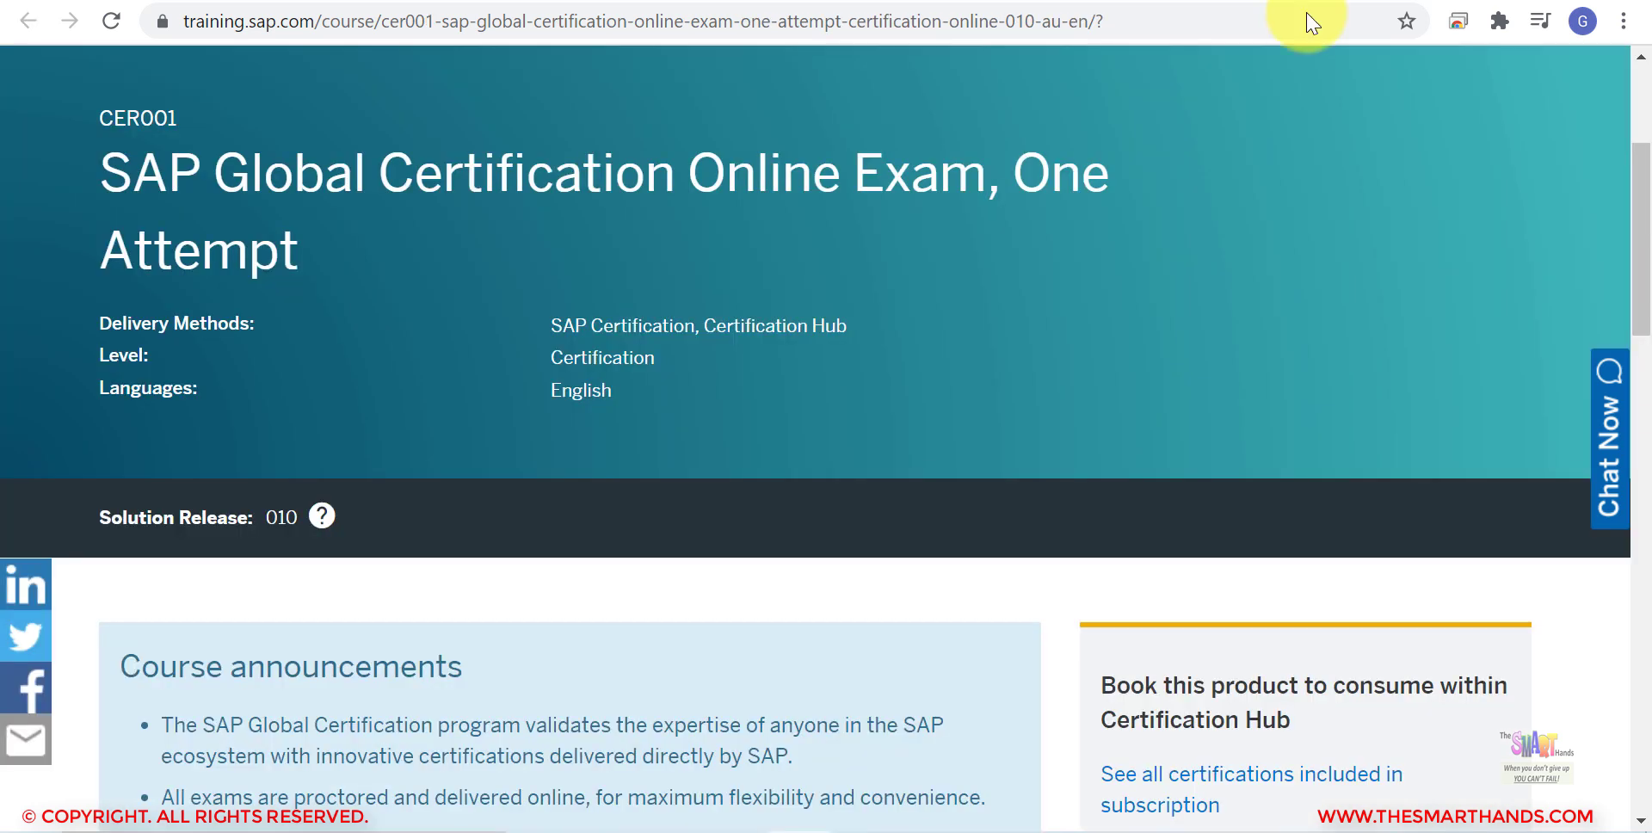
# Highlight the CER001 316.00 price, then scroll to the footer and back to the top.
pyautogui.scroll(-5, 1633, 313)
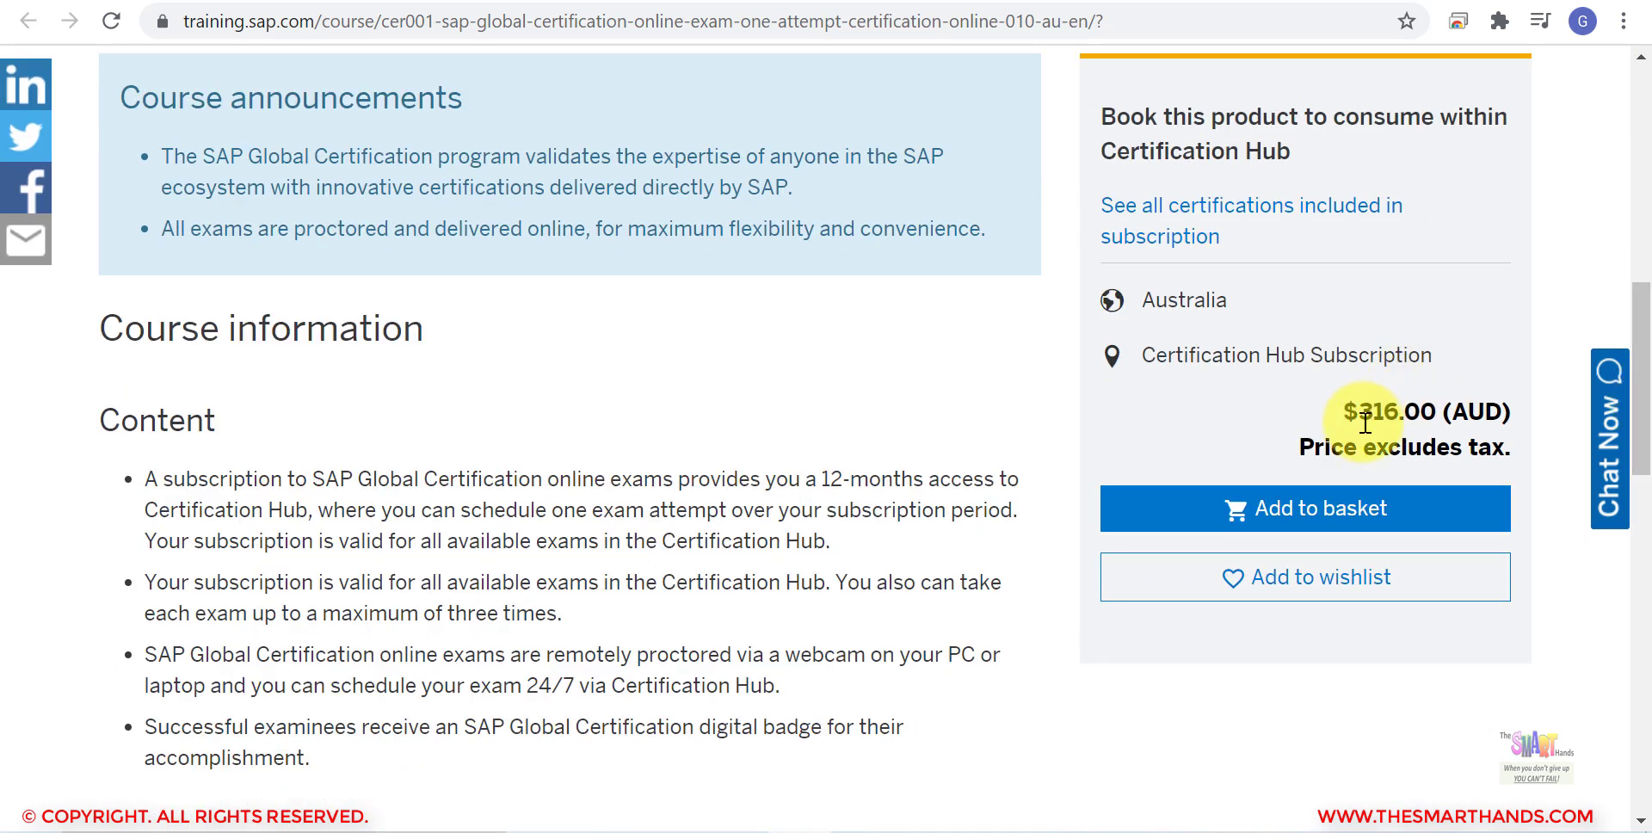
pyautogui.moveTo(1366, 421); pyautogui.dragTo(1442, 412)
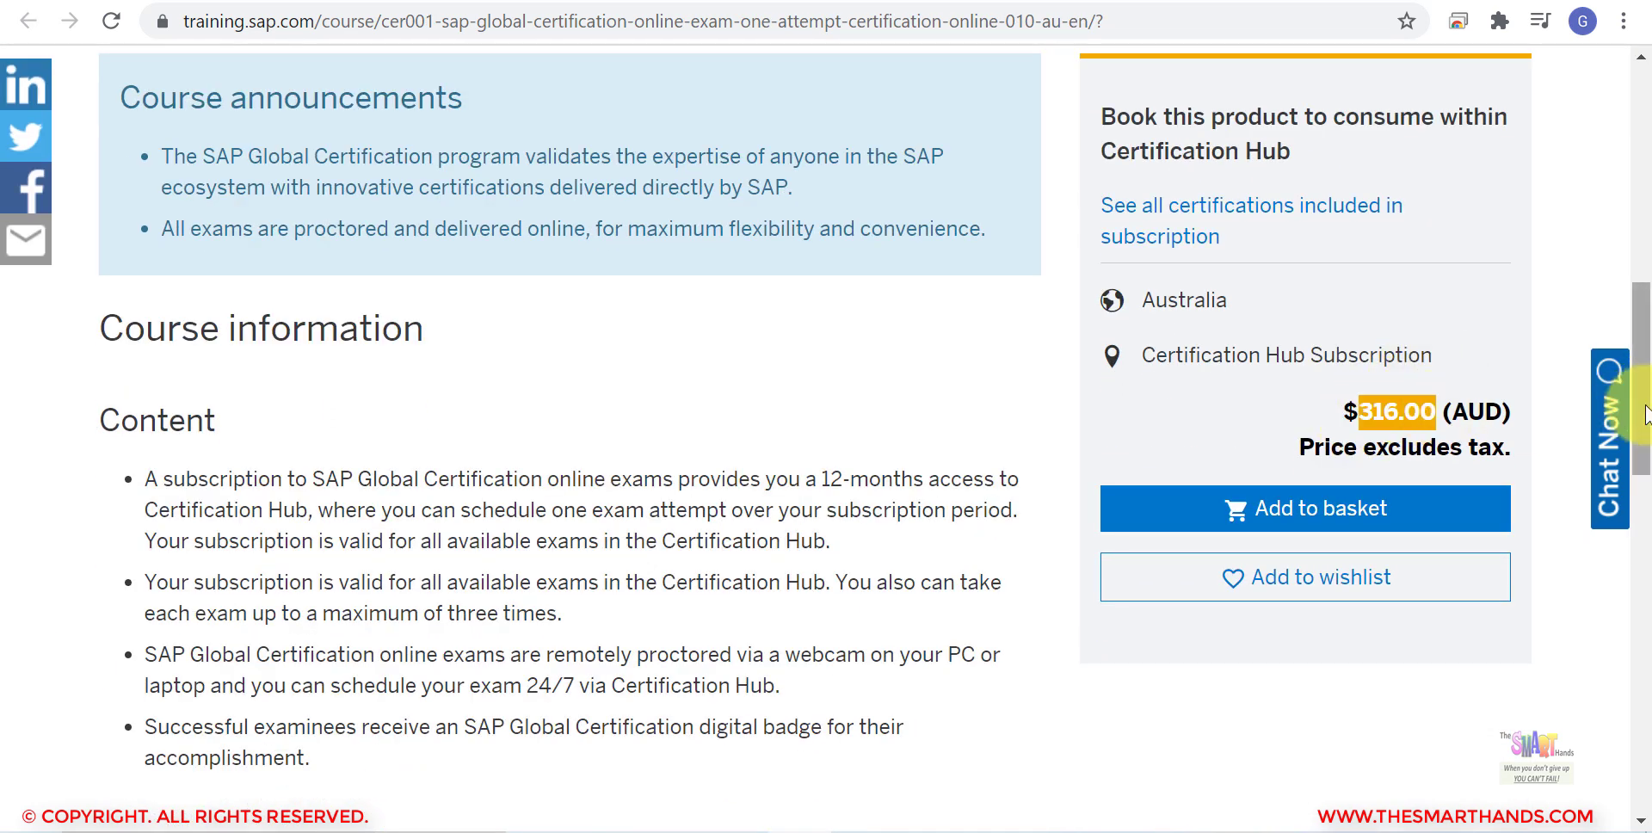
pyautogui.moveTo(1646, 413); pyautogui.dragTo(1632, 753)
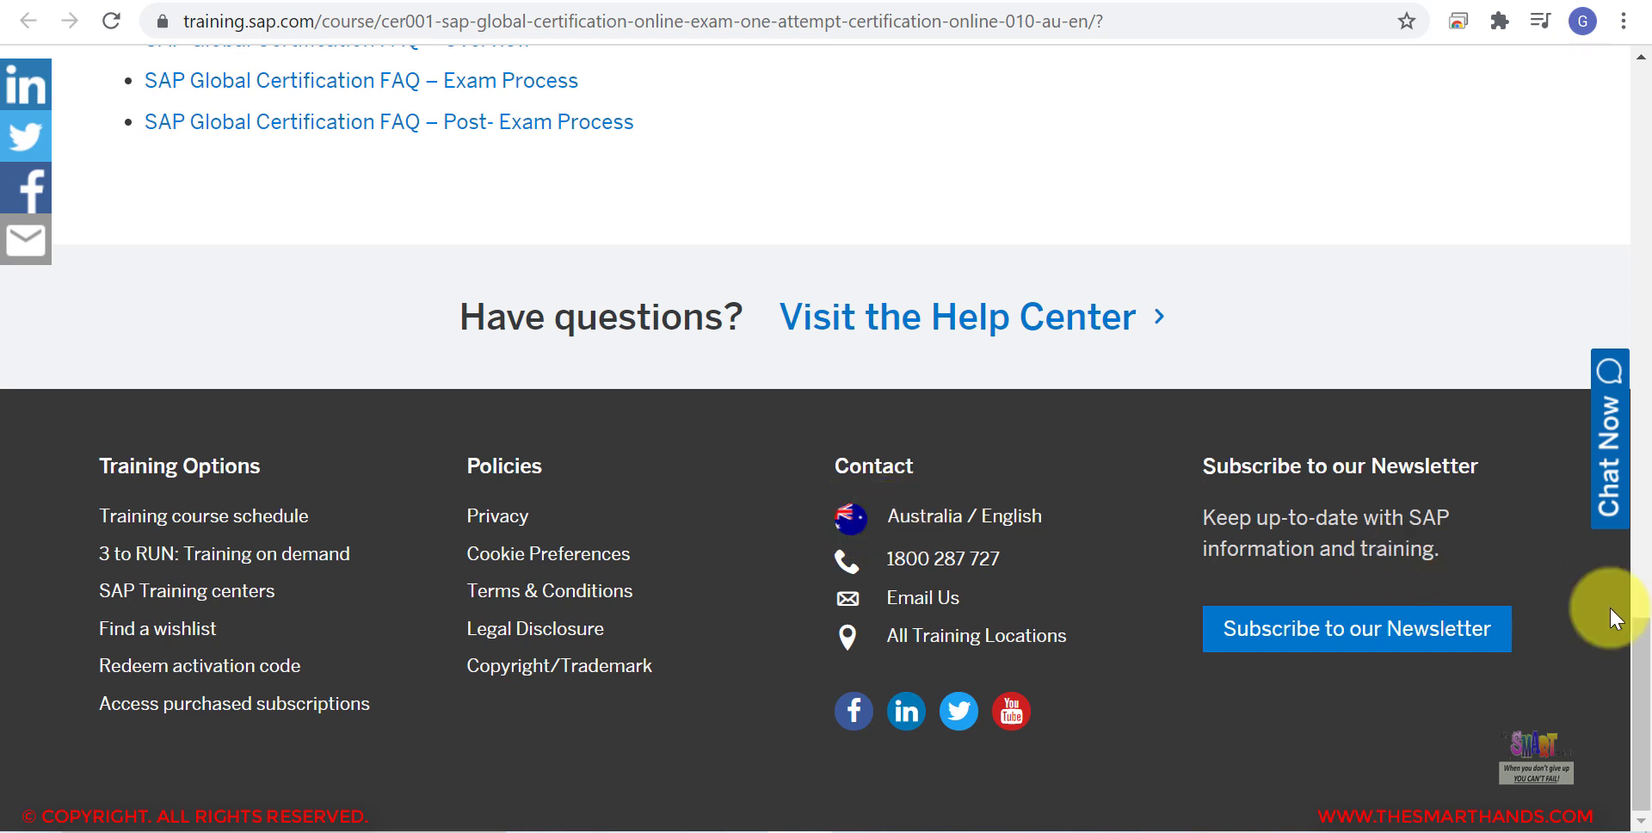
pyautogui.moveTo(1638, 656); pyautogui.dragTo(1612, 81)
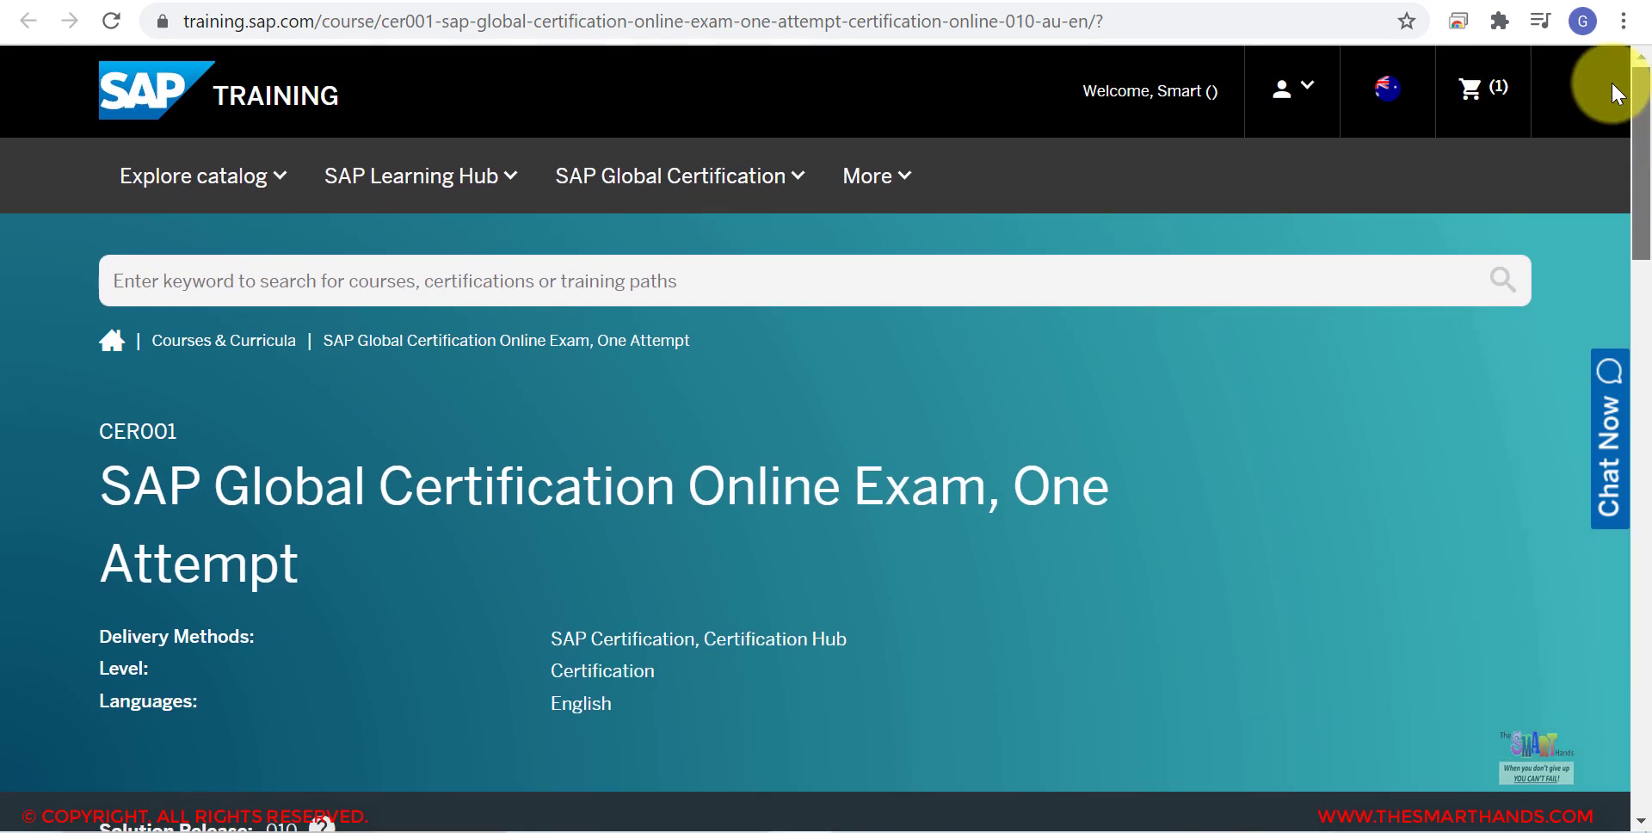
pyautogui.click(1389, 89)
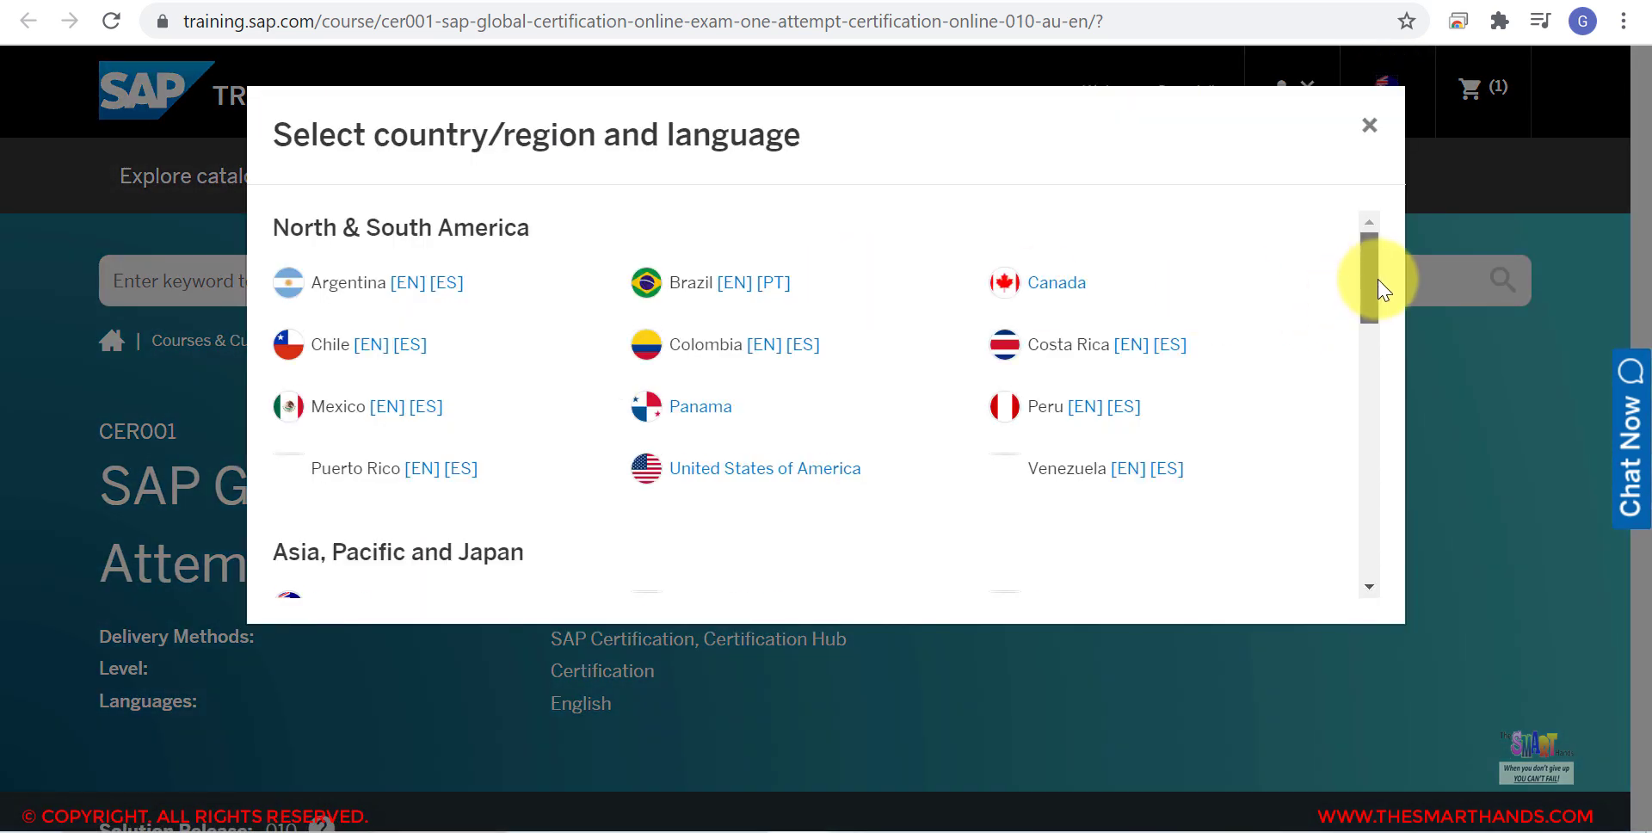
pyautogui.moveTo(1377, 279)
pyautogui.mouseDown()
pyautogui.moveTo(1389, 339)
pyautogui.moveTo(1365, 326)
pyautogui.moveTo(1365, 291)
pyautogui.mouseUp()
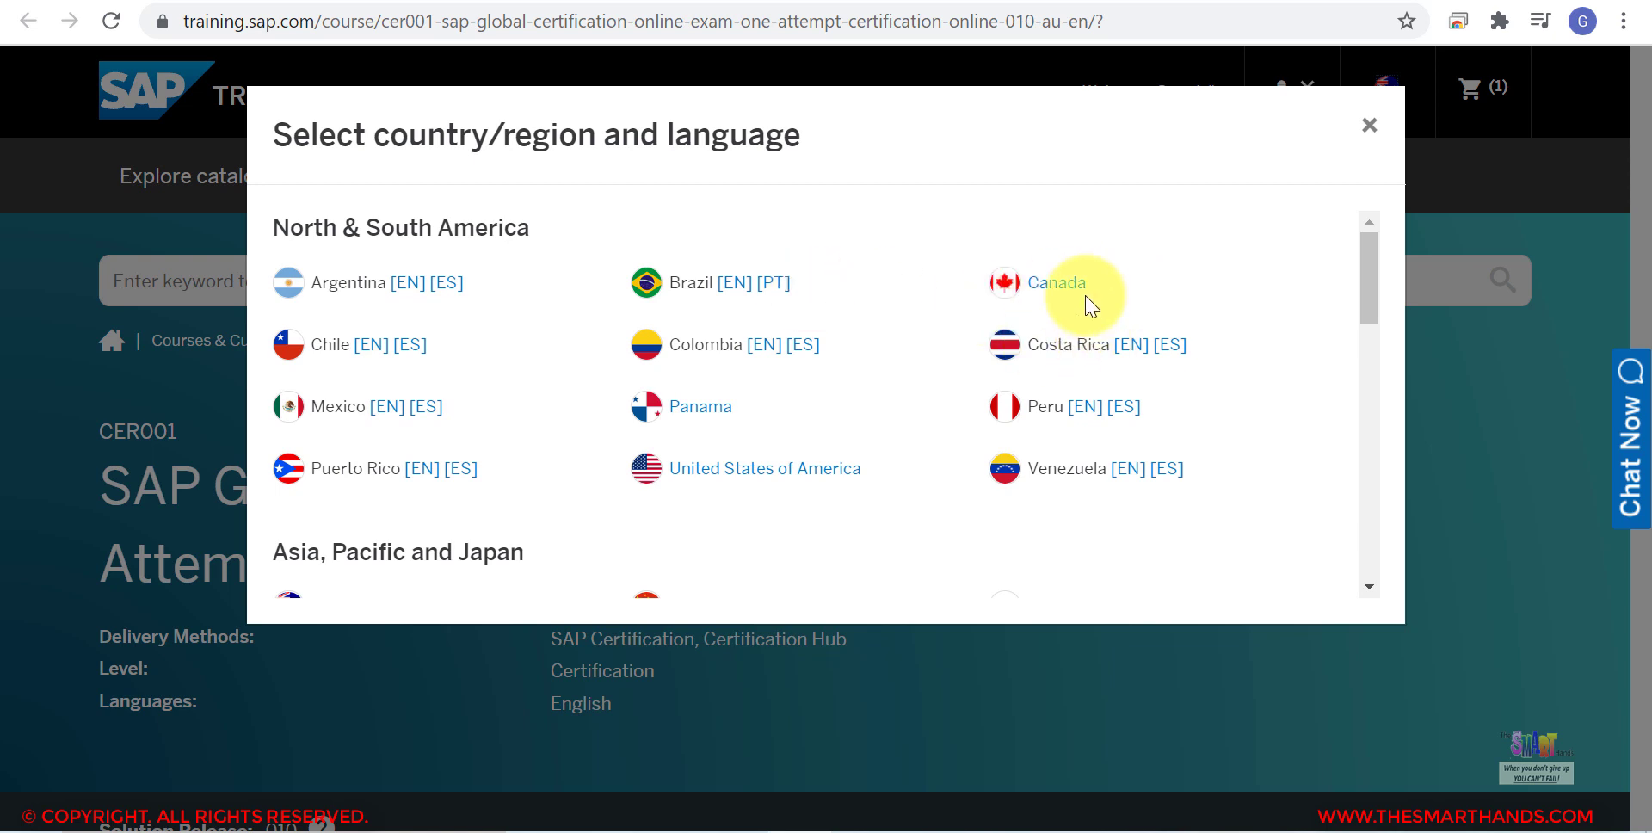
pyautogui.click(1369, 127)
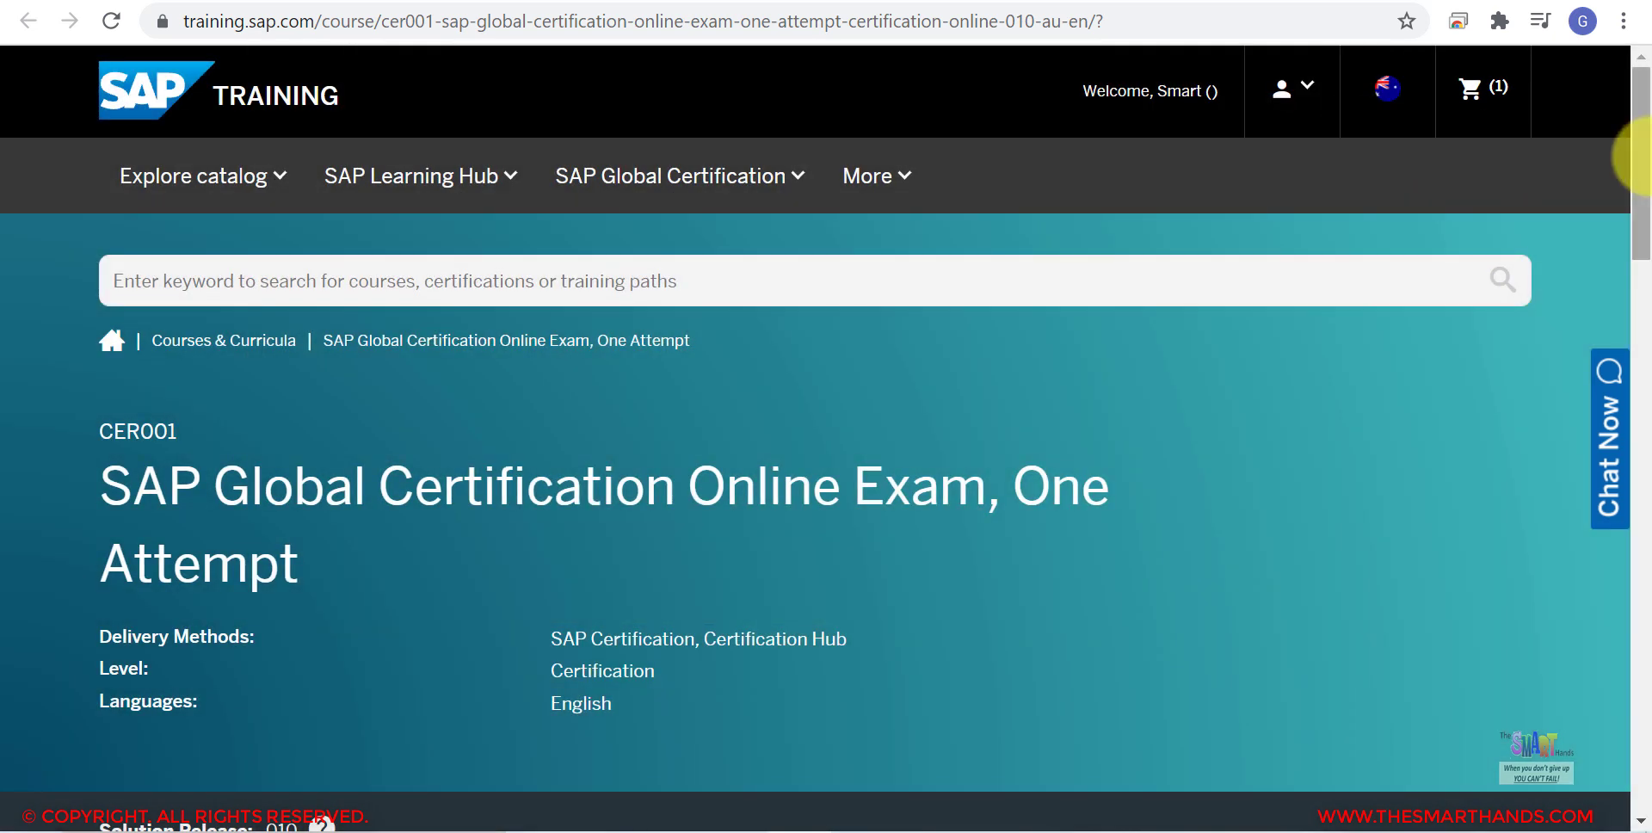
pyautogui.moveTo(1642, 164); pyautogui.dragTo(1646, 329)
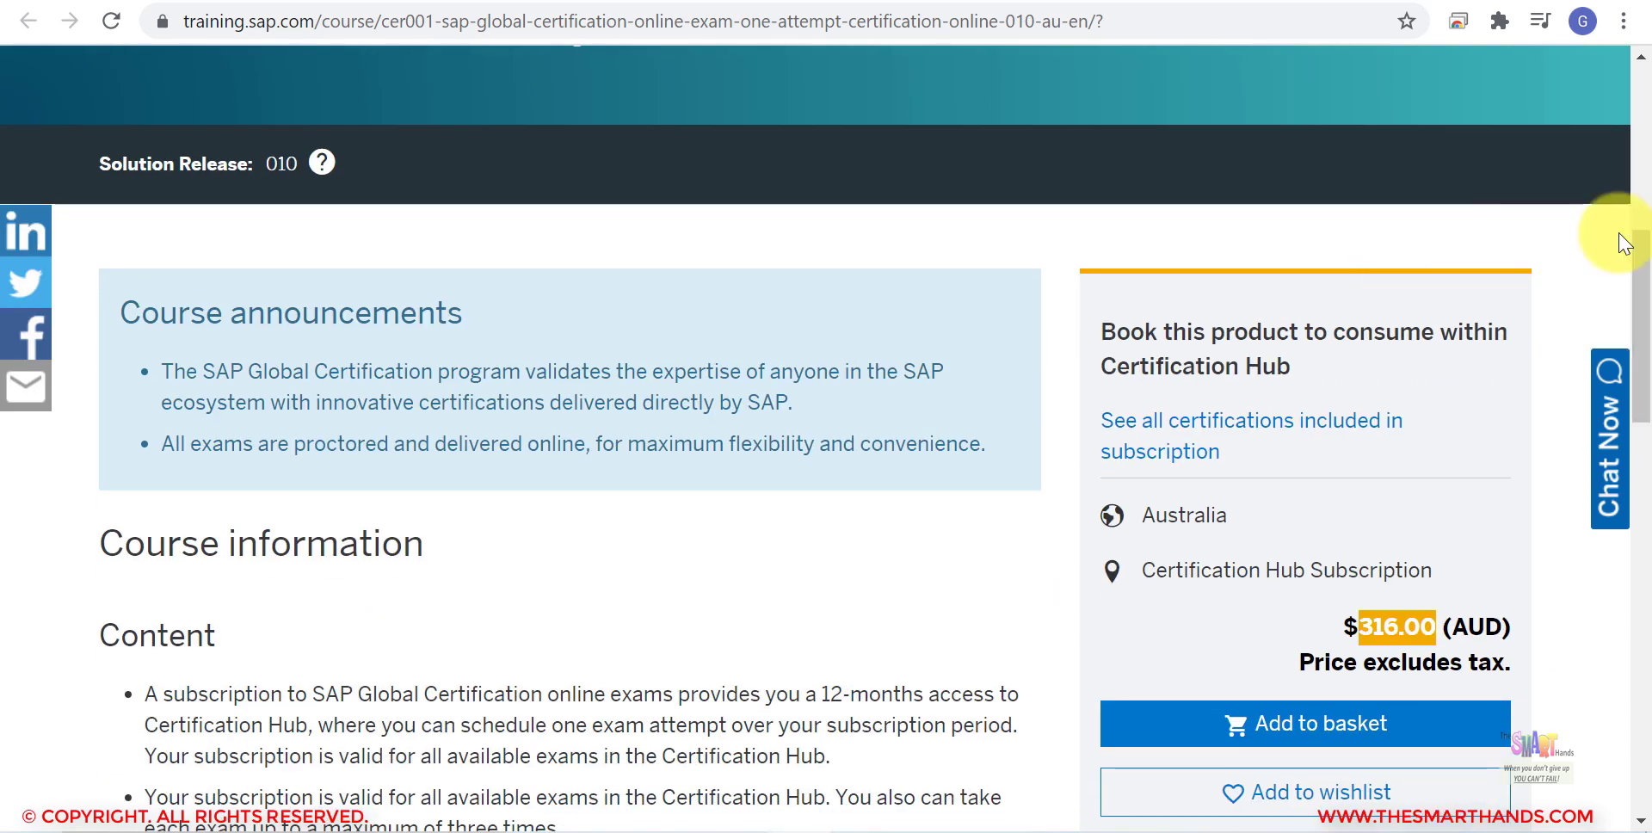
# Open the Technical Requirements note from the CER001 Notes section in a new tab.
pyautogui.moveTo(1639, 252); pyautogui.dragTo(1647, 570)
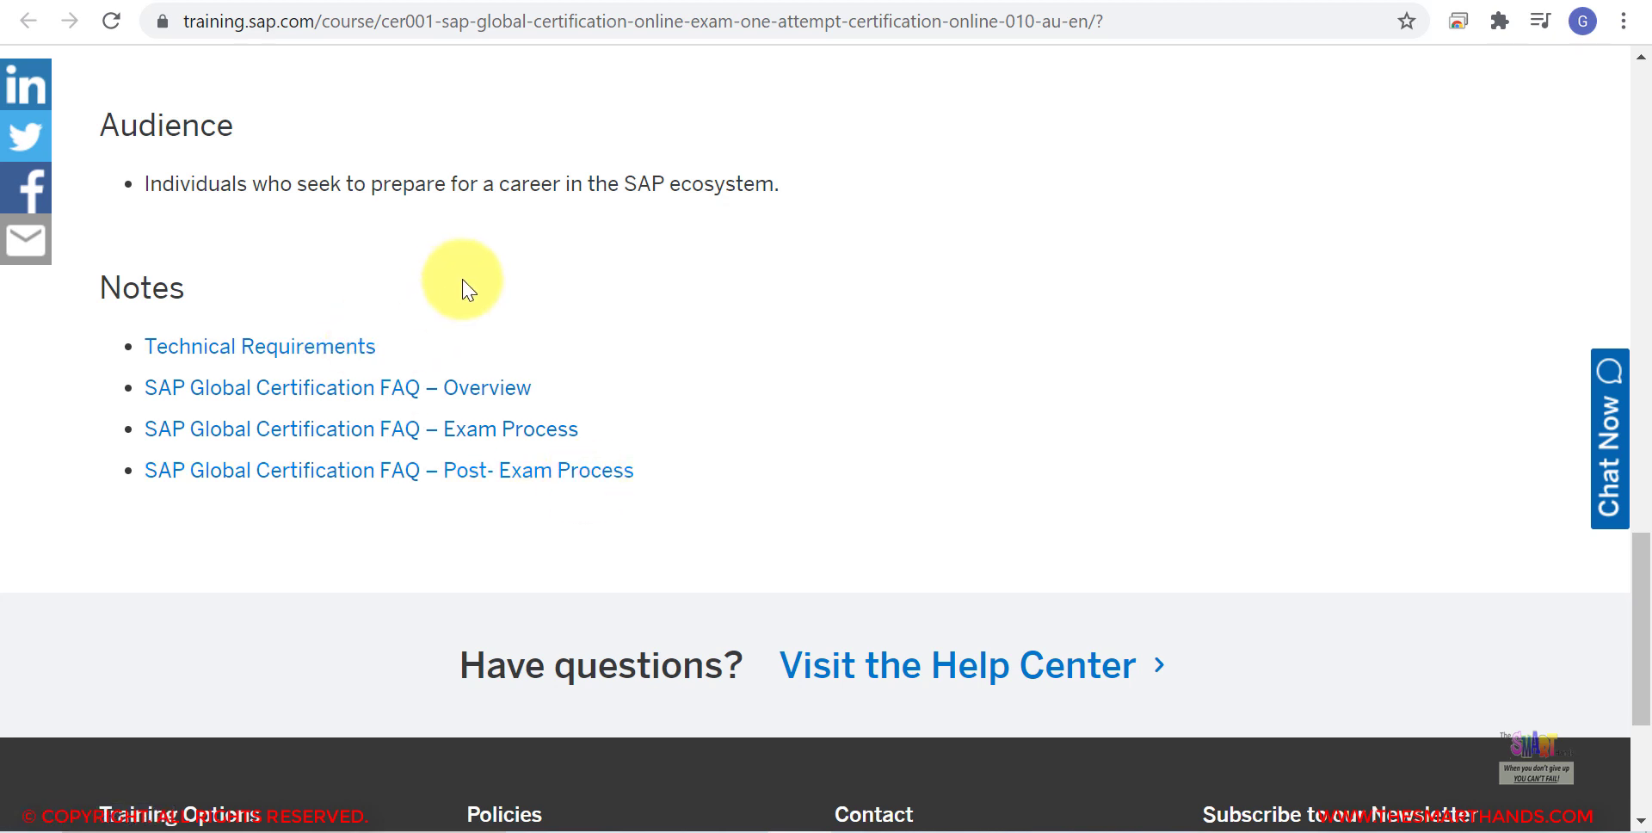
pyautogui.rightClick(318, 353)
pyautogui.click(358, 361)
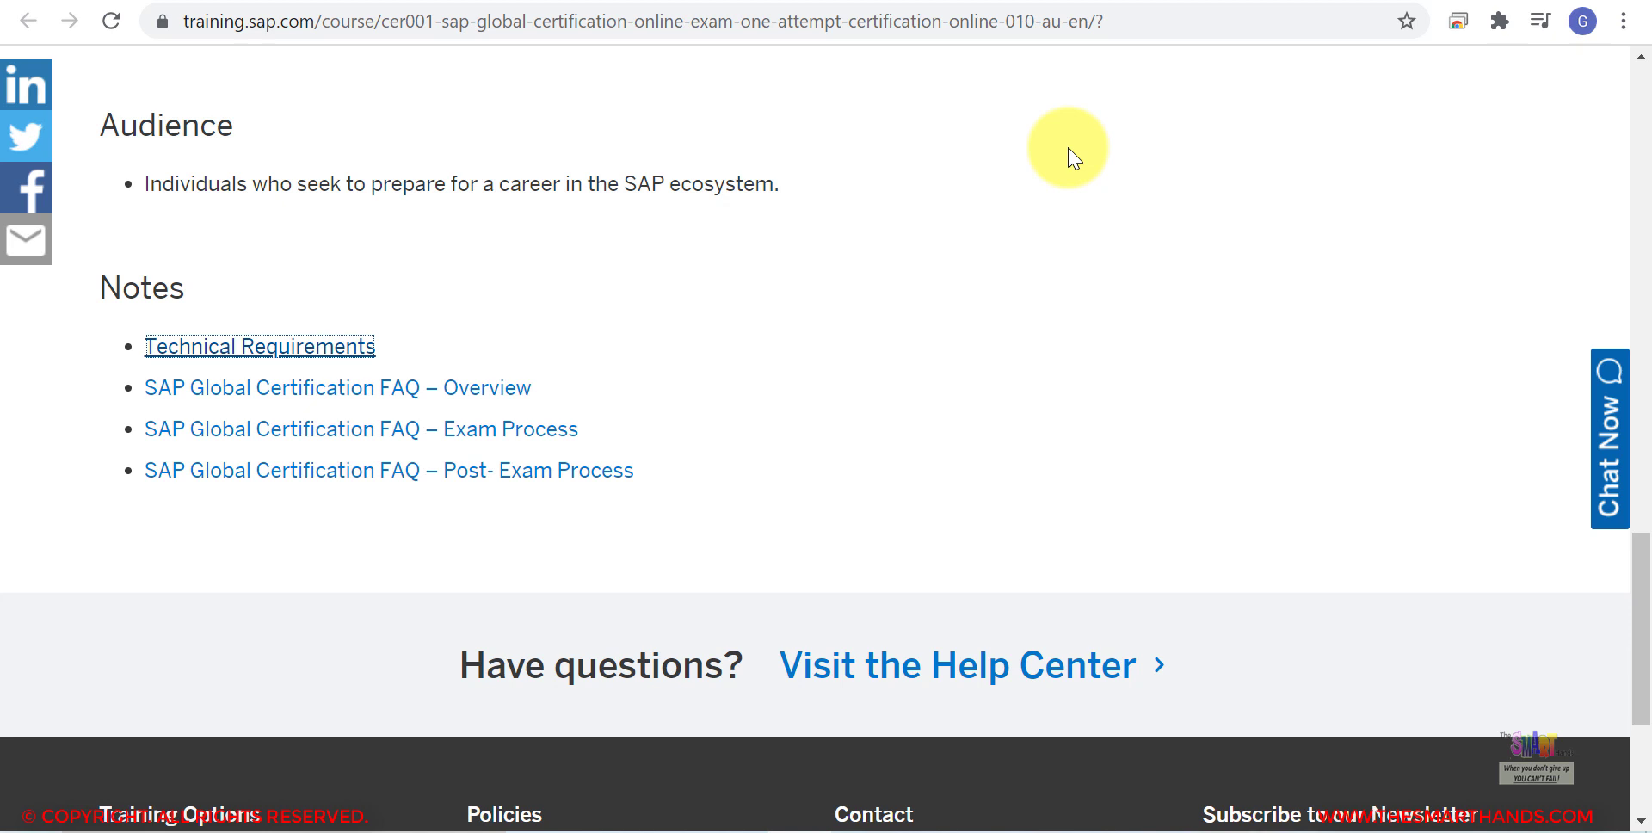
# Review the Questionmark real-time communication components section and launch the bandwidth test.
pyautogui.click(1172, 1)
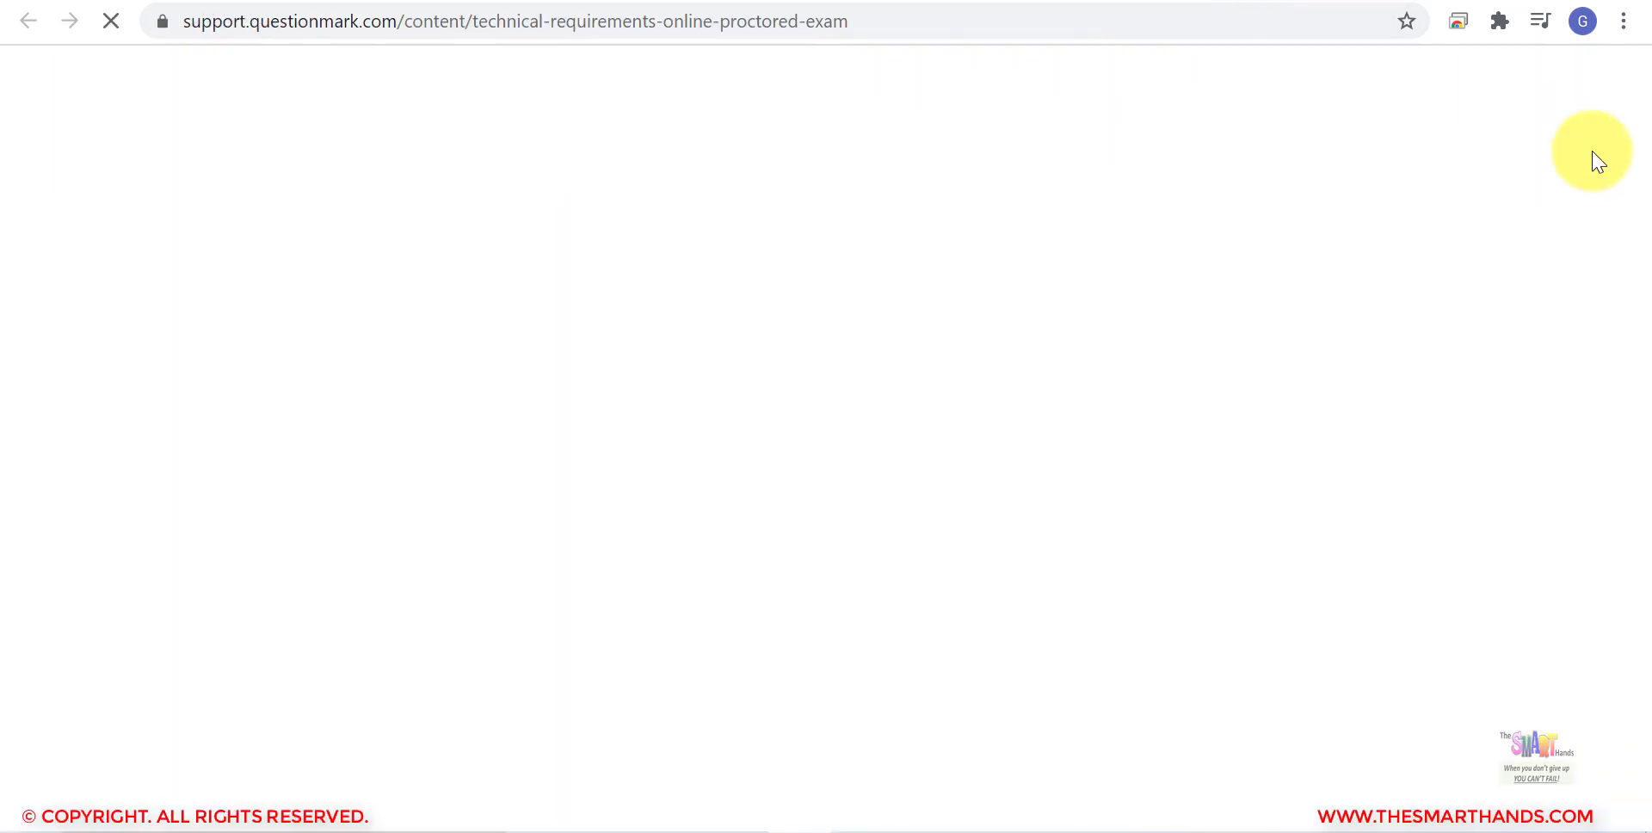
pyautogui.moveTo(1648, 159); pyautogui.dragTo(1647, 315)
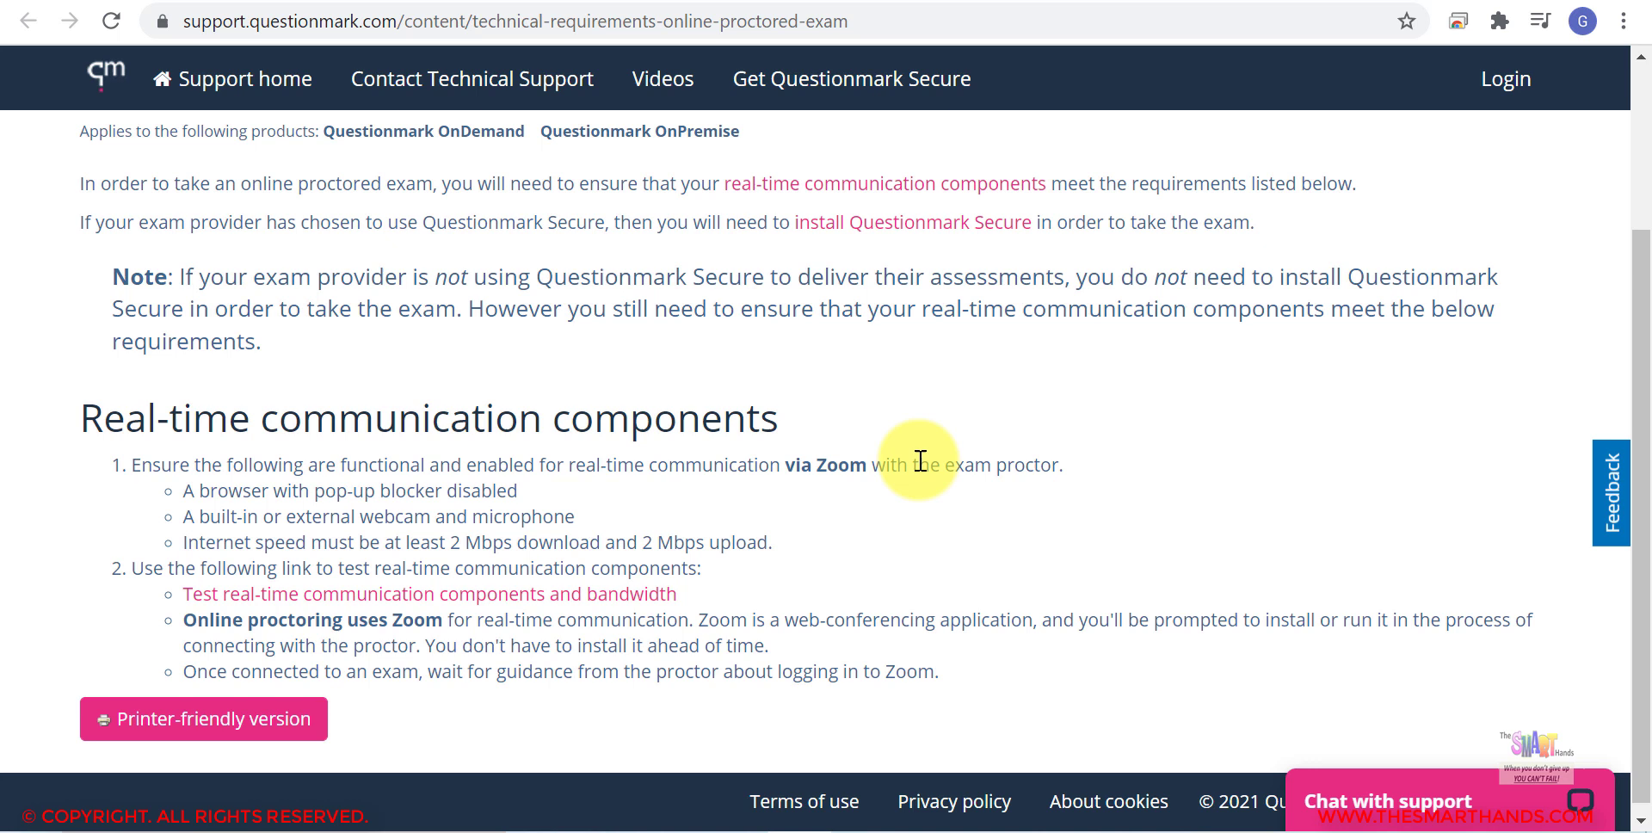
pyautogui.moveTo(1645, 303); pyautogui.dragTo(1648, 344)
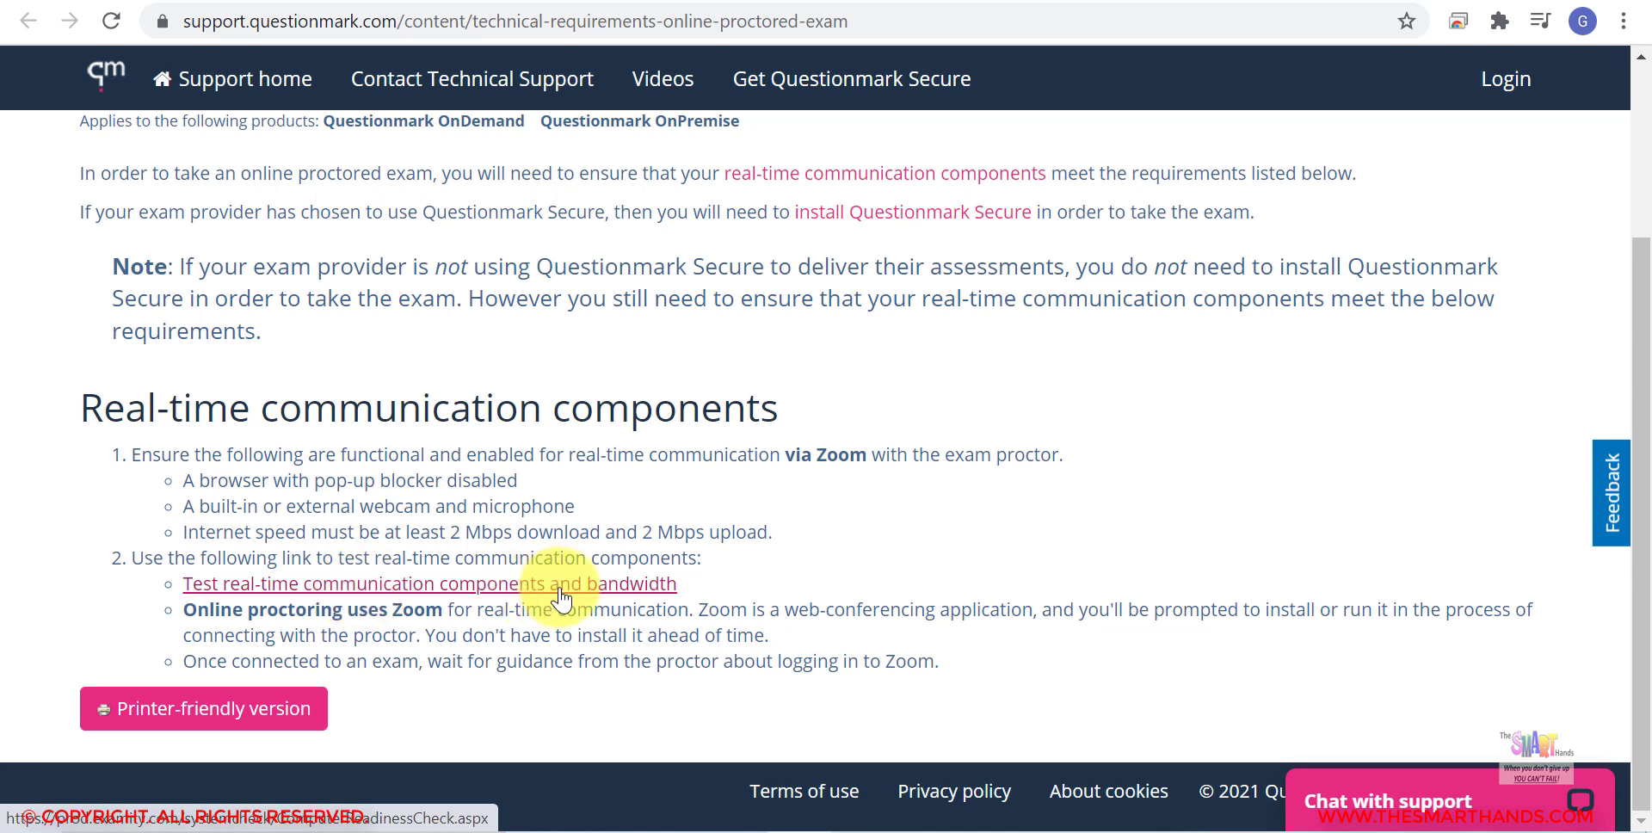
pyautogui.click(513, 585)
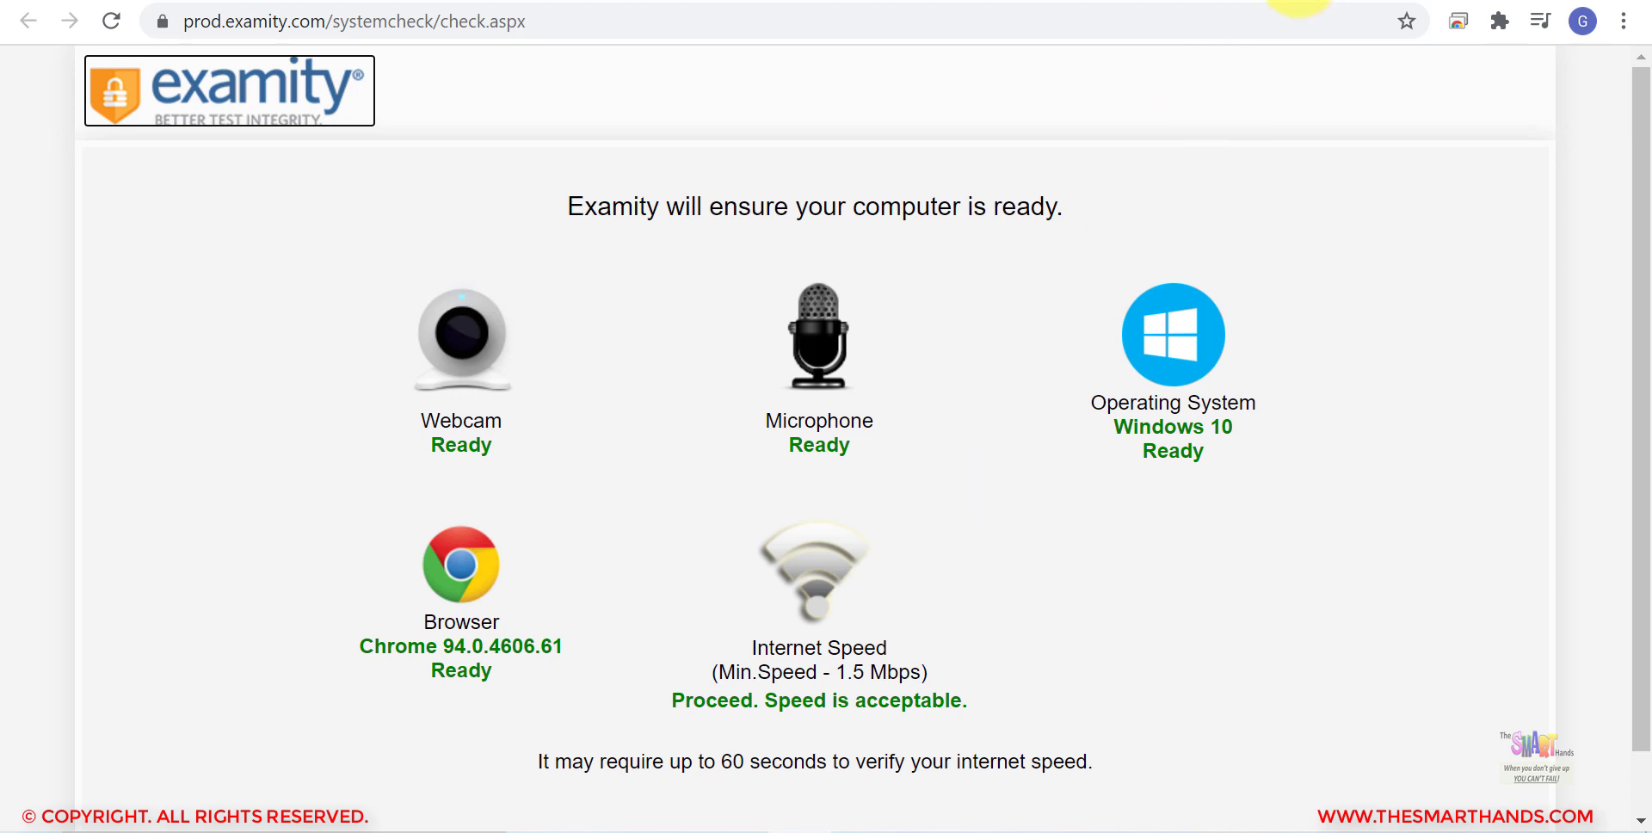
# Leave the Examity check for the Questionmark tab, then return to the CER001 course page.
pyautogui.click(1299, 4)
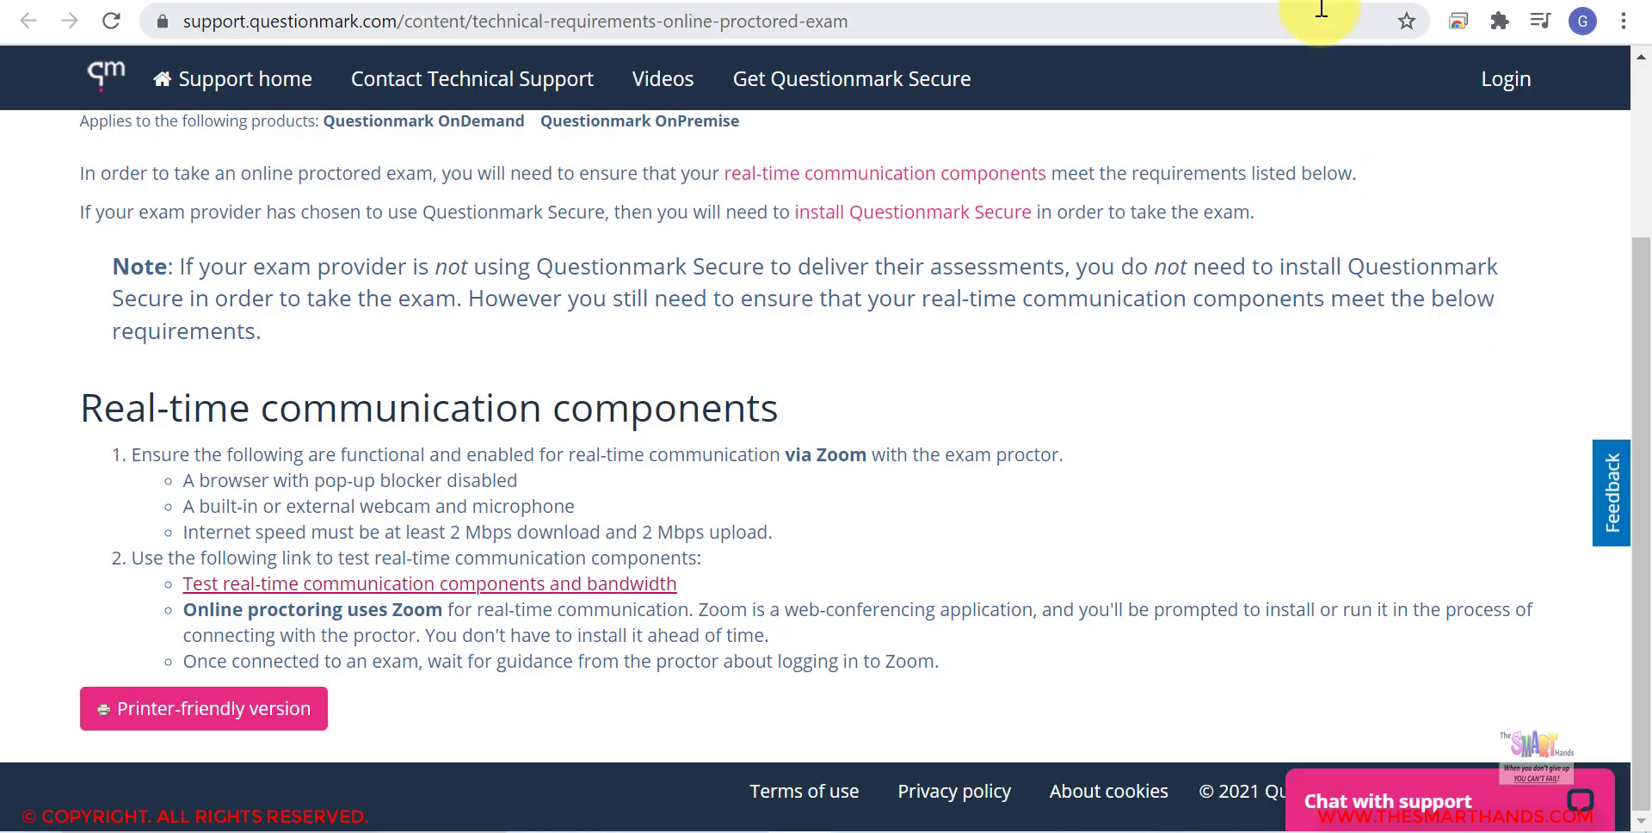
pyautogui.click(1201, 3)
# Go back to the CER006 six-attempt page and open its included-certifications list in a new tab.
pyautogui.moveTo(1638, 608); pyautogui.dragTo(1643, 346)
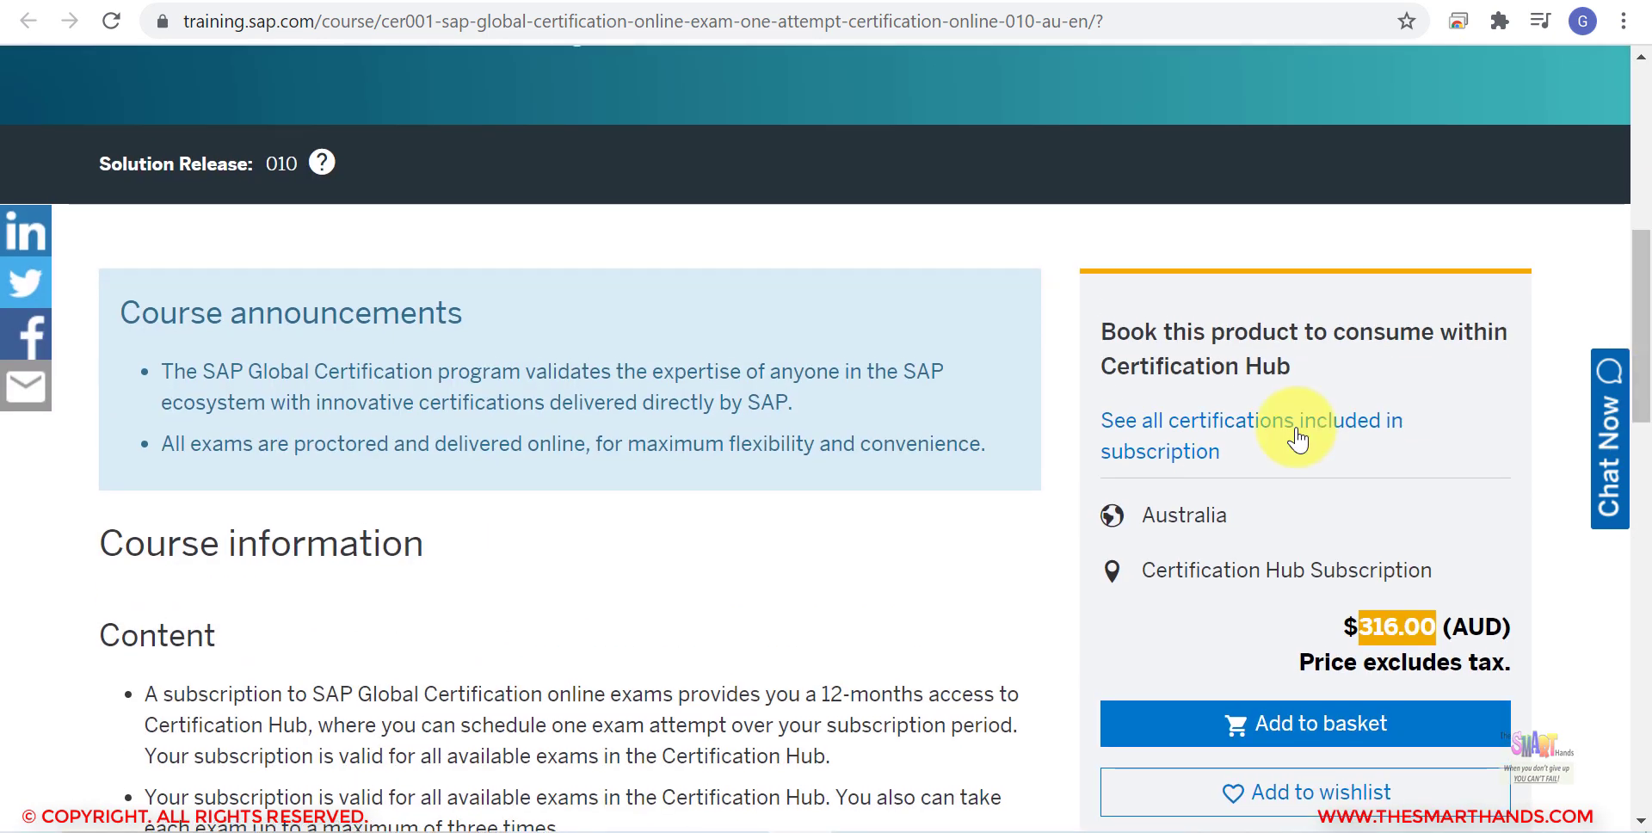
pyautogui.moveTo(1644, 364); pyautogui.dragTo(1645, 258)
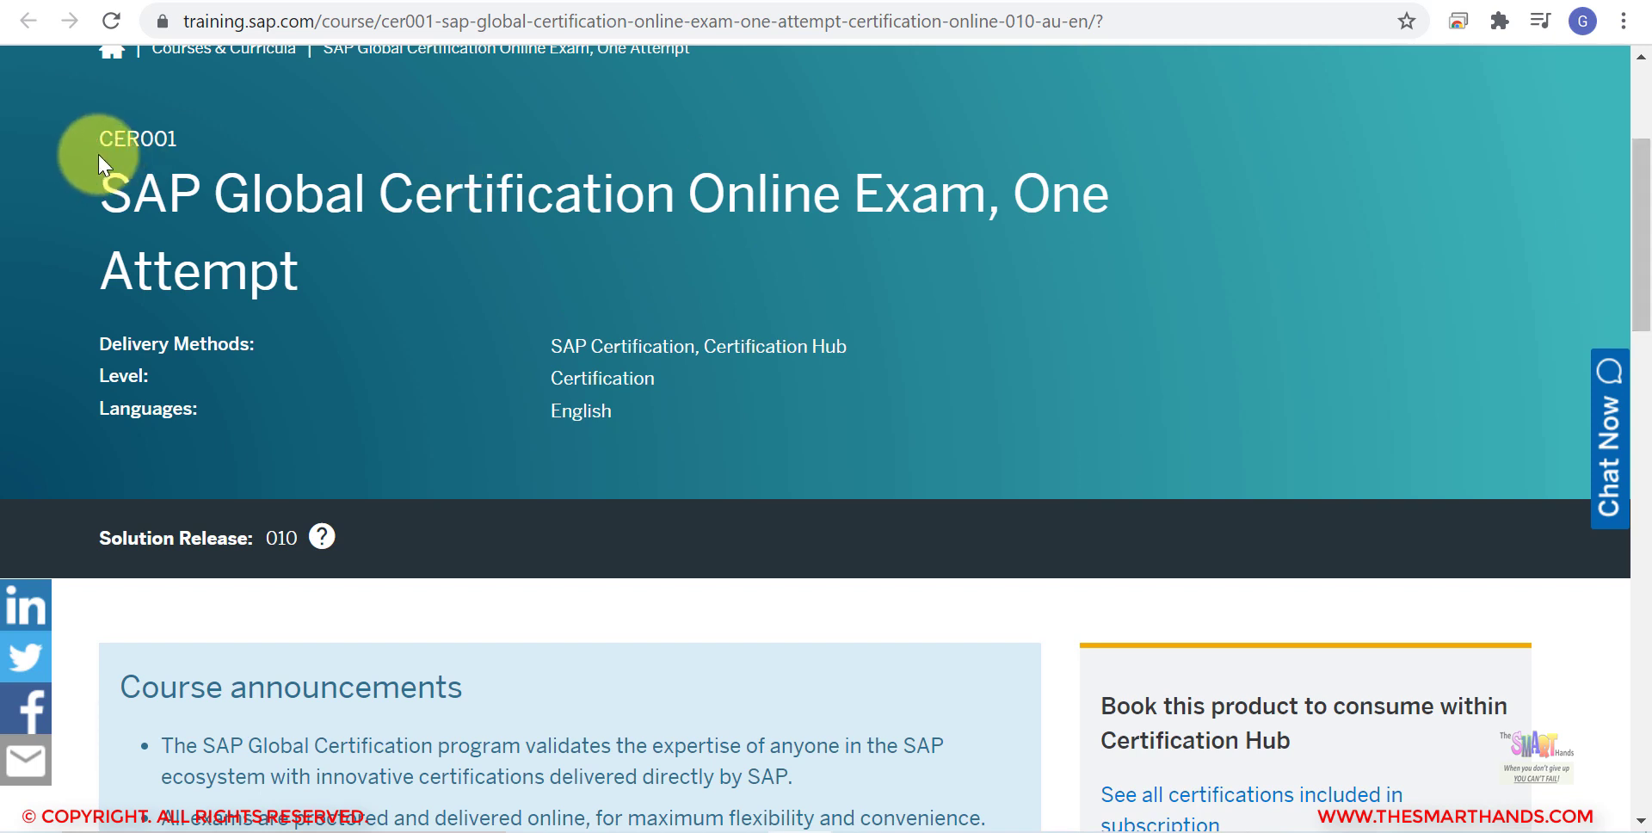
pyautogui.click(1645, 371)
pyautogui.moveTo(1645, 372); pyautogui.dragTo(1643, 337)
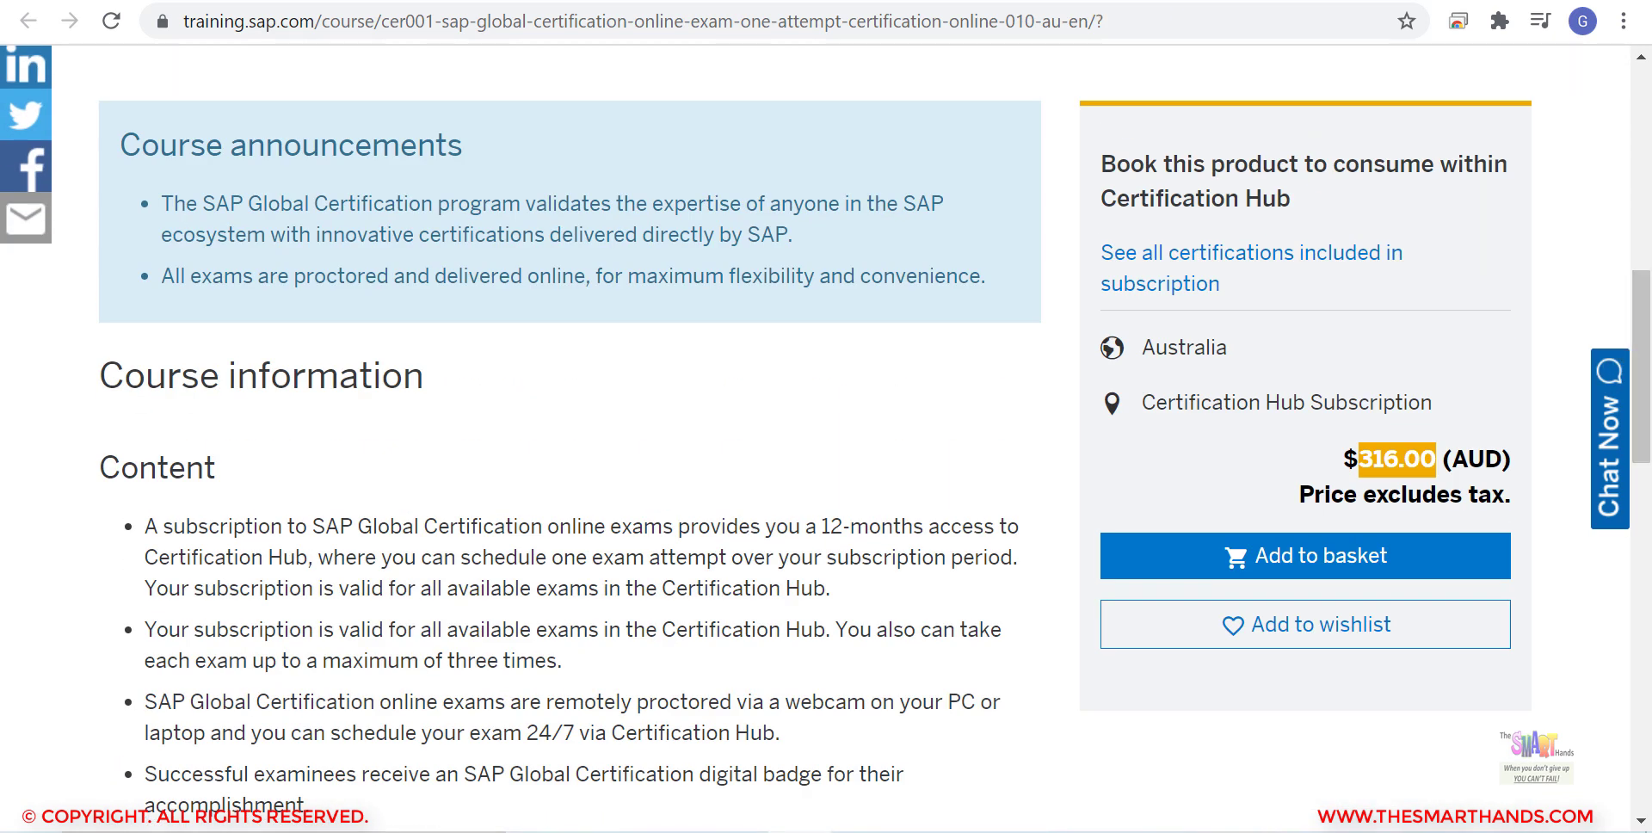
pyautogui.click(1024, 2)
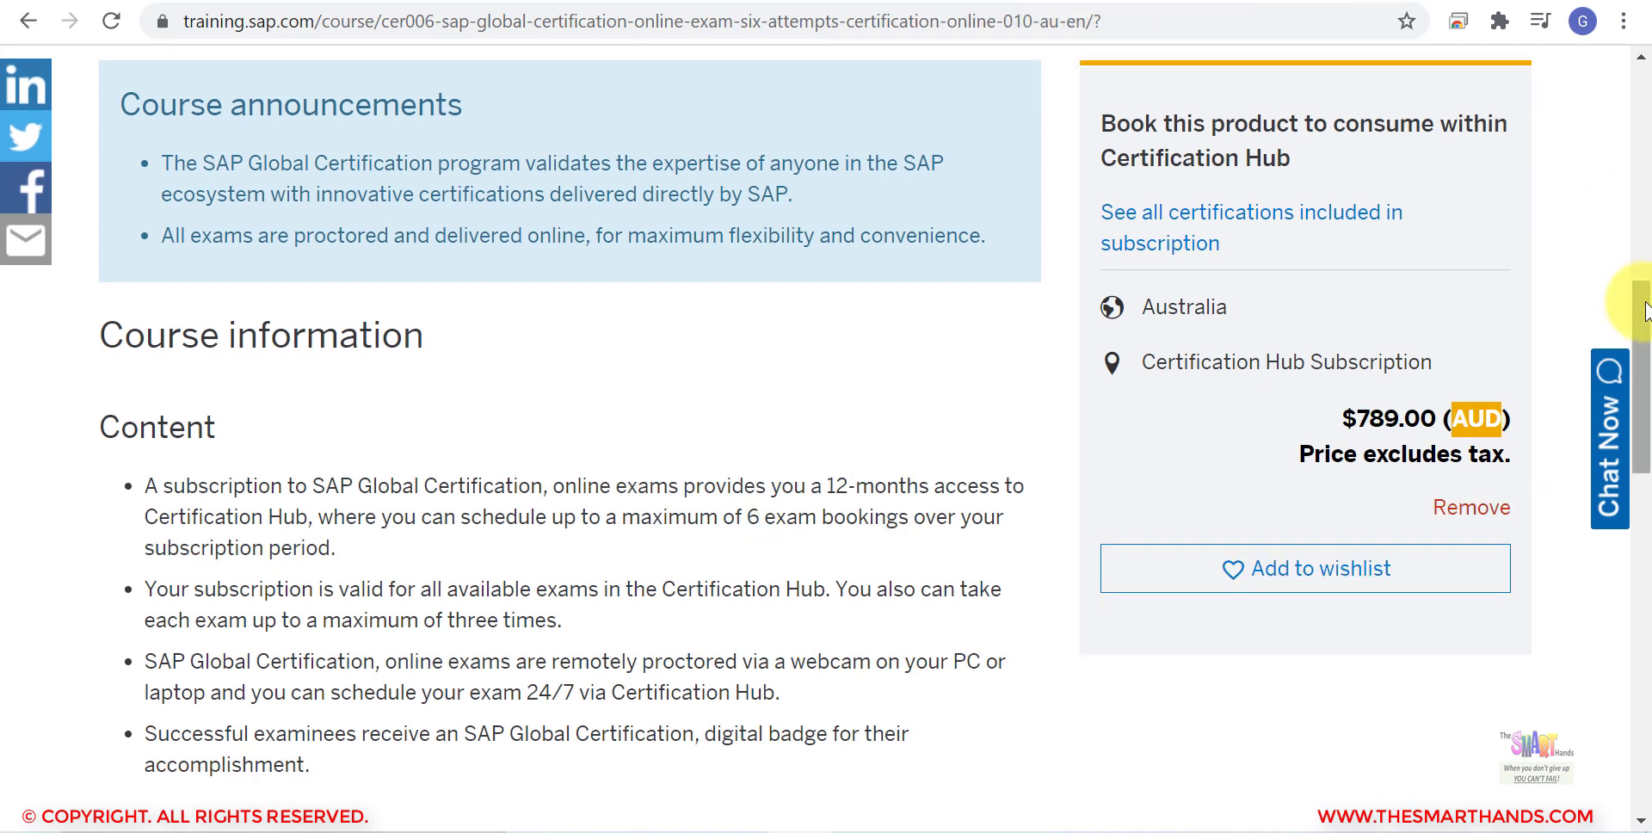
pyautogui.moveTo(1645, 310); pyautogui.dragTo(1642, 251)
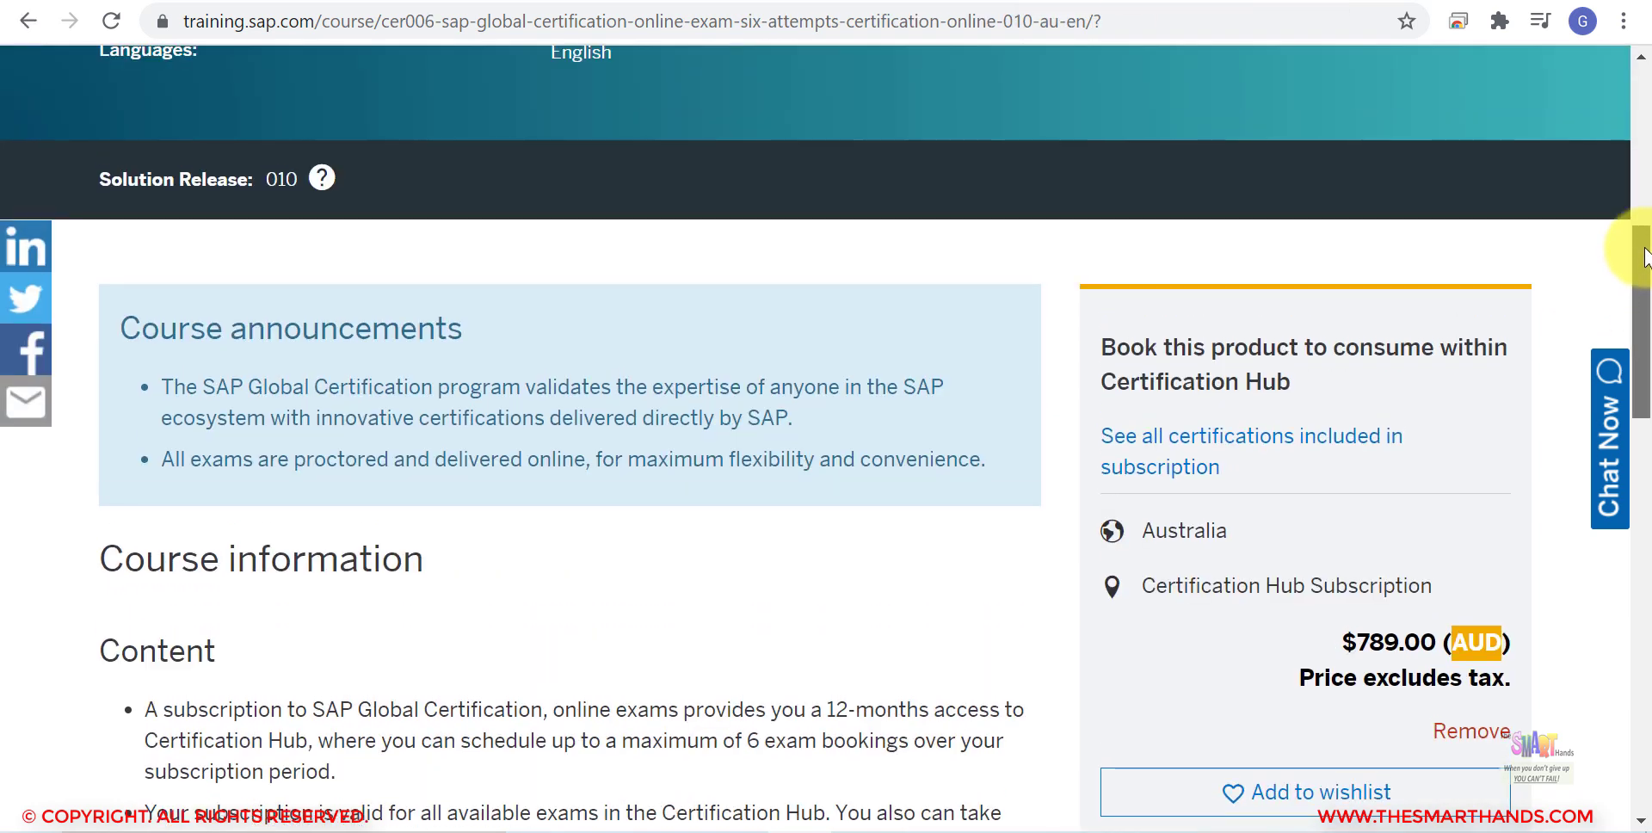
pyautogui.rightClick(1213, 445)
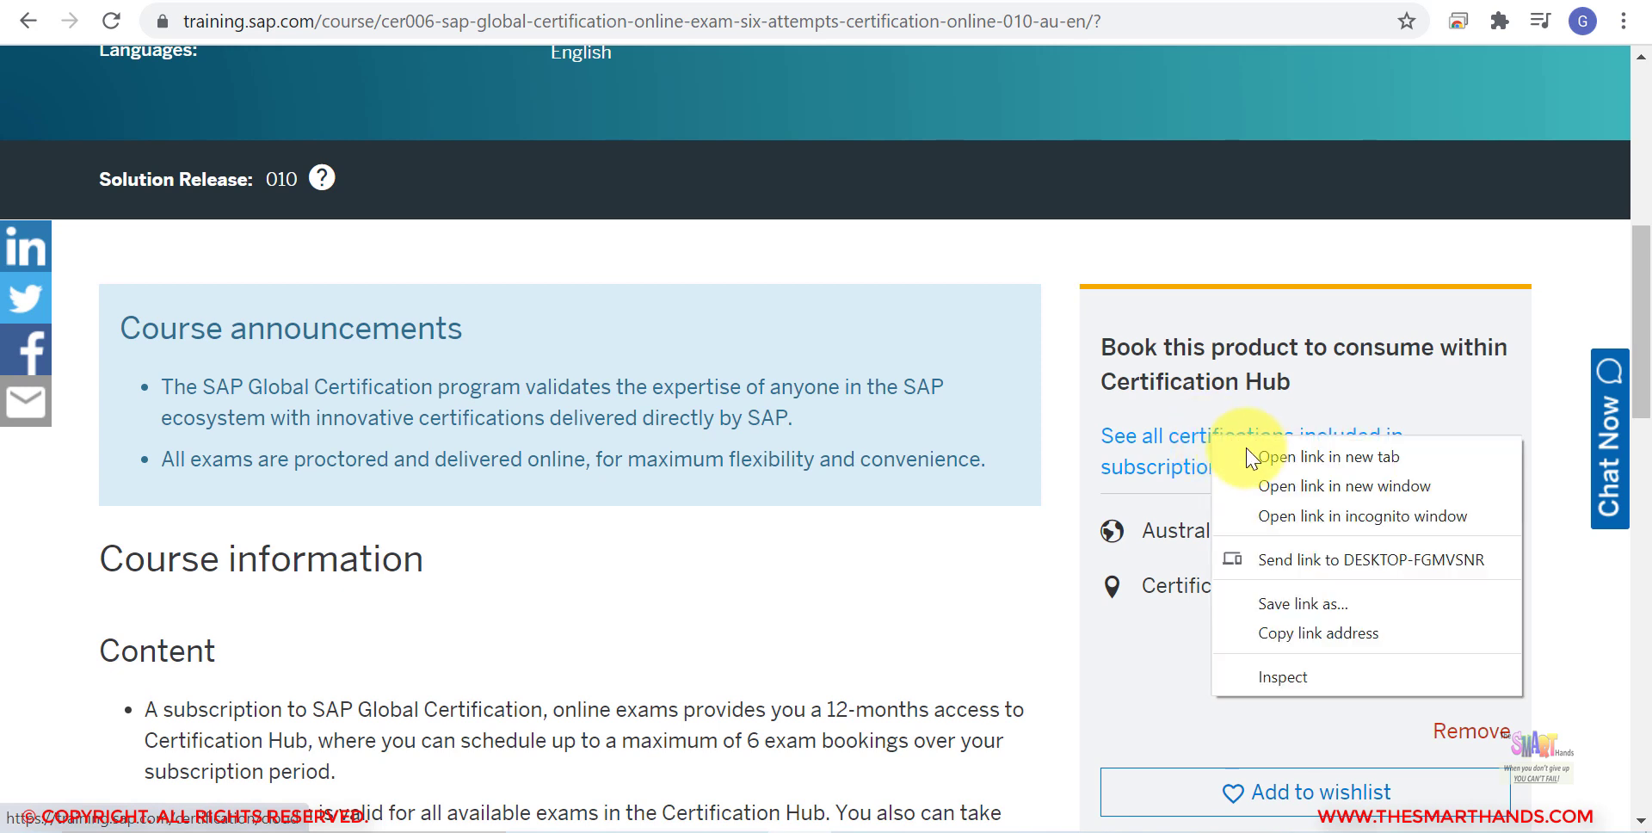
pyautogui.click(1256, 455)
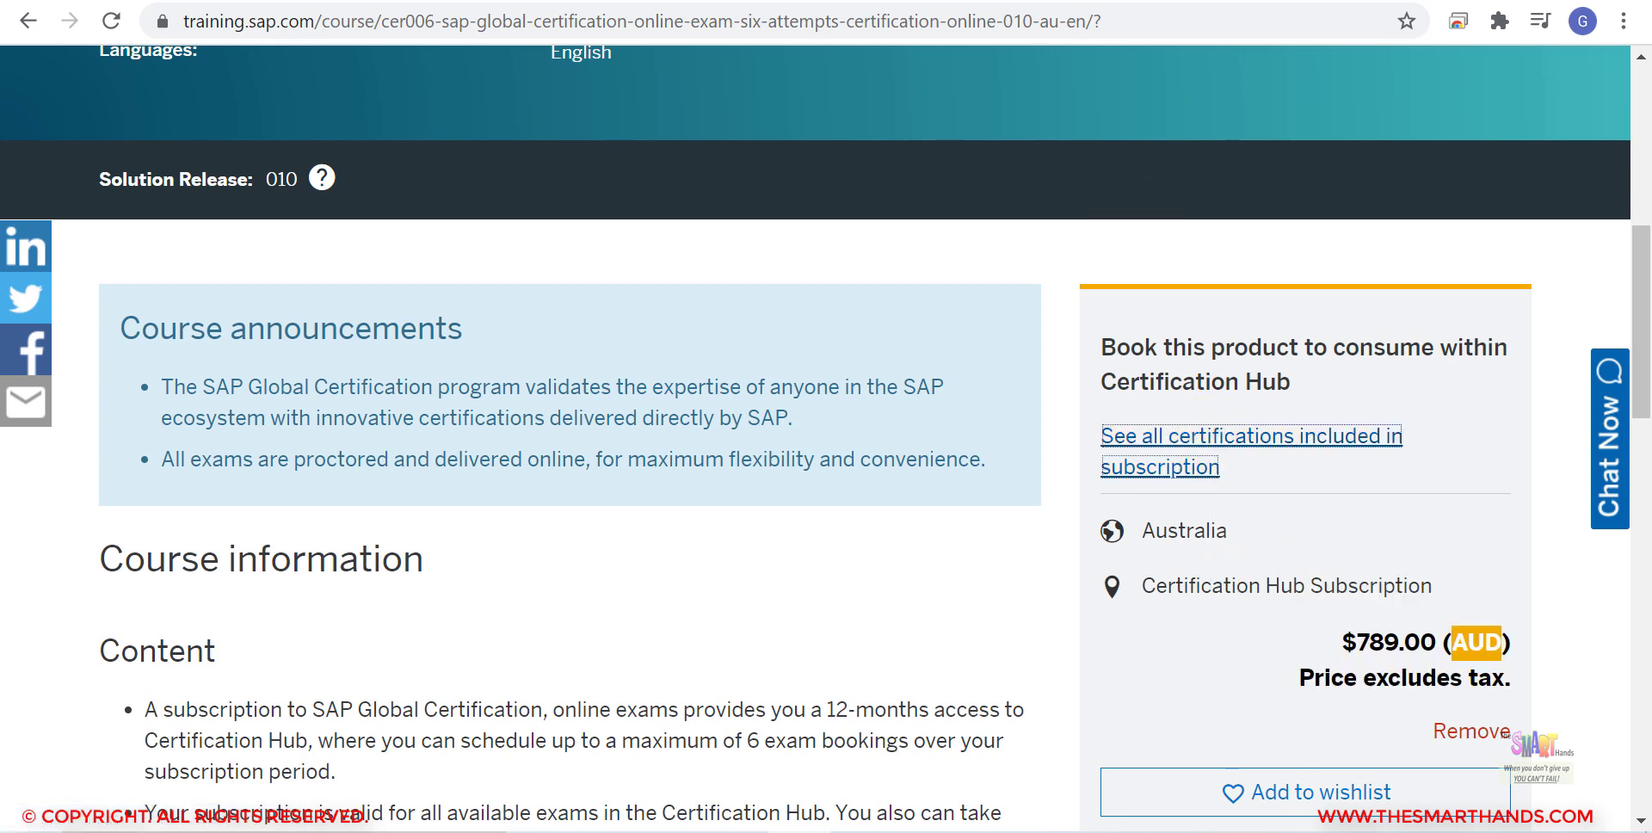
# Scroll through the Certification Validities list of SAP S/4HANA associate exams, then start a fresh tab.
pyautogui.click(1119, 1)
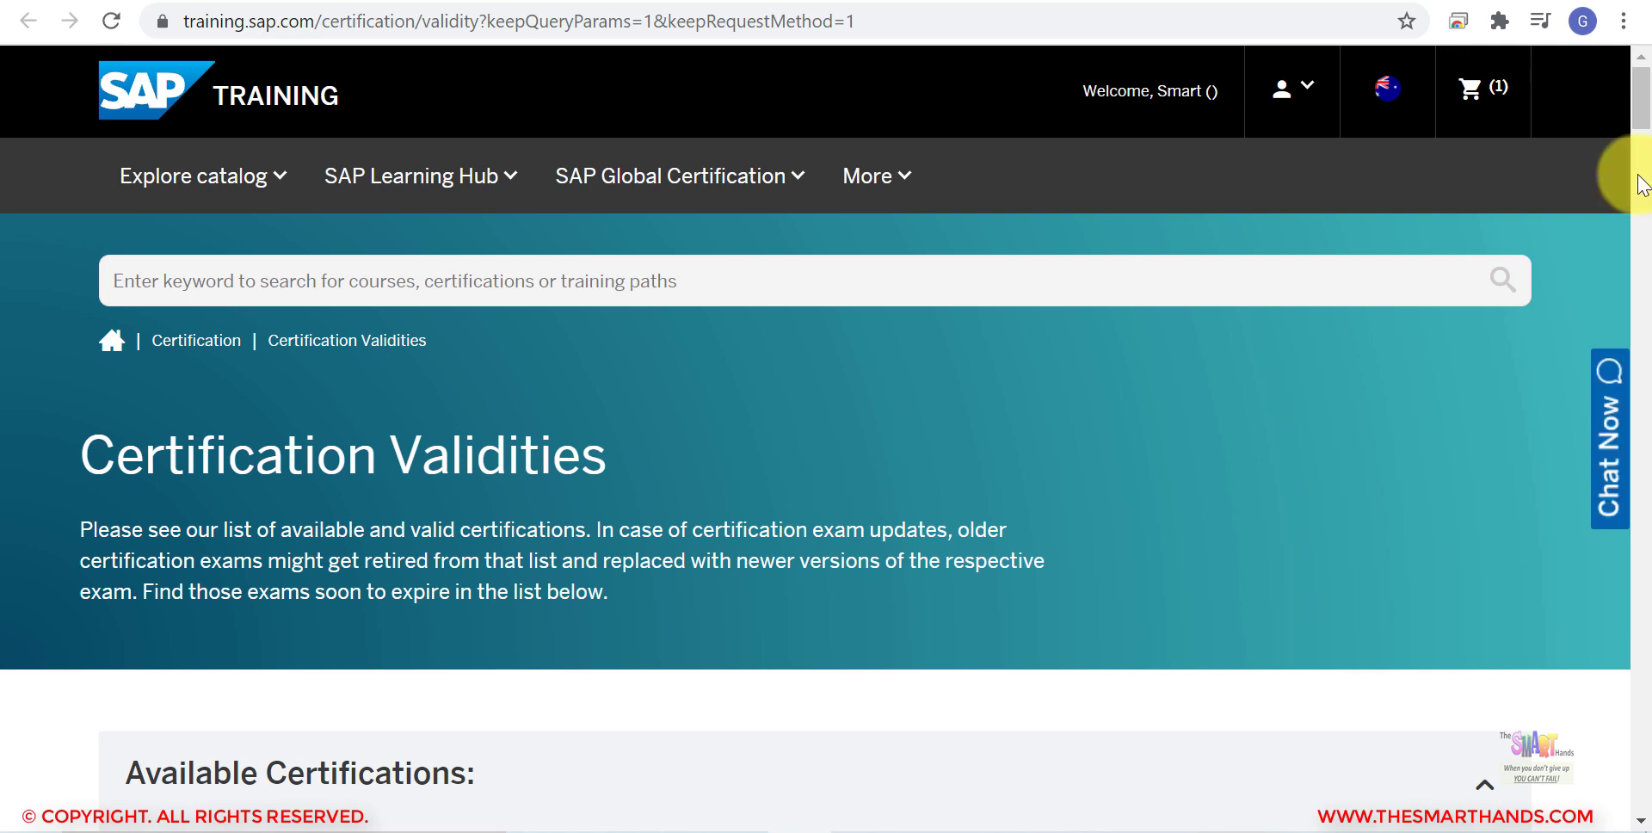
pyautogui.moveTo(1646, 112); pyautogui.dragTo(1645, 614)
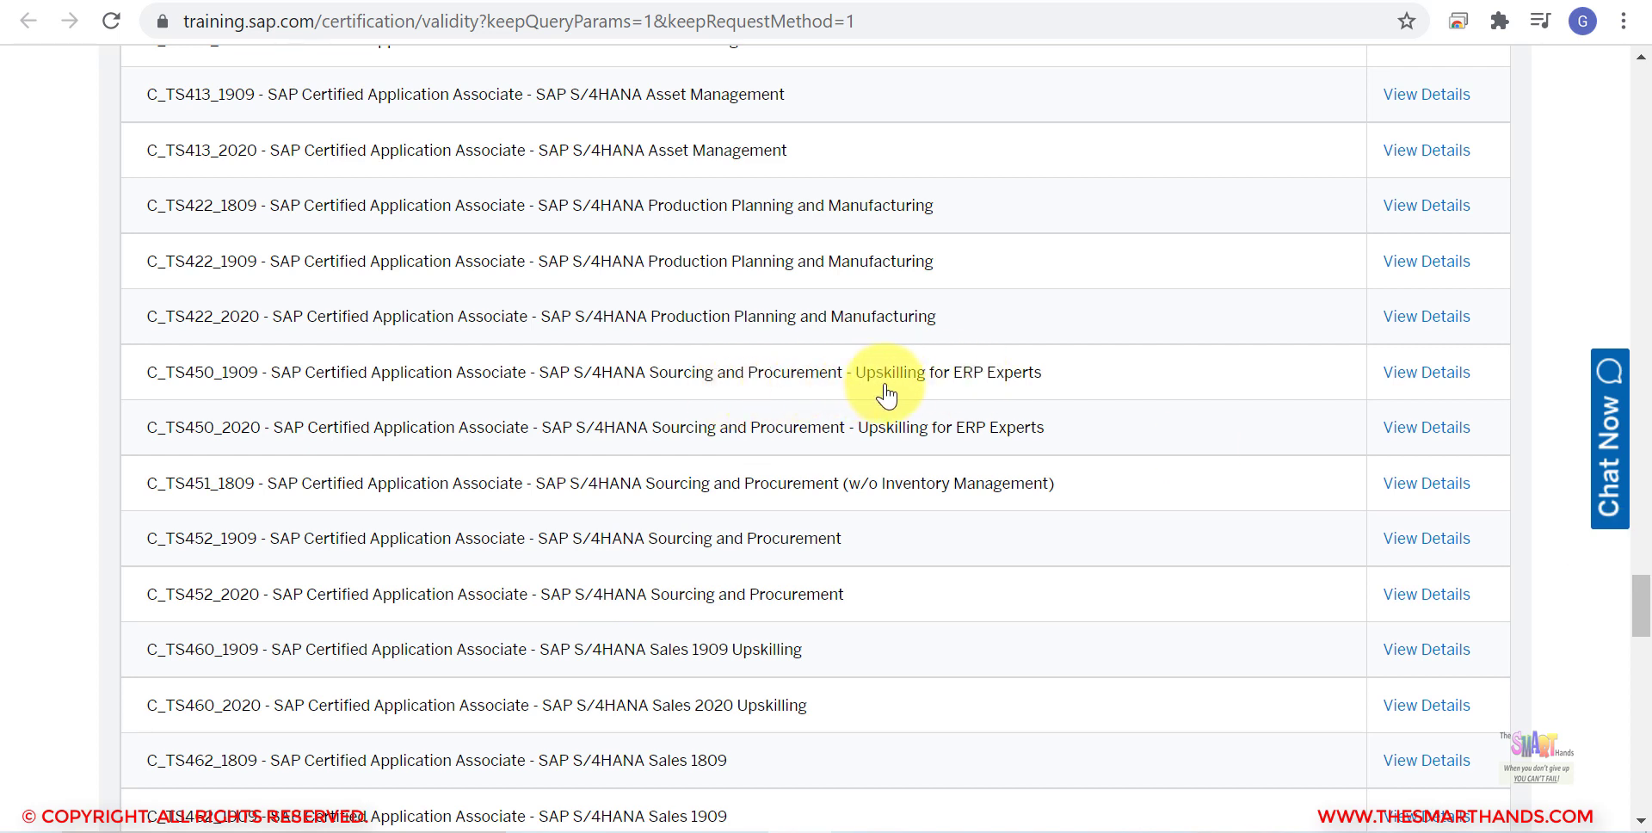
pyautogui.moveTo(1642, 600); pyautogui.dragTo(1647, 613)
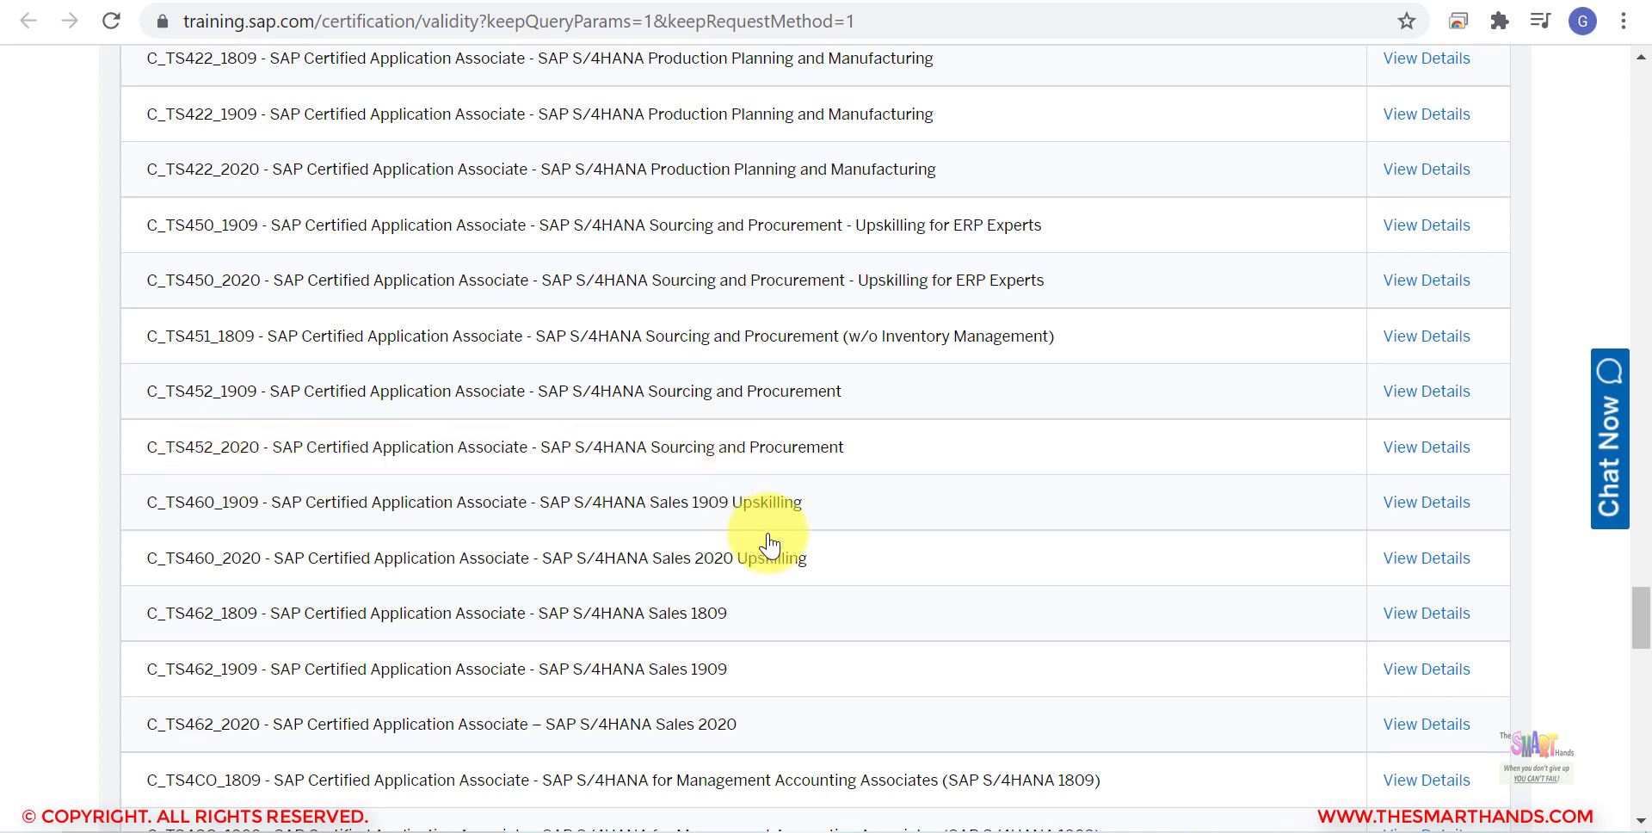
pyautogui.moveTo(1646, 607); pyautogui.dragTo(1643, 627)
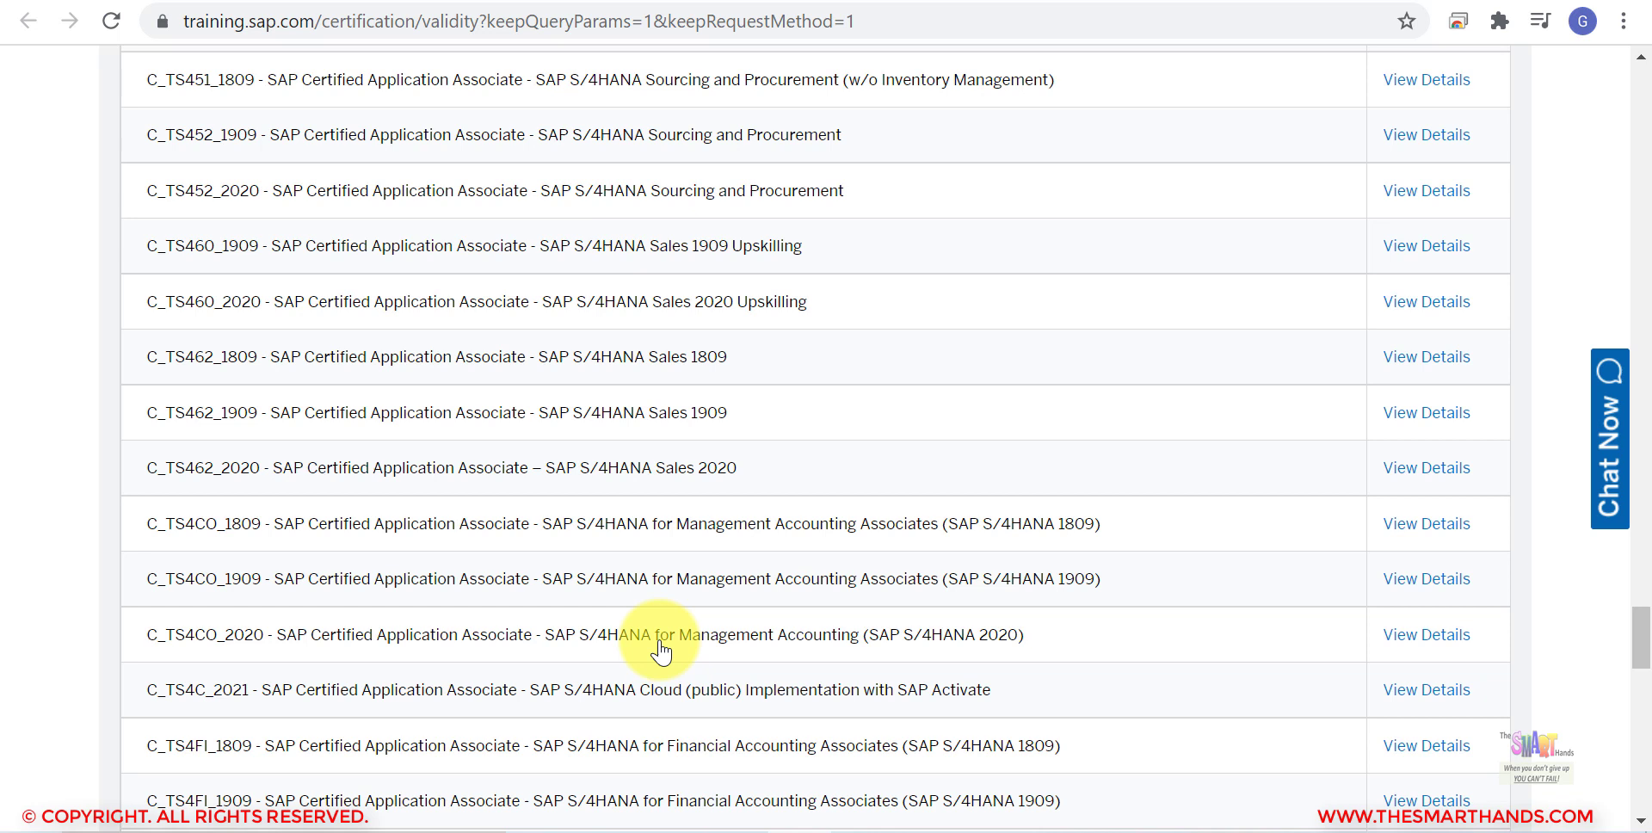
pyautogui.moveTo(1639, 639); pyautogui.dragTo(1639, 671)
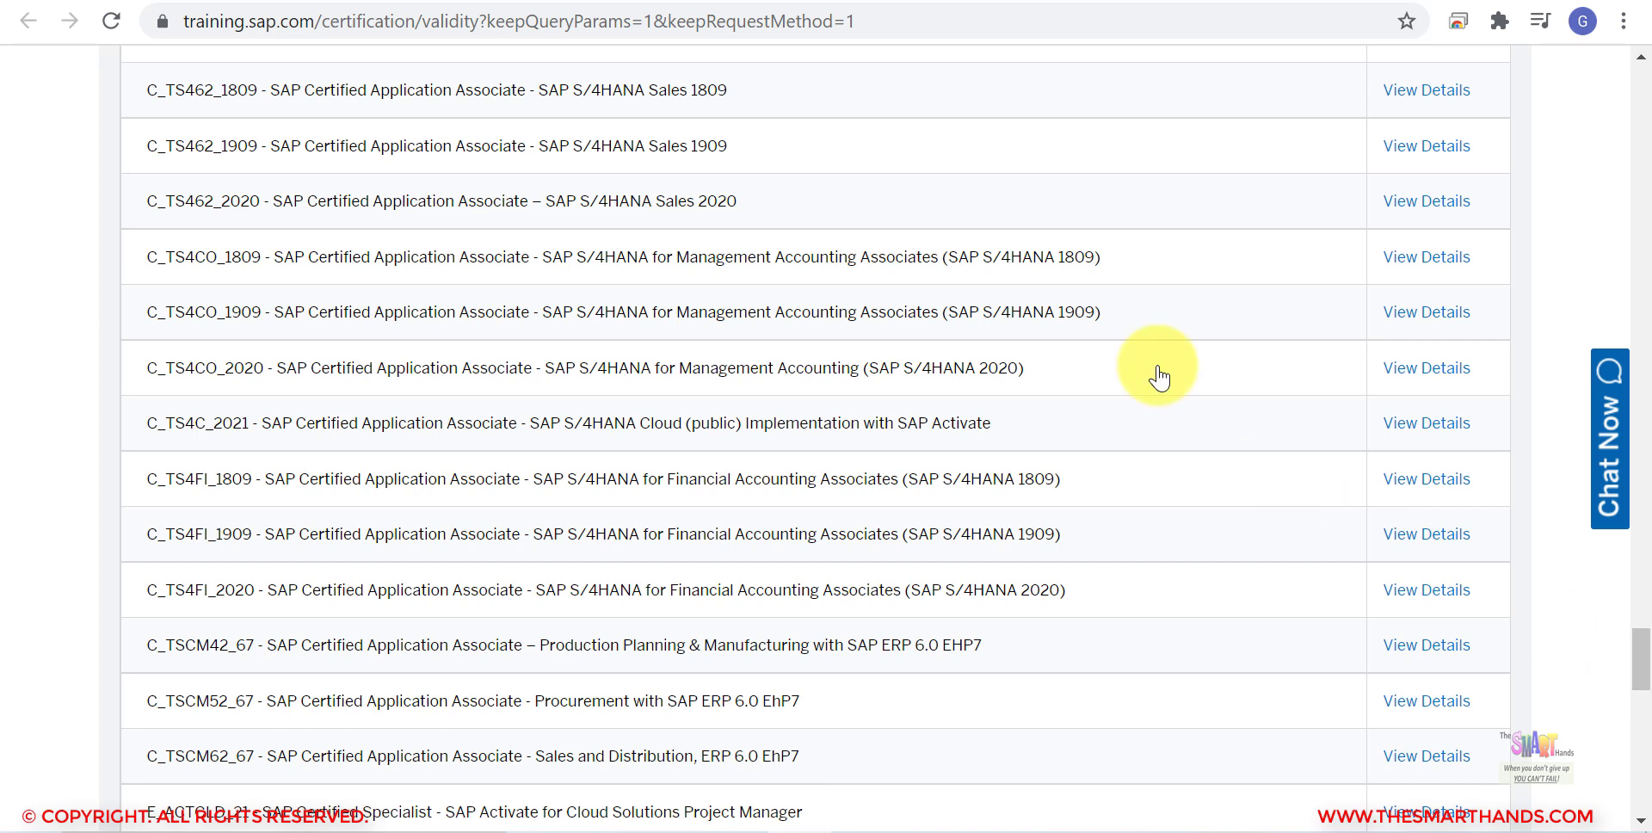
pyautogui.click(1339, 1)
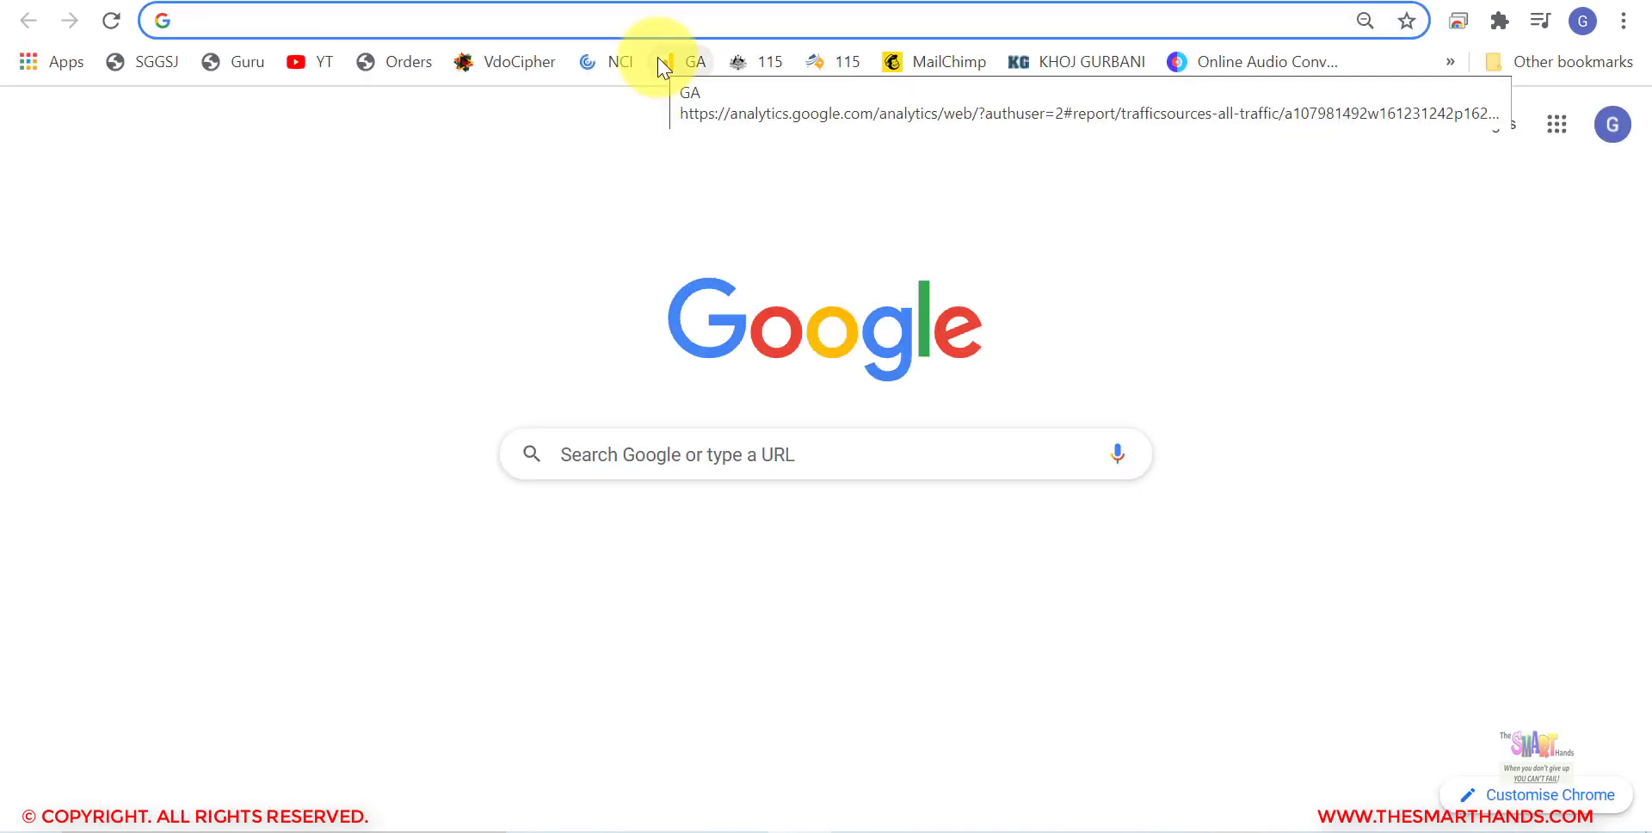
# Google 'sap s4 hana mm certification code', open the C_TS452_1909 result, and select '452' in its code.
pyautogui.write('sap s4')
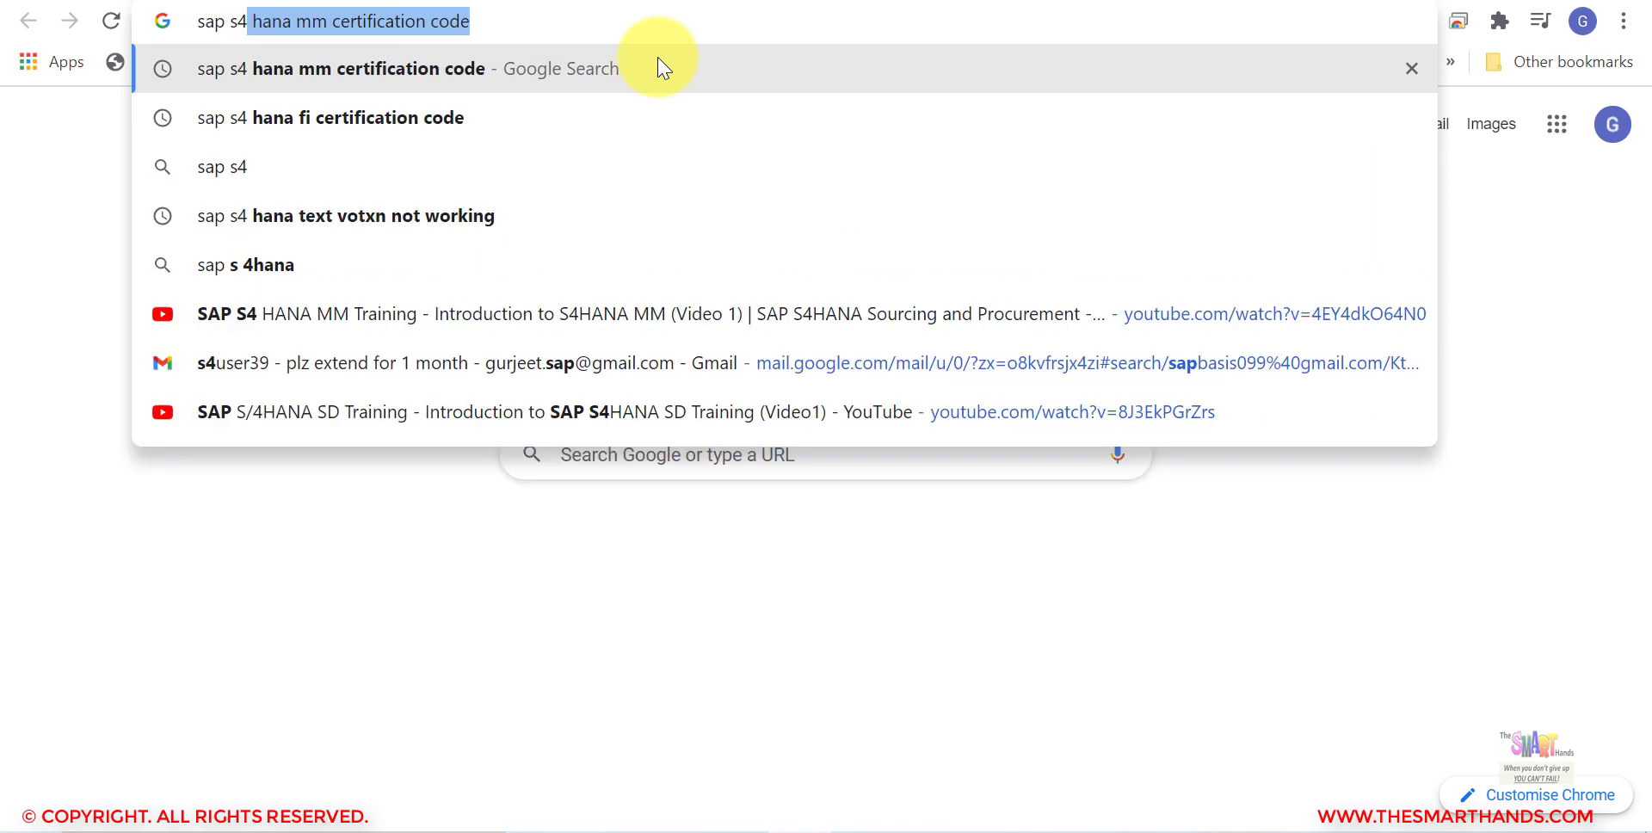
pyautogui.click(661, 68)
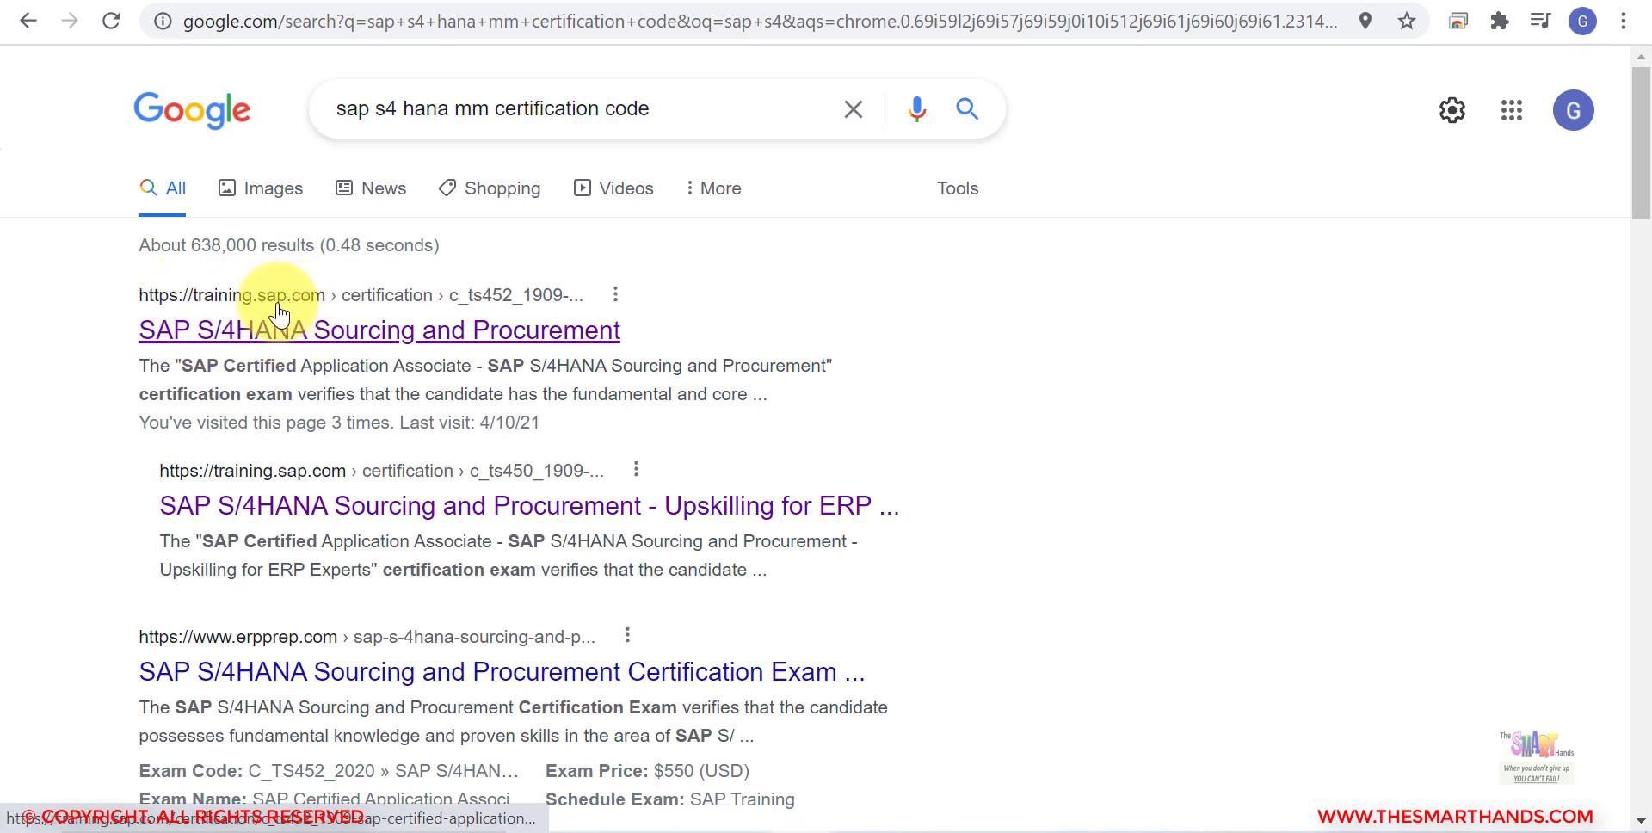
pyautogui.click(322, 342)
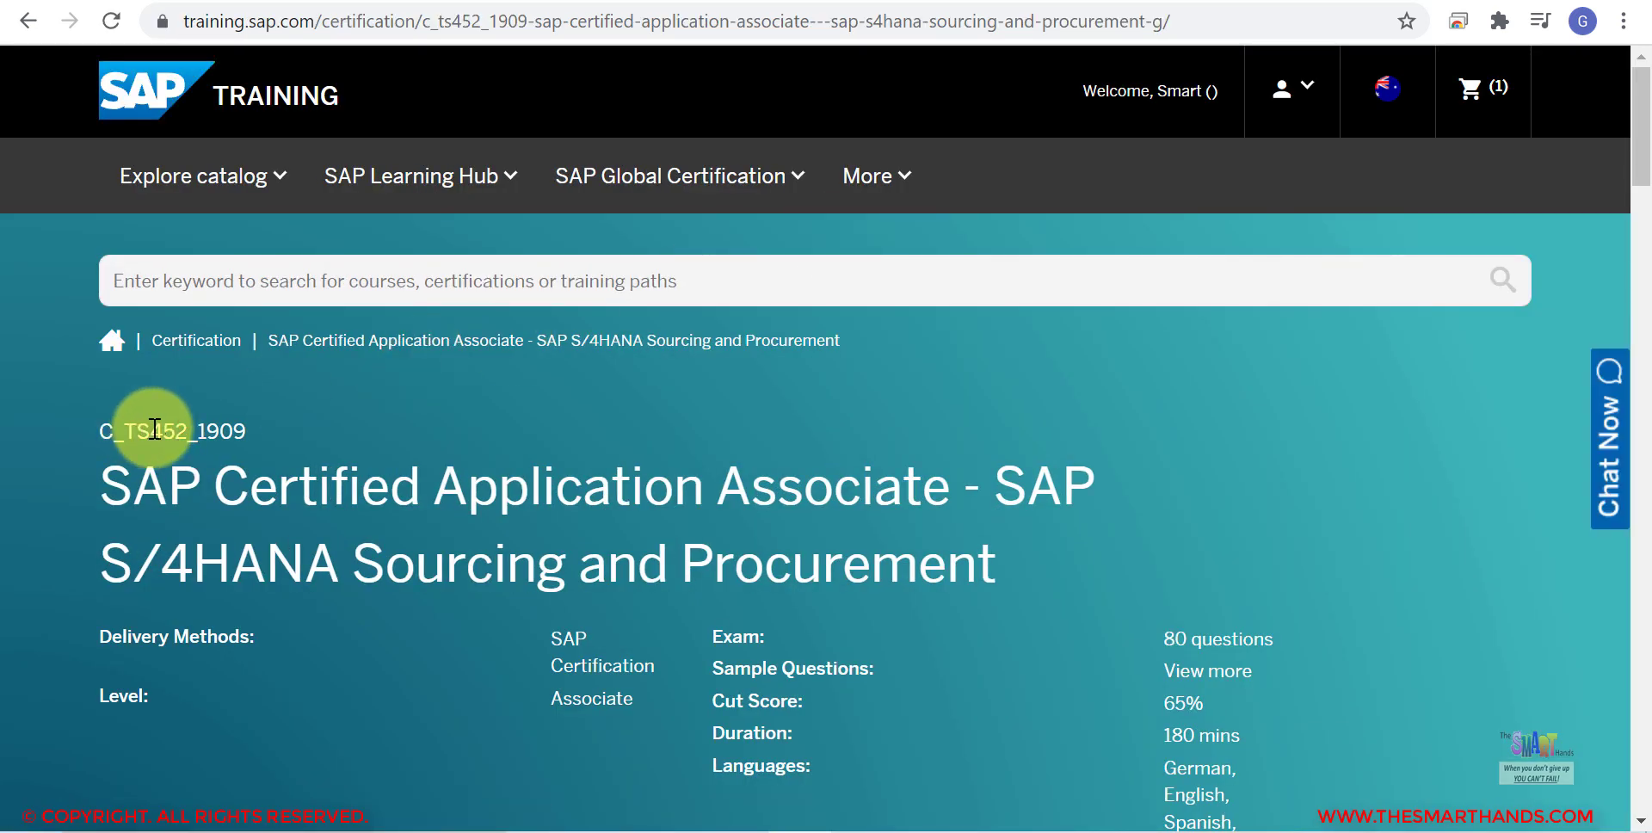
pyautogui.moveTo(188, 431); pyautogui.dragTo(125, 428)
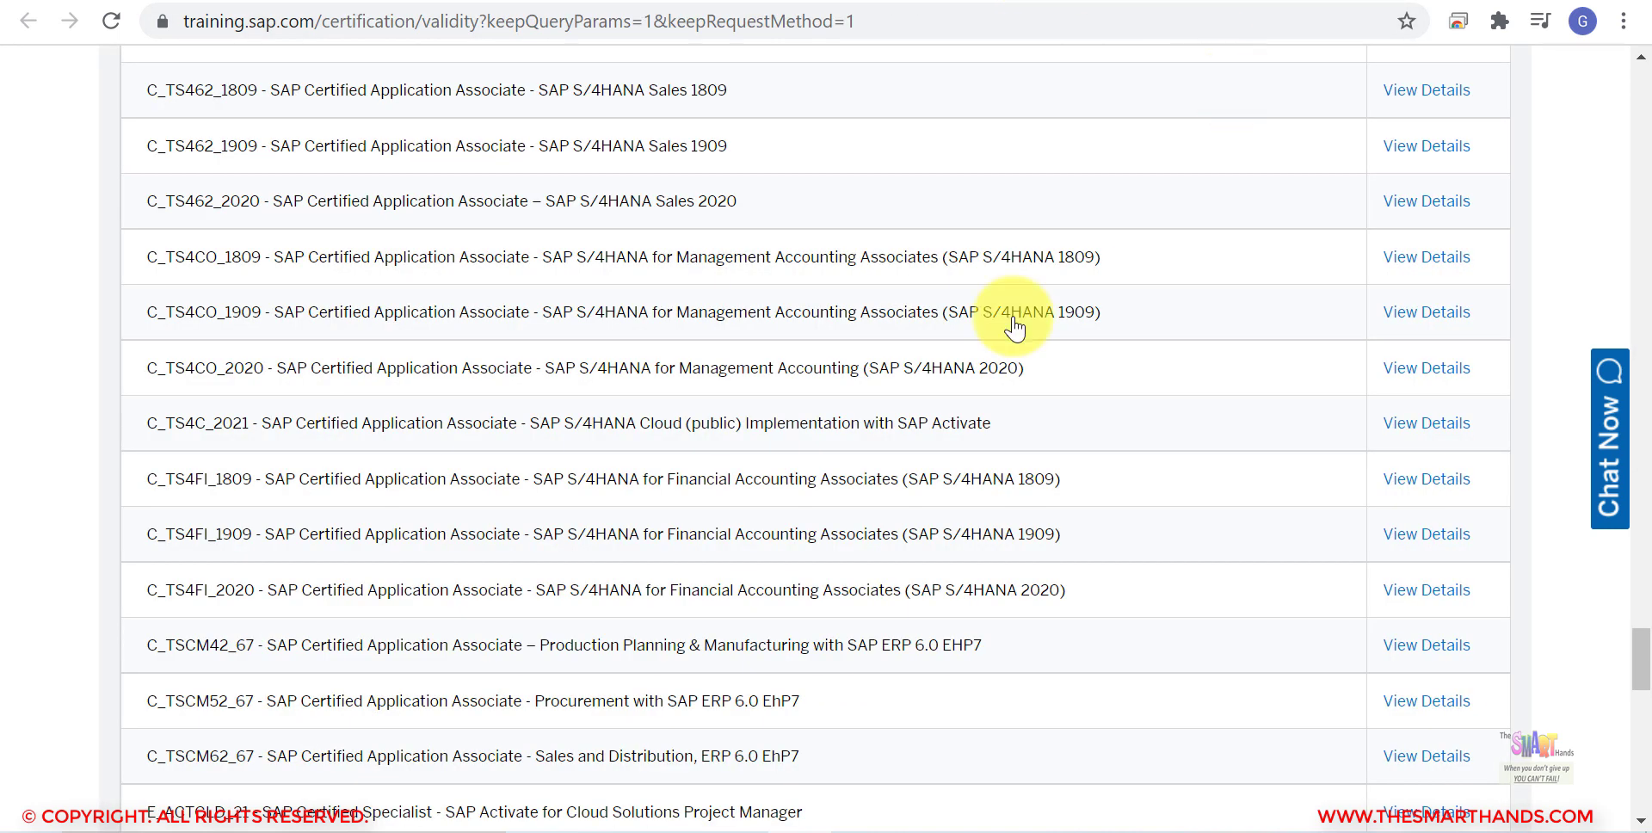
# Find 'ts452' in the validities list and open the C_TS452_2020 certification details.
pyautogui.hotkey('ctrl', 'f')
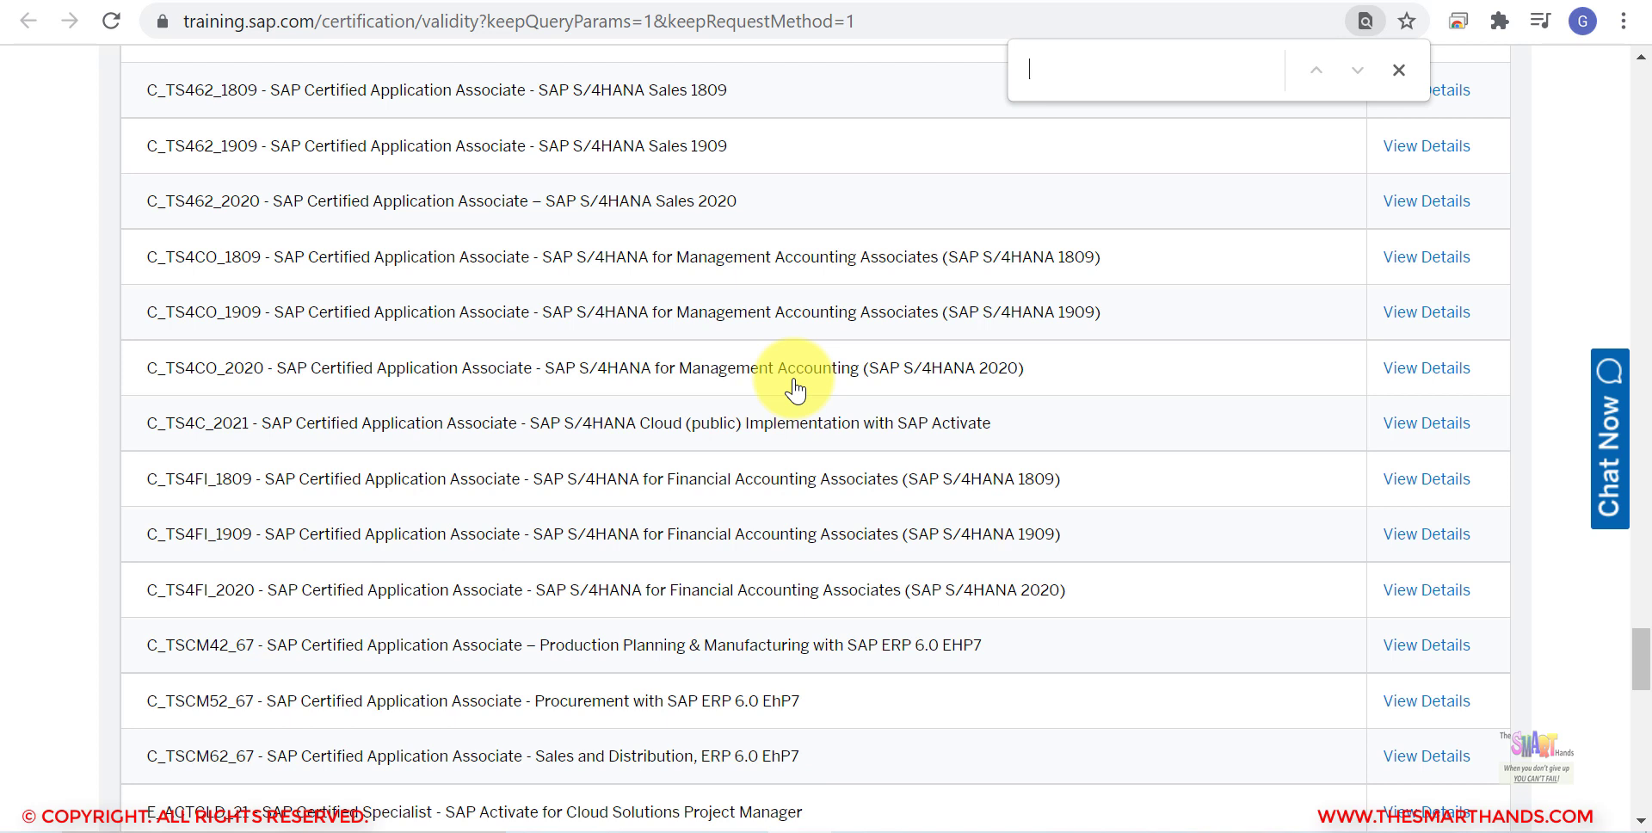
pyautogui.write('ts452')
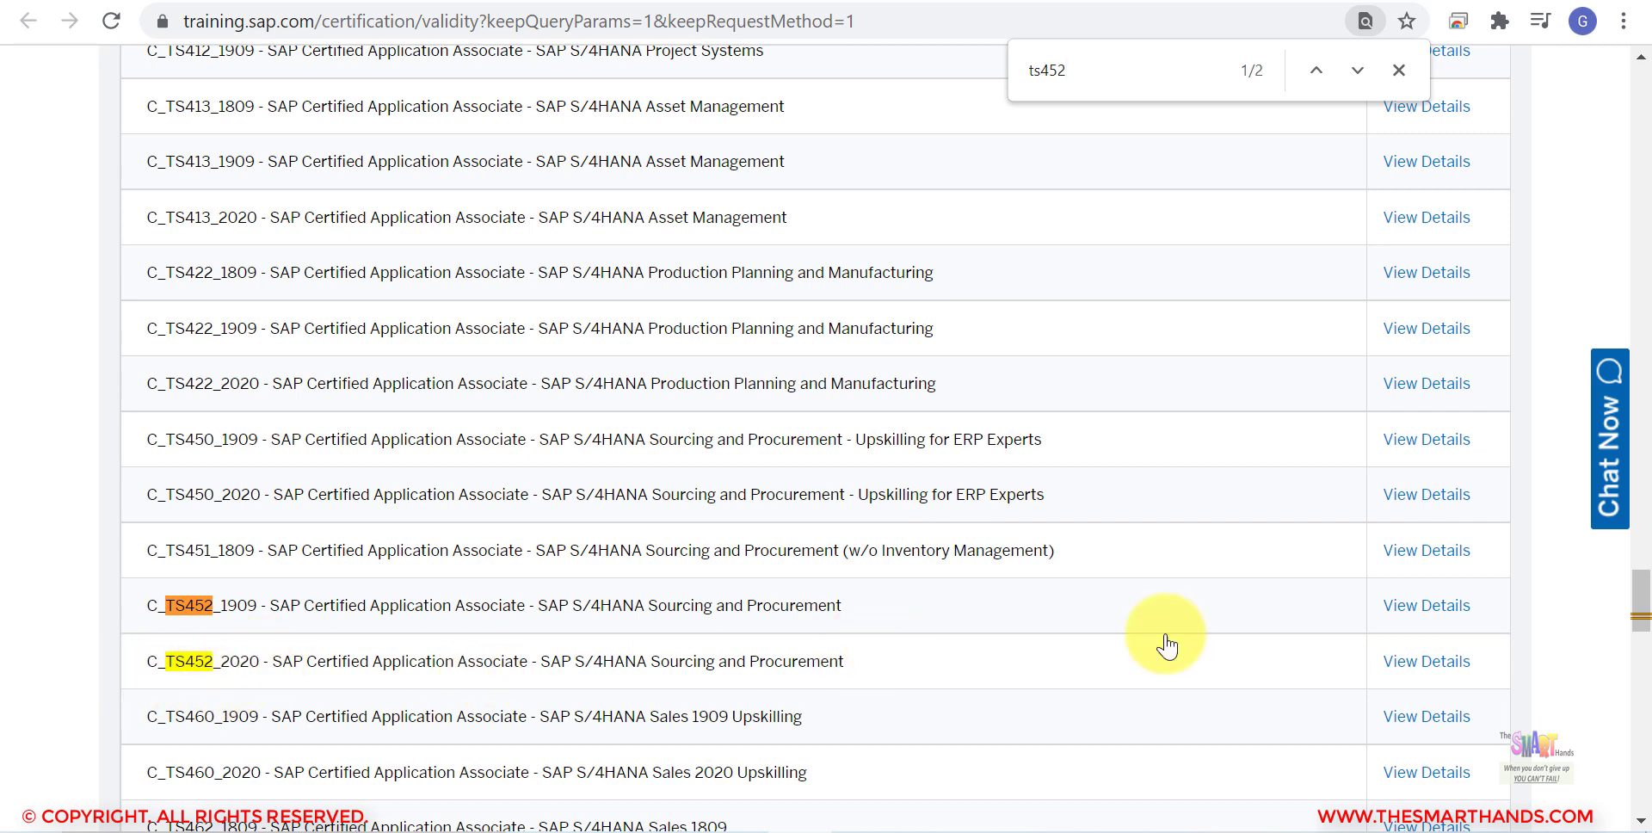
pyautogui.click(1434, 663)
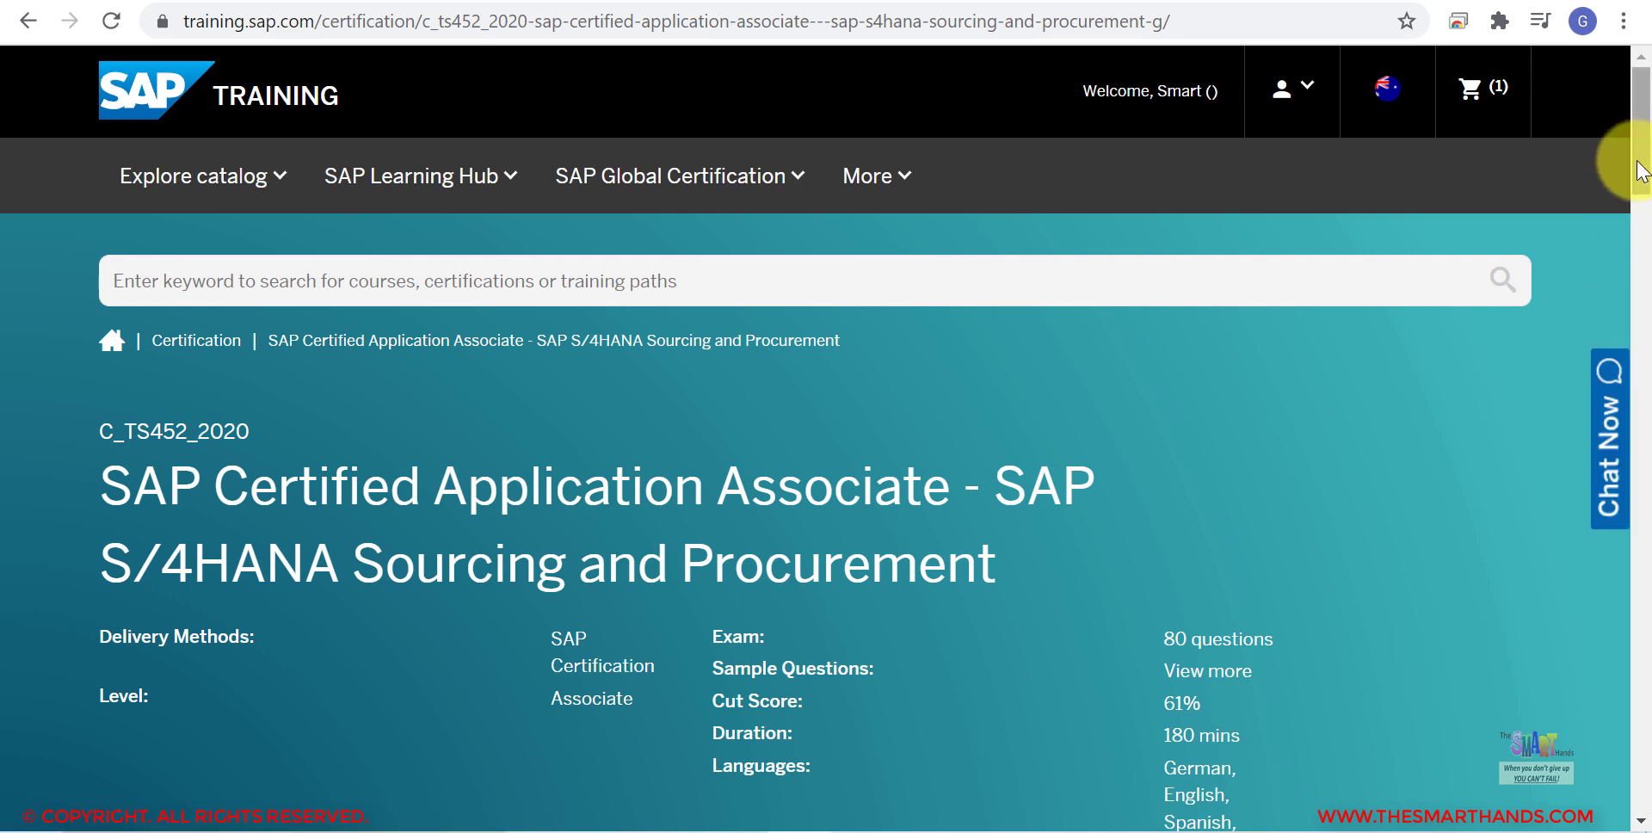
# Browse the C_TS452_2020 exam topics and expand Enterprise Structure and Master Data.
pyautogui.scroll(-1, 1623, 162)
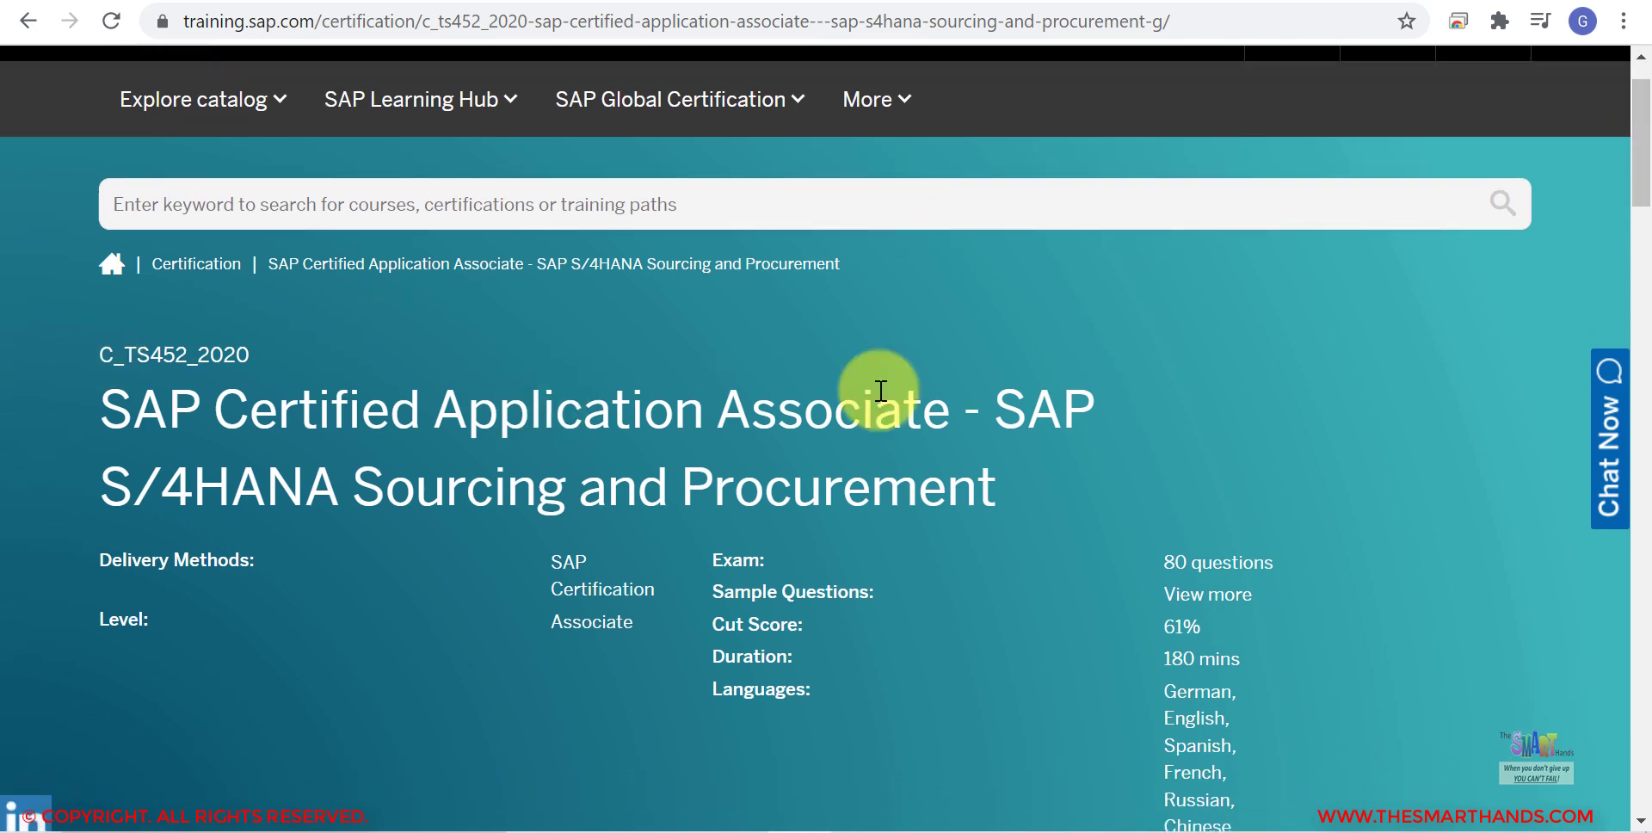
pyautogui.scroll(-1, 1643, 222)
pyautogui.moveTo(1645, 226); pyautogui.dragTo(1646, 413)
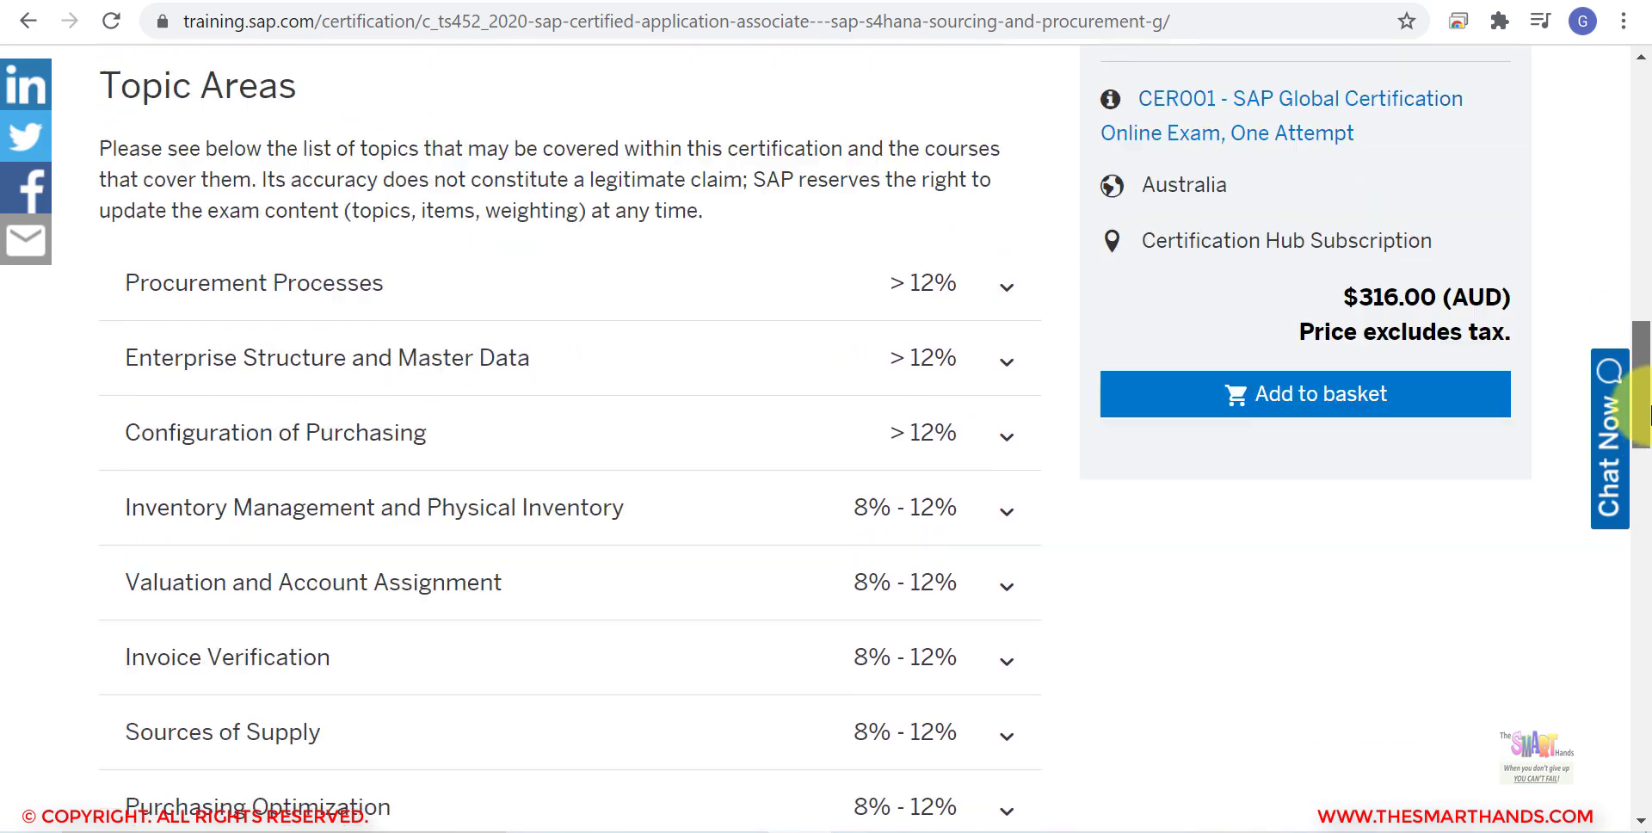
pyautogui.click(407, 299)
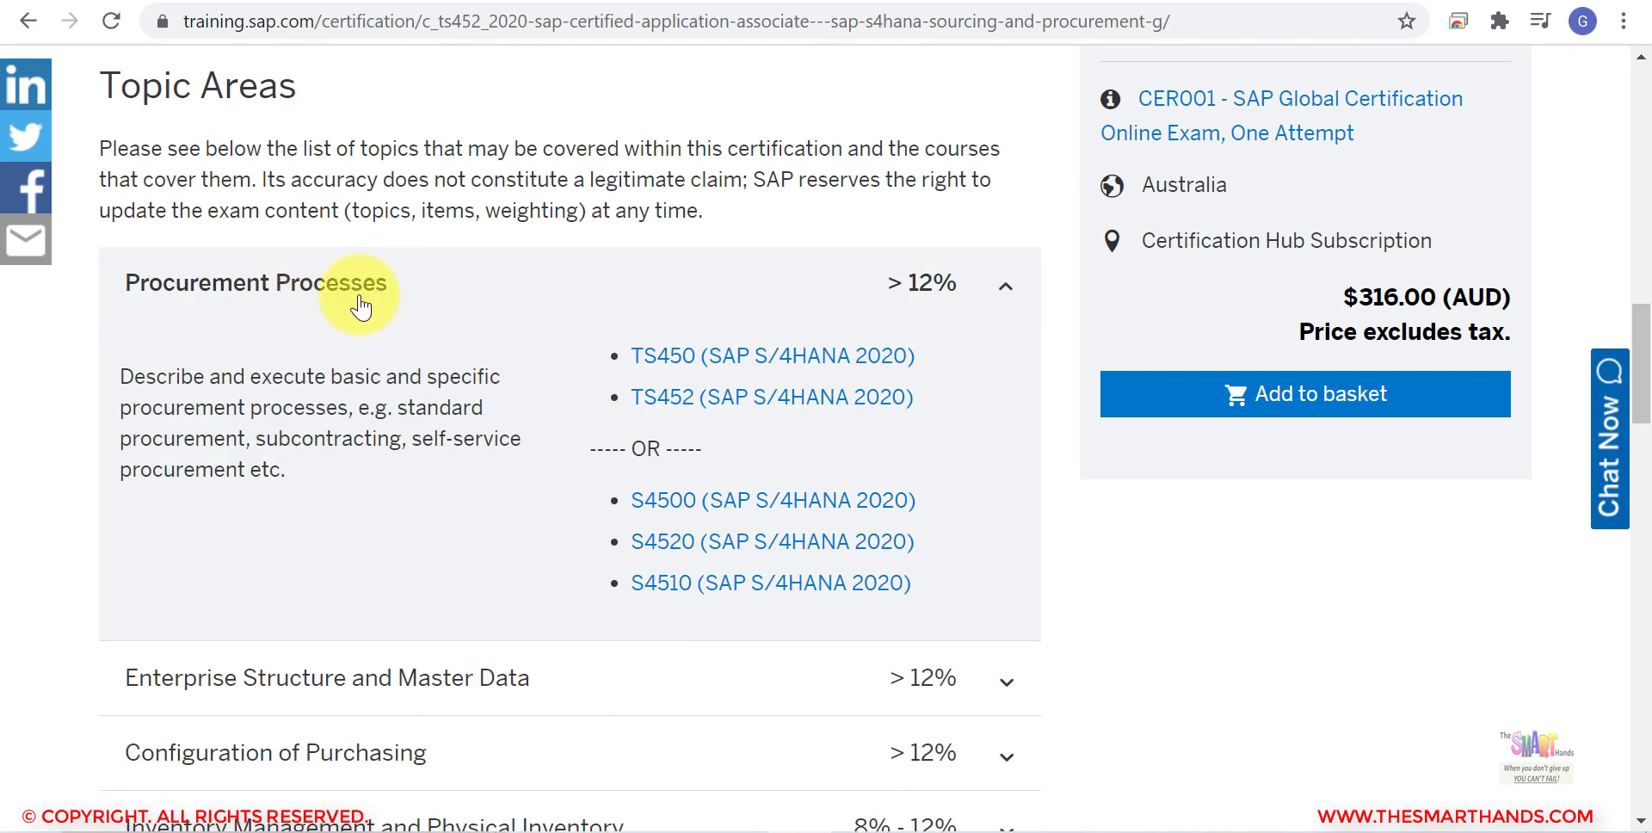
pyautogui.click(359, 297)
pyautogui.click(453, 364)
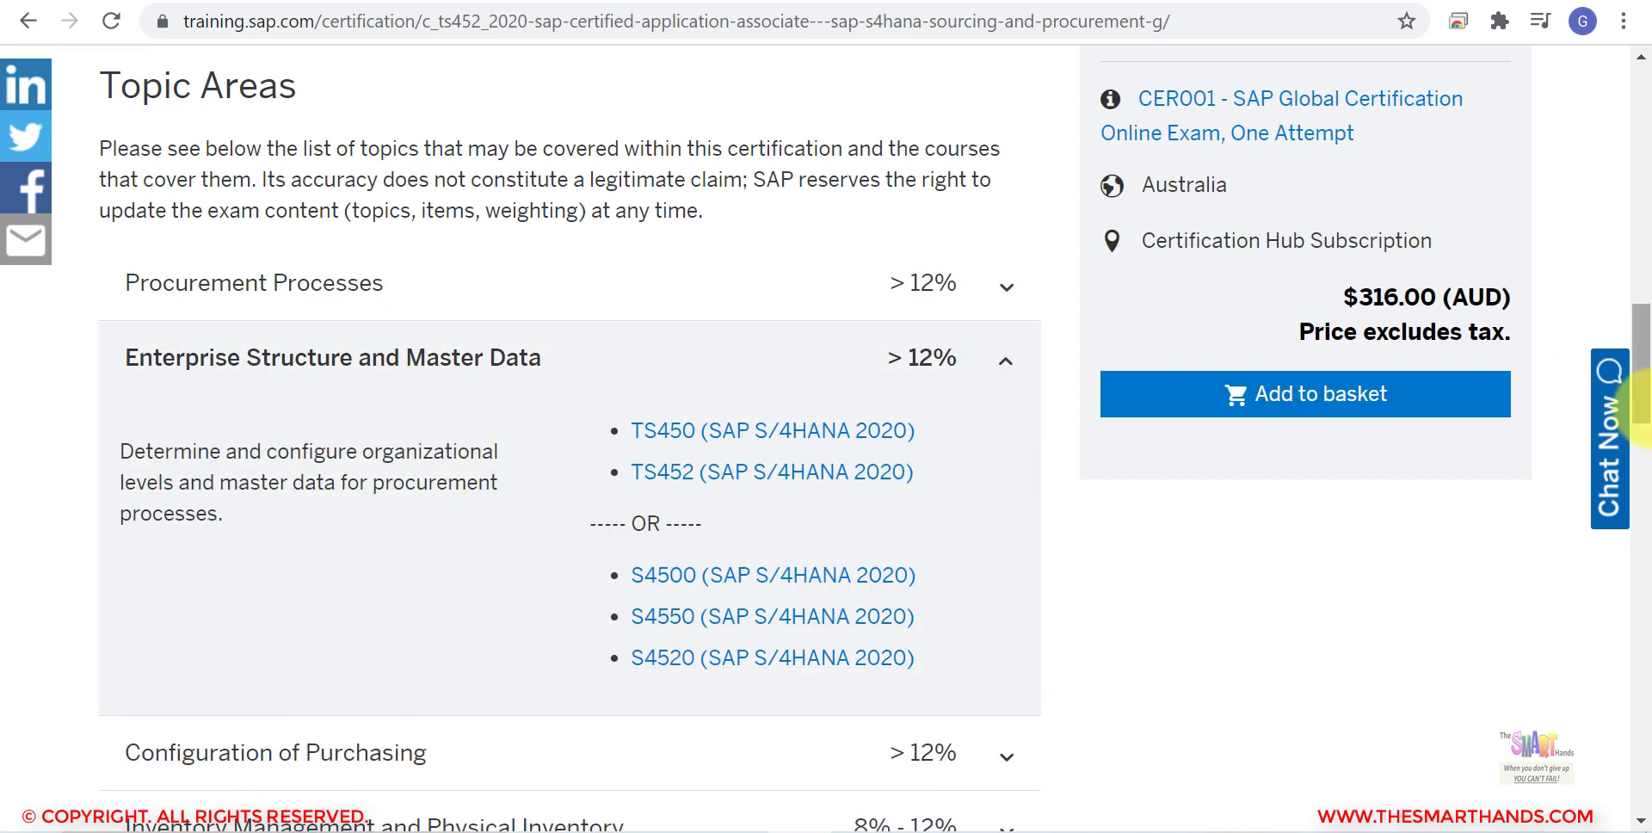
# Expand Configuration of Purchasing and Valuation and Account Assignment, then return to the subscription sidebar.
pyautogui.scroll(-5, 1648, 411)
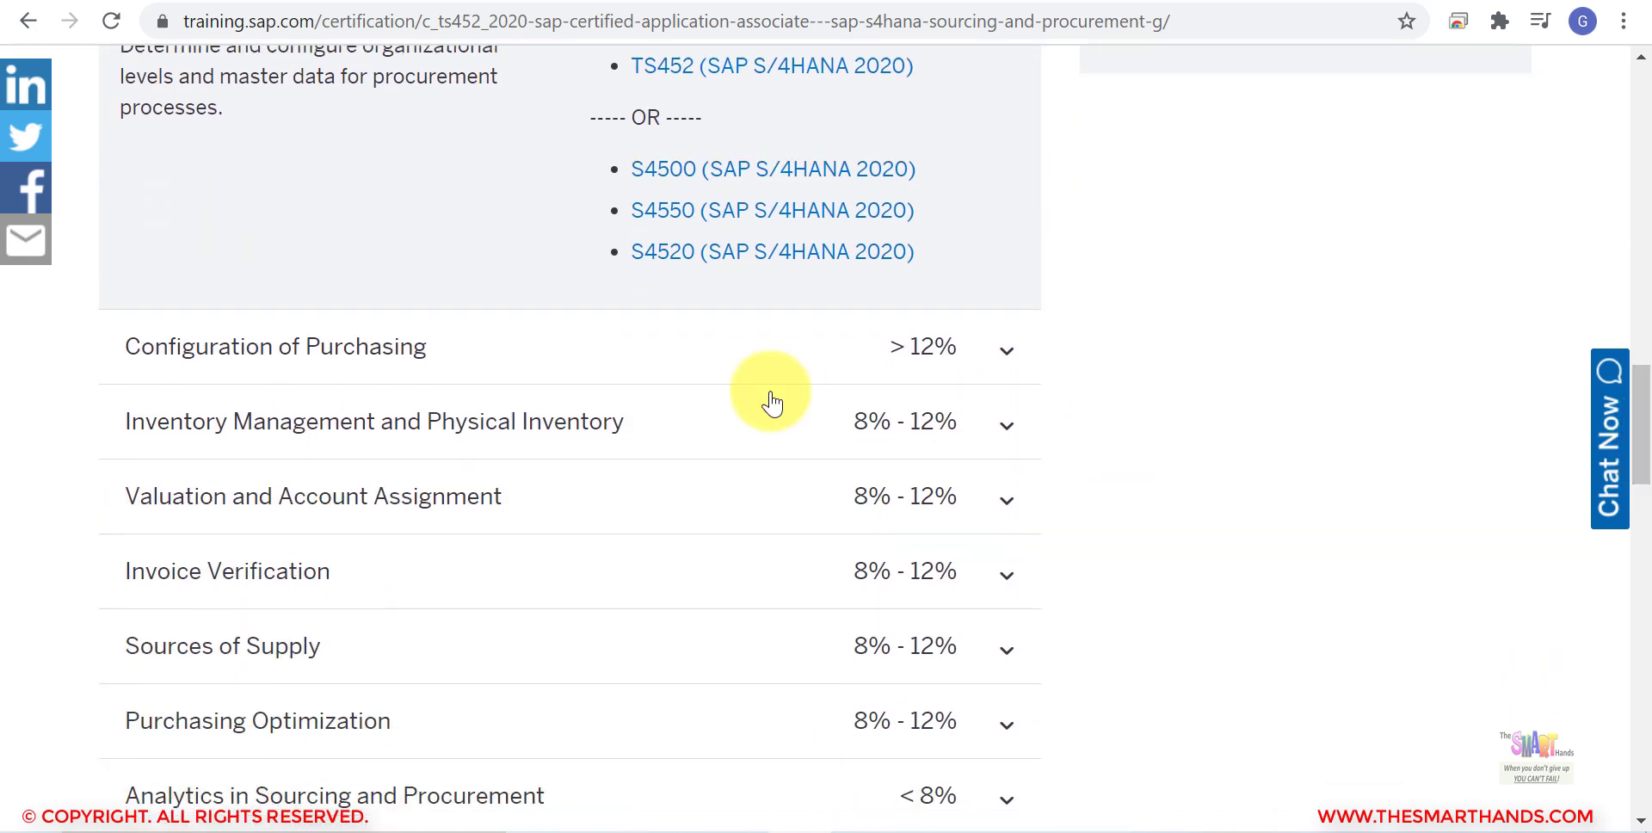
pyautogui.click(660, 369)
pyautogui.scroll(-4, 1644, 448)
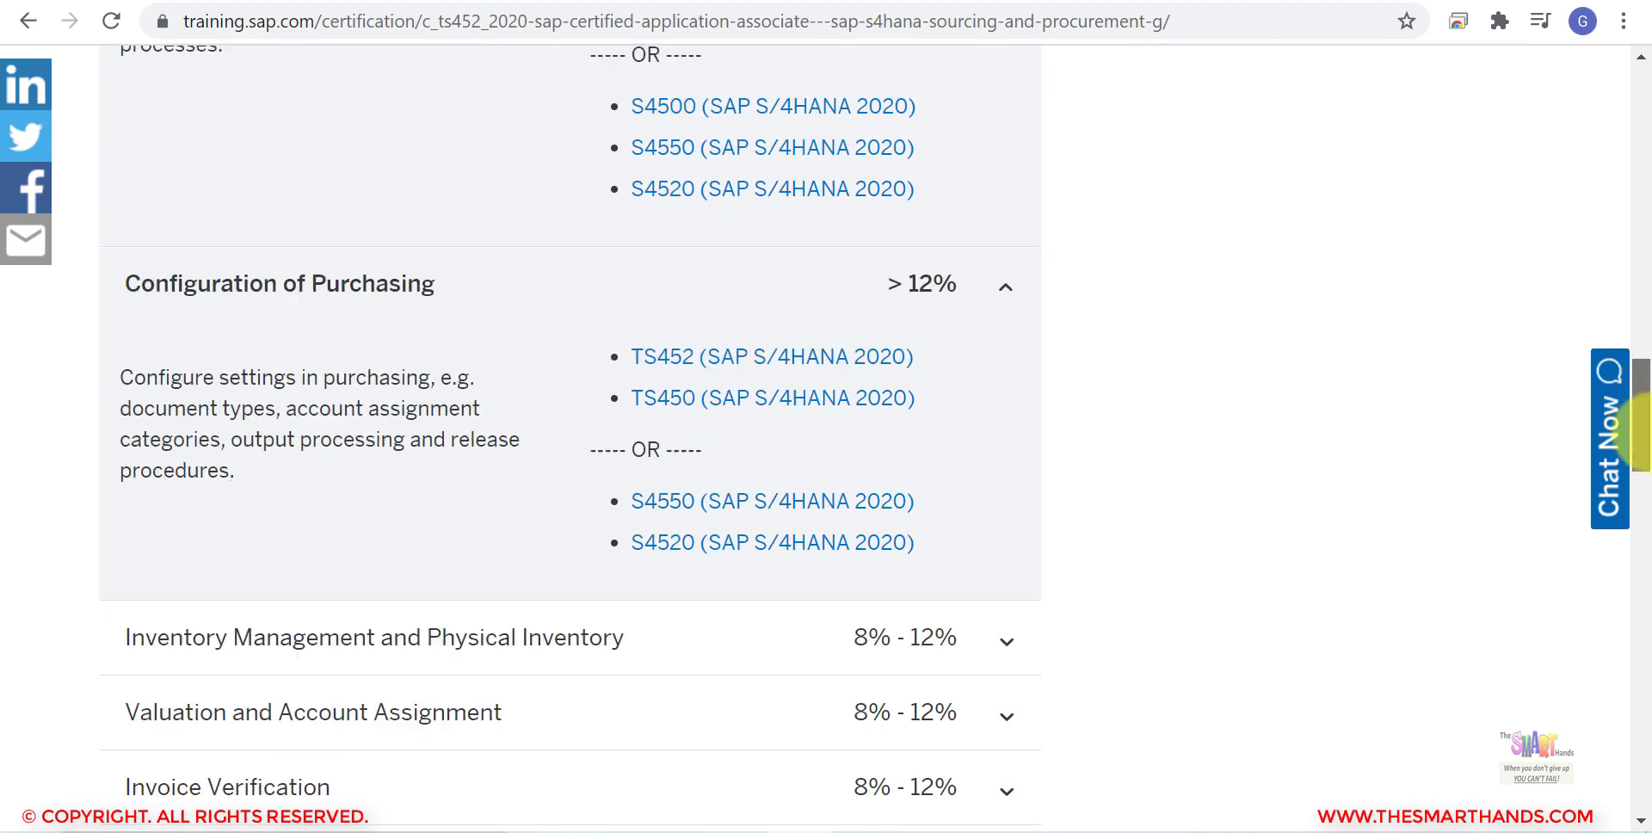
pyautogui.scroll(-2, 1647, 463)
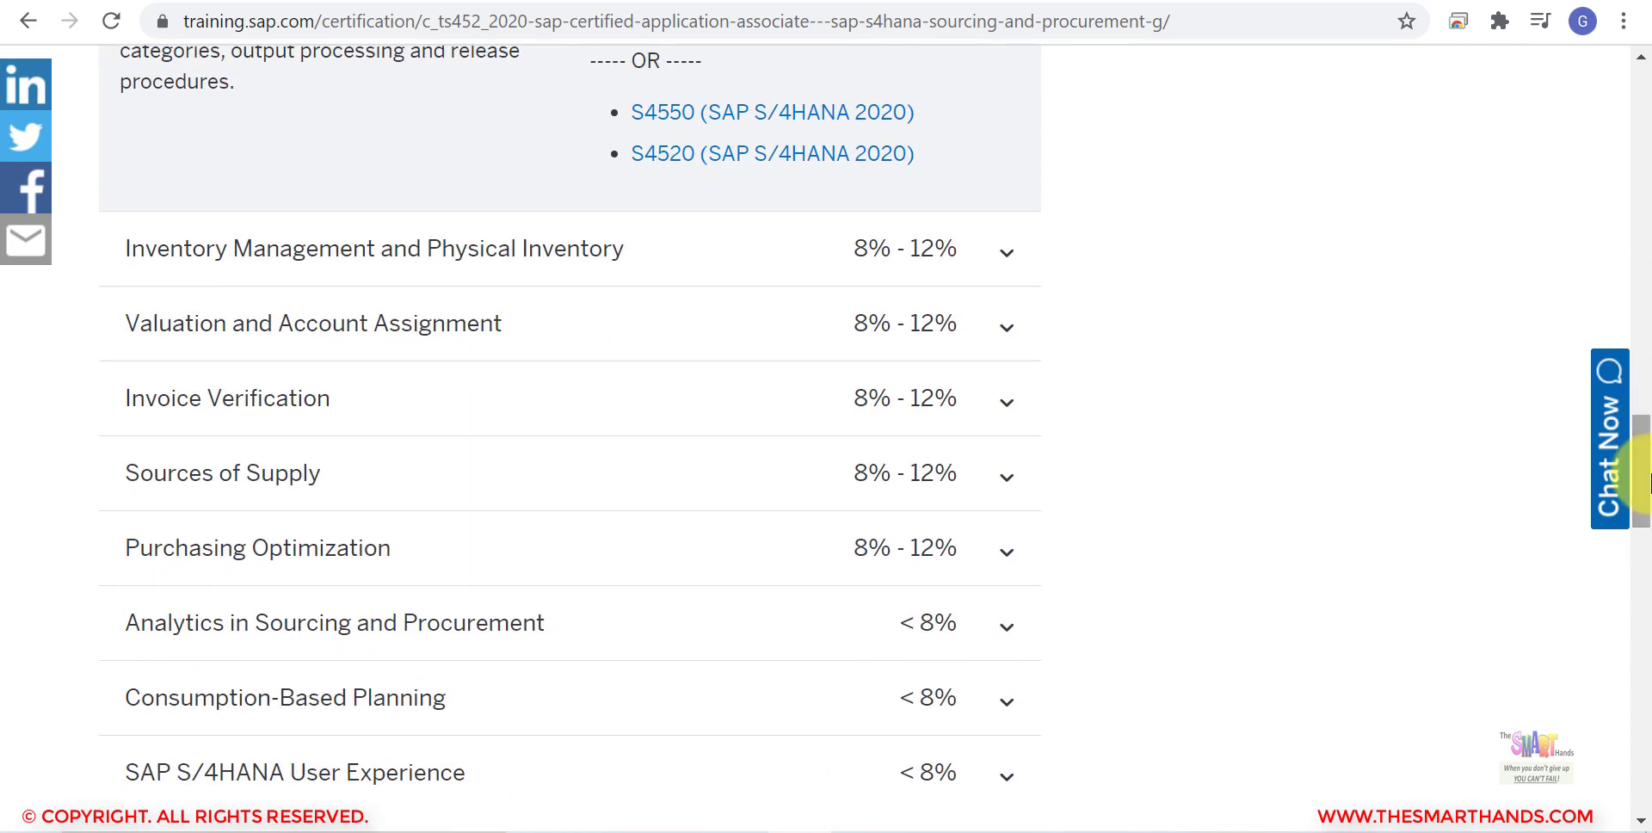
pyautogui.click(634, 339)
pyautogui.scroll(15, 1645, 508)
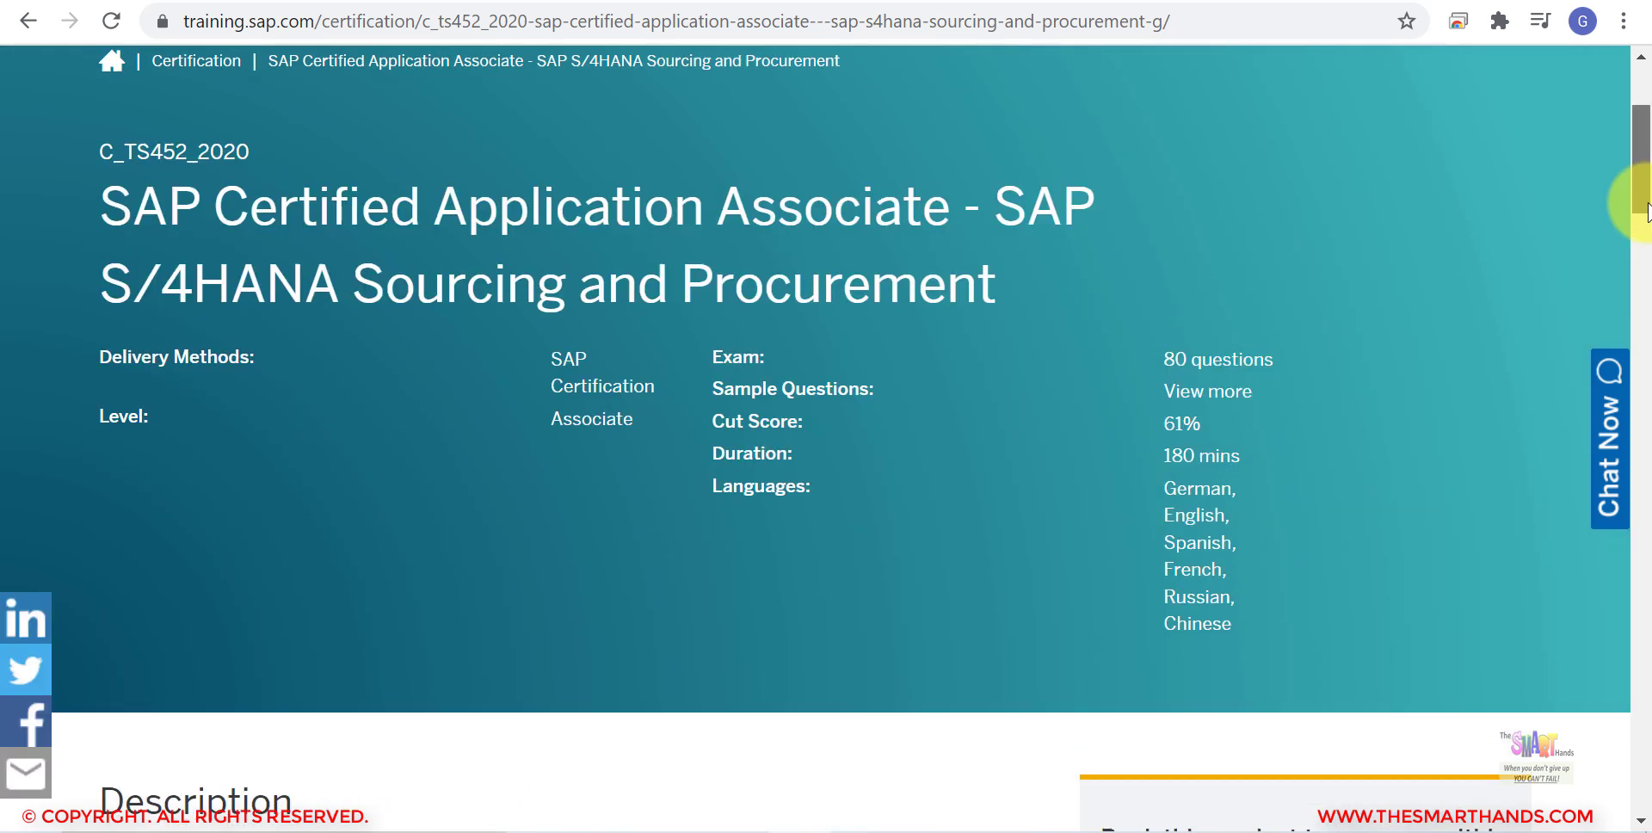
pyautogui.moveTo(1645, 206); pyautogui.dragTo(1642, 293)
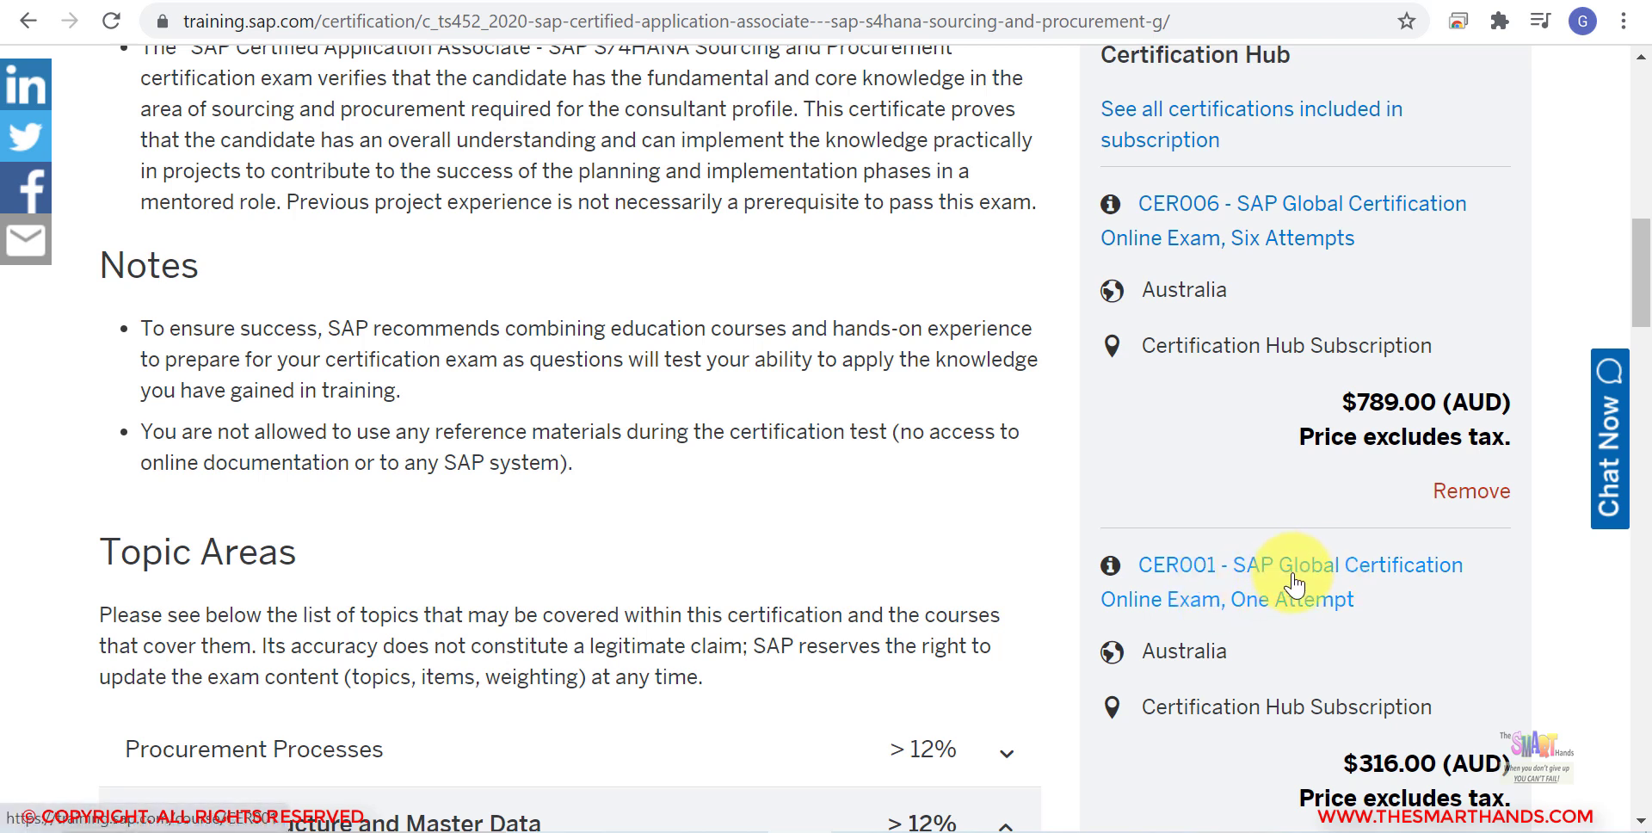
# Open the CER006 Six Attempts subscription page ($789.00 AUD) from the Certification Hub sidebar.
pyautogui.click(1192, 209)
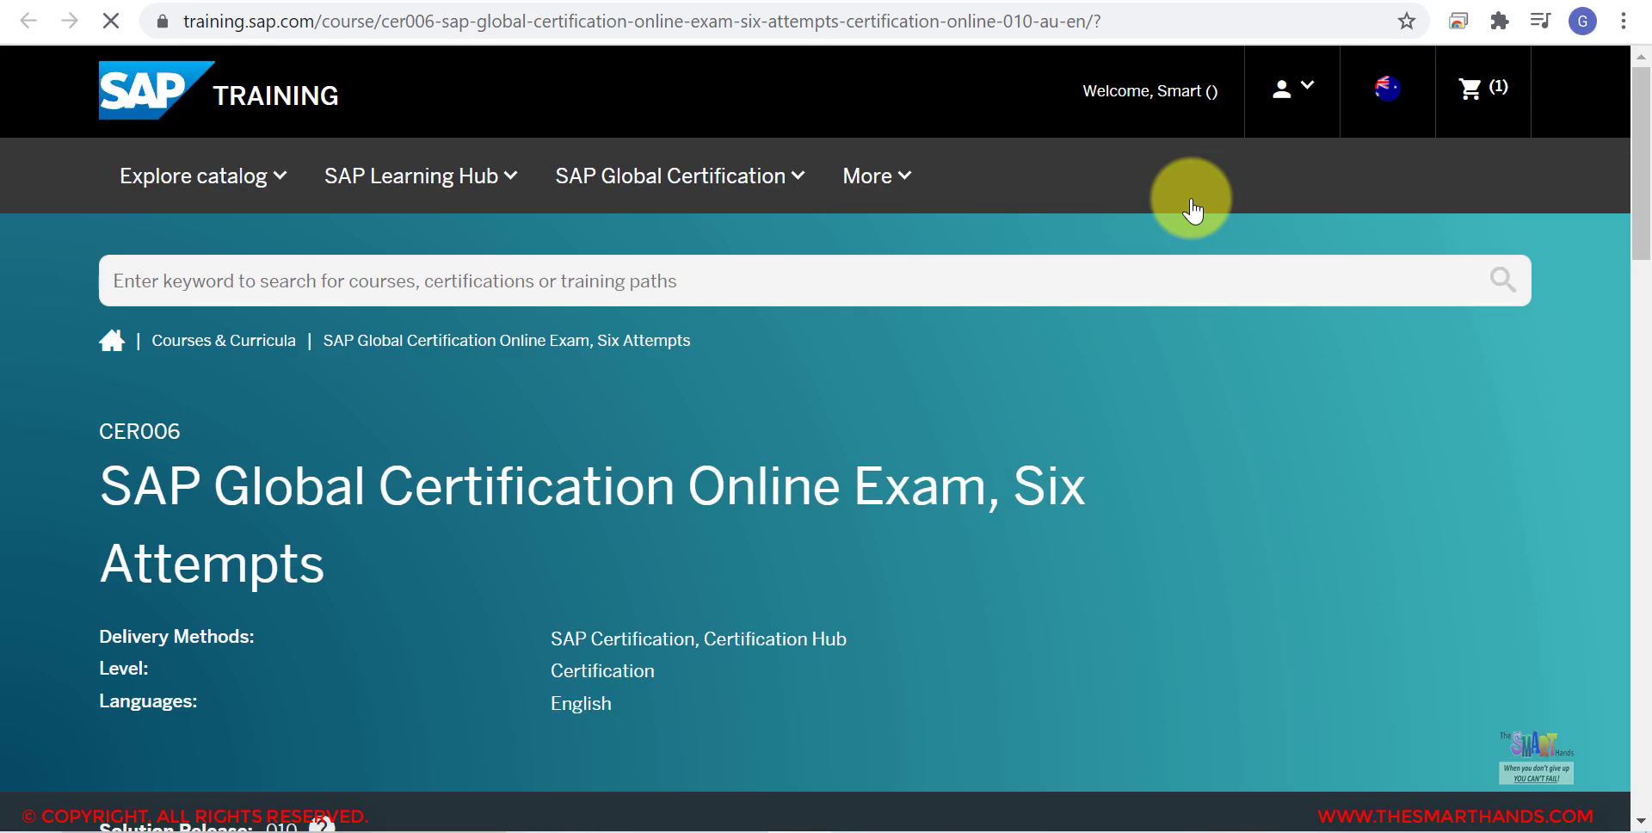
pyautogui.moveTo(1647, 185); pyautogui.dragTo(1611, 167)
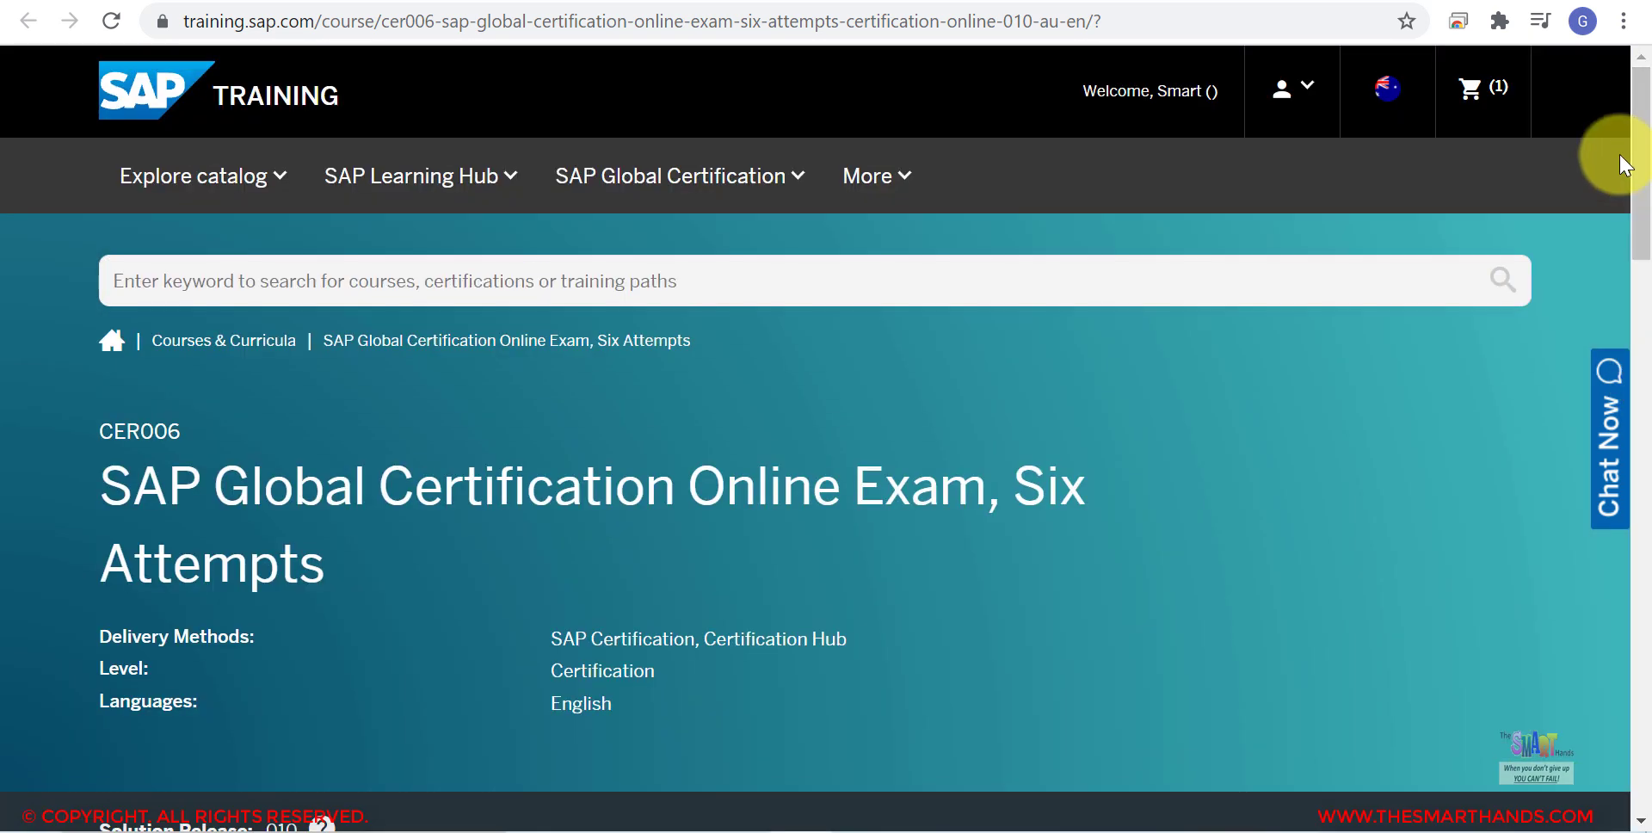
# Take the basketed CER006 exam ($789.00 AUD) through to the Booking request checkout page.
pyautogui.click(1490, 102)
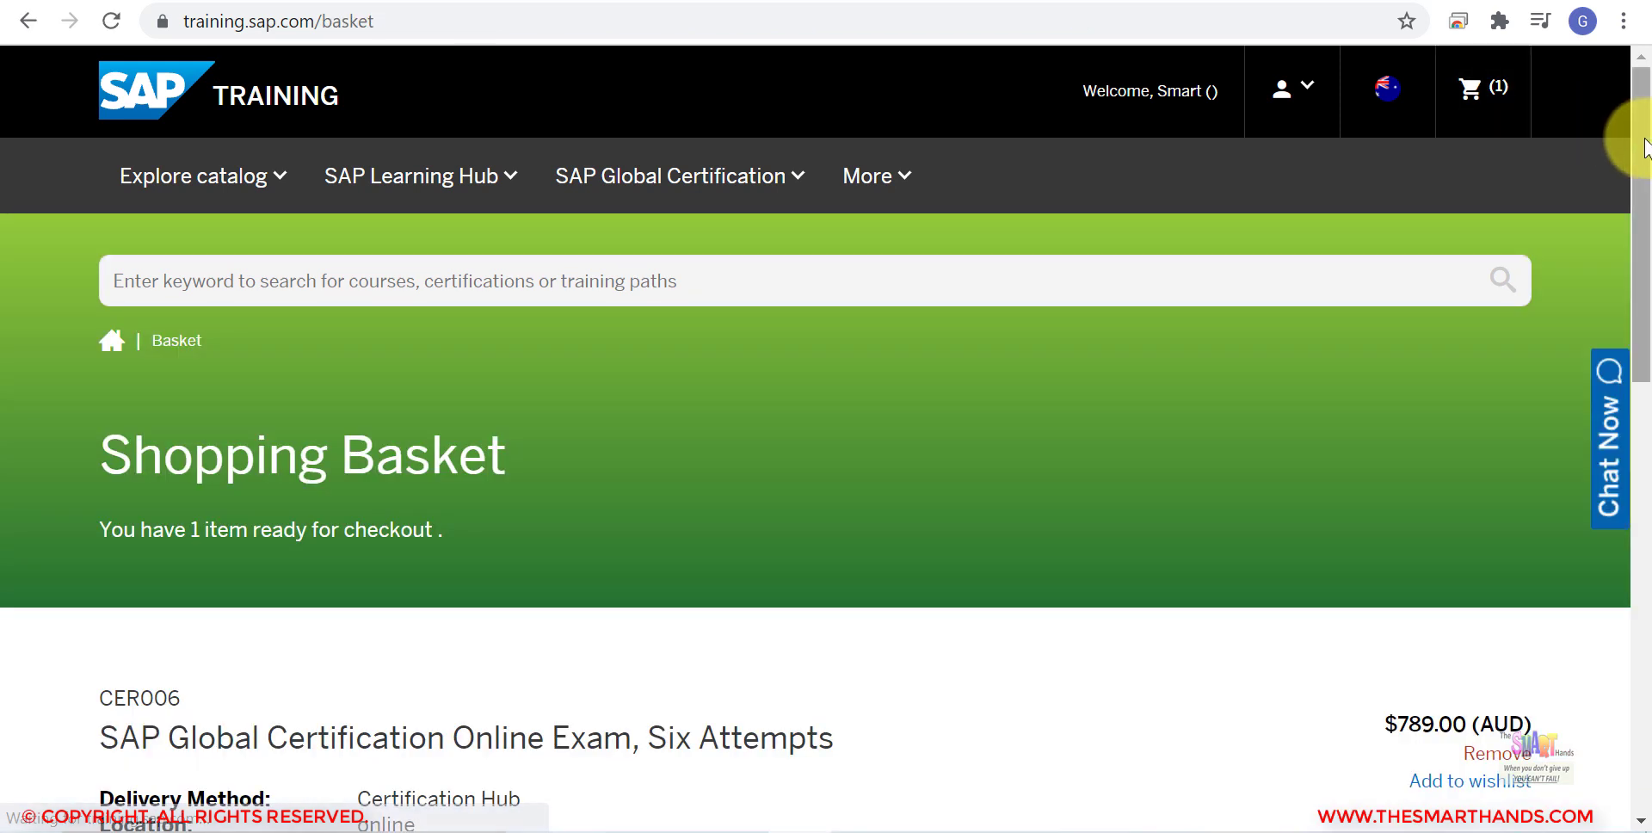
pyautogui.moveTo(1640, 121); pyautogui.dragTo(1647, 362)
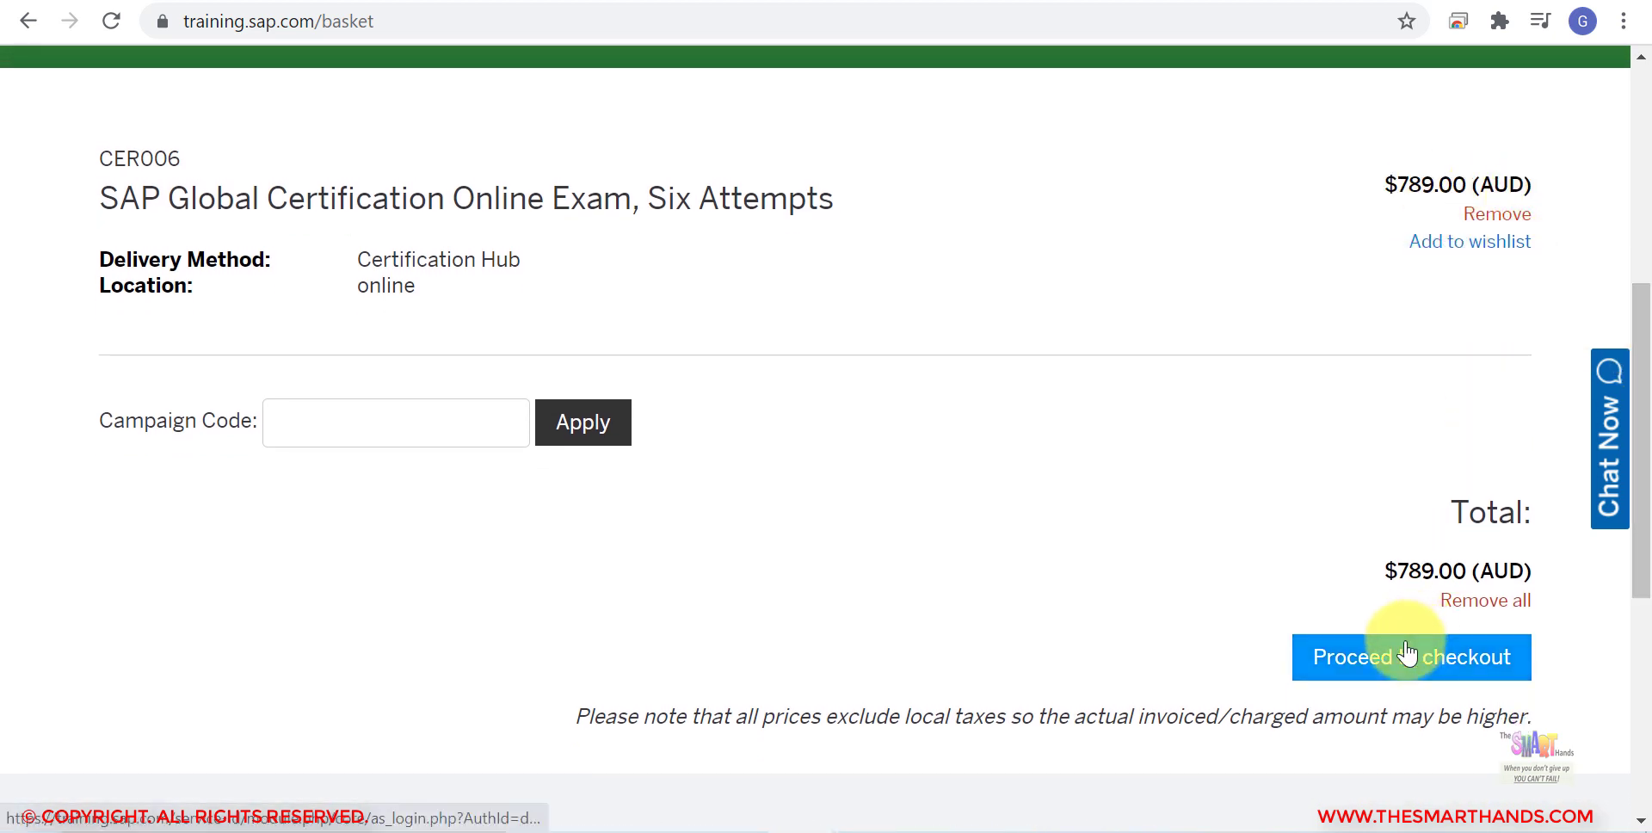
pyautogui.click(1387, 660)
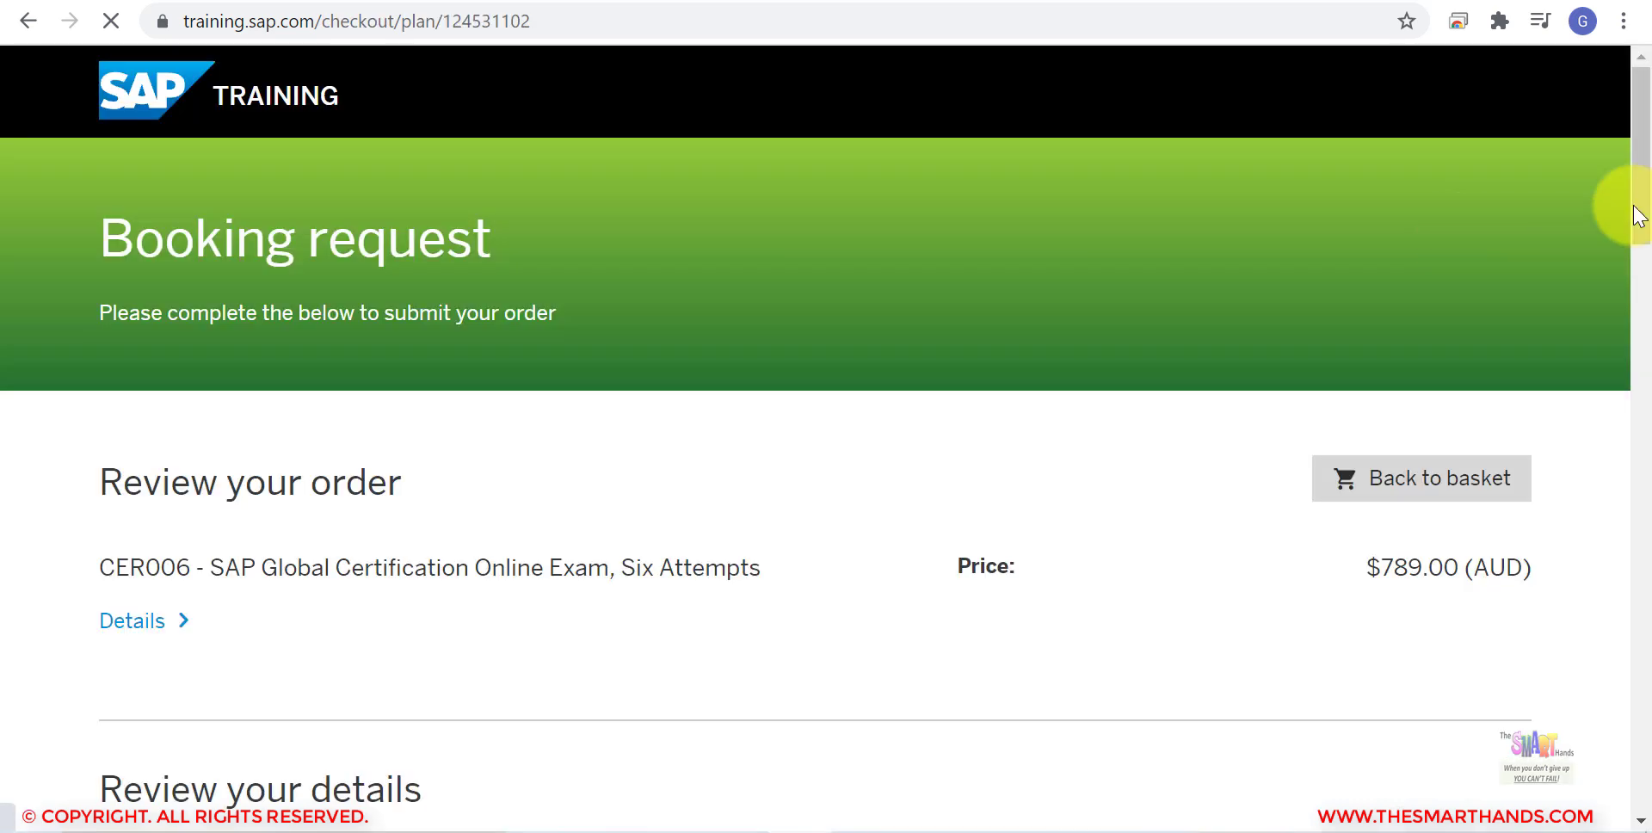
pyautogui.moveTo(1639, 173); pyautogui.dragTo(1644, 377)
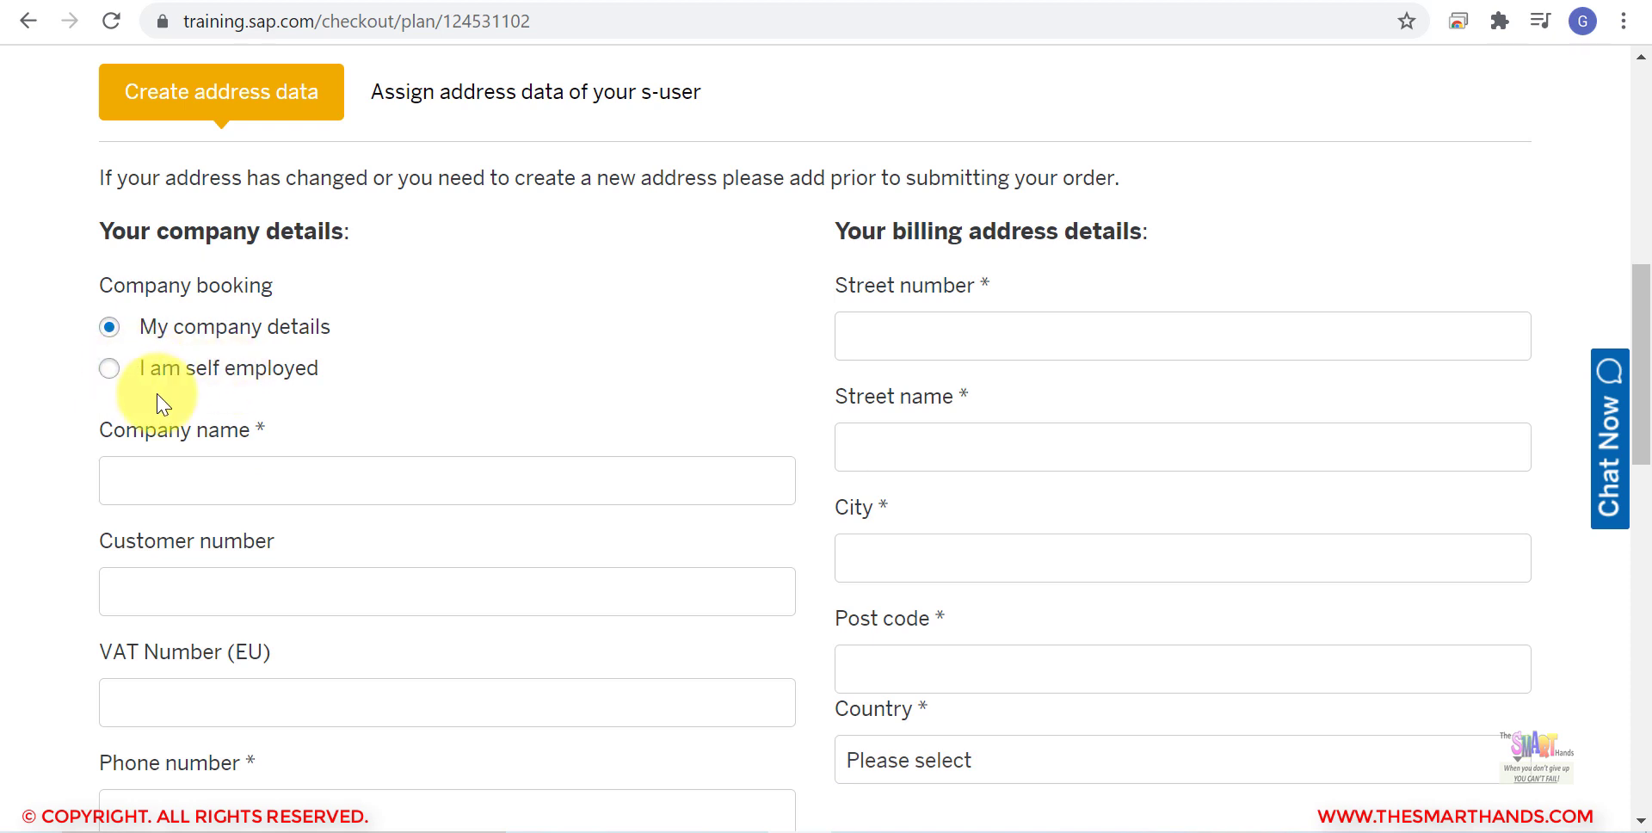
# Mark the booking request as self employed, then go back to the C_TS452_2020 certification page.
pyautogui.click(110, 368)
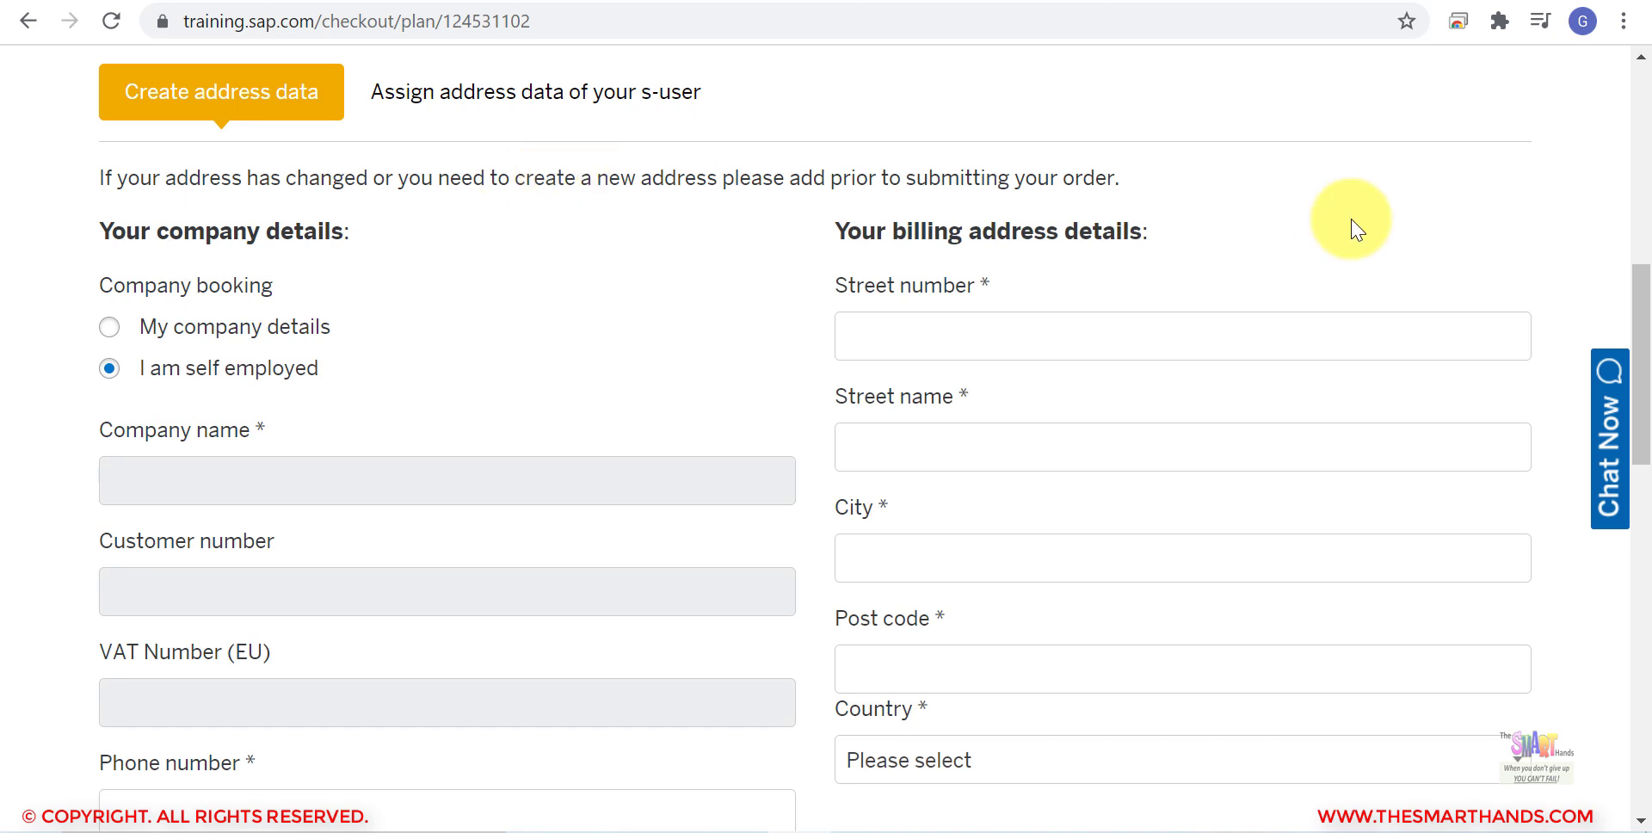
pyautogui.moveTo(1642, 318); pyautogui.dragTo(1645, 171)
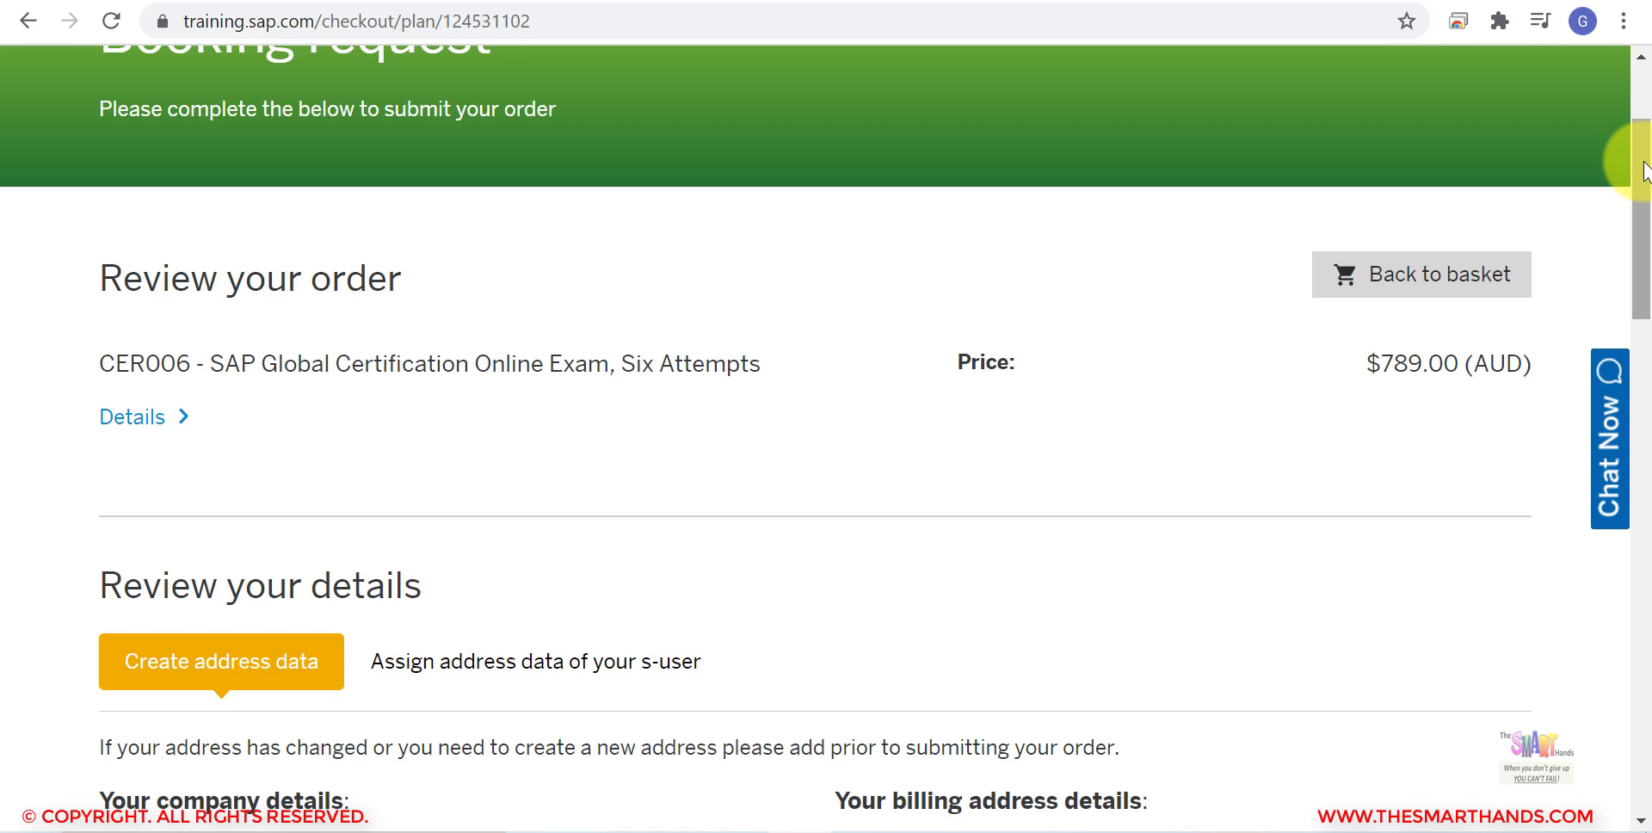
pyautogui.scroll(1, 1645, 168)
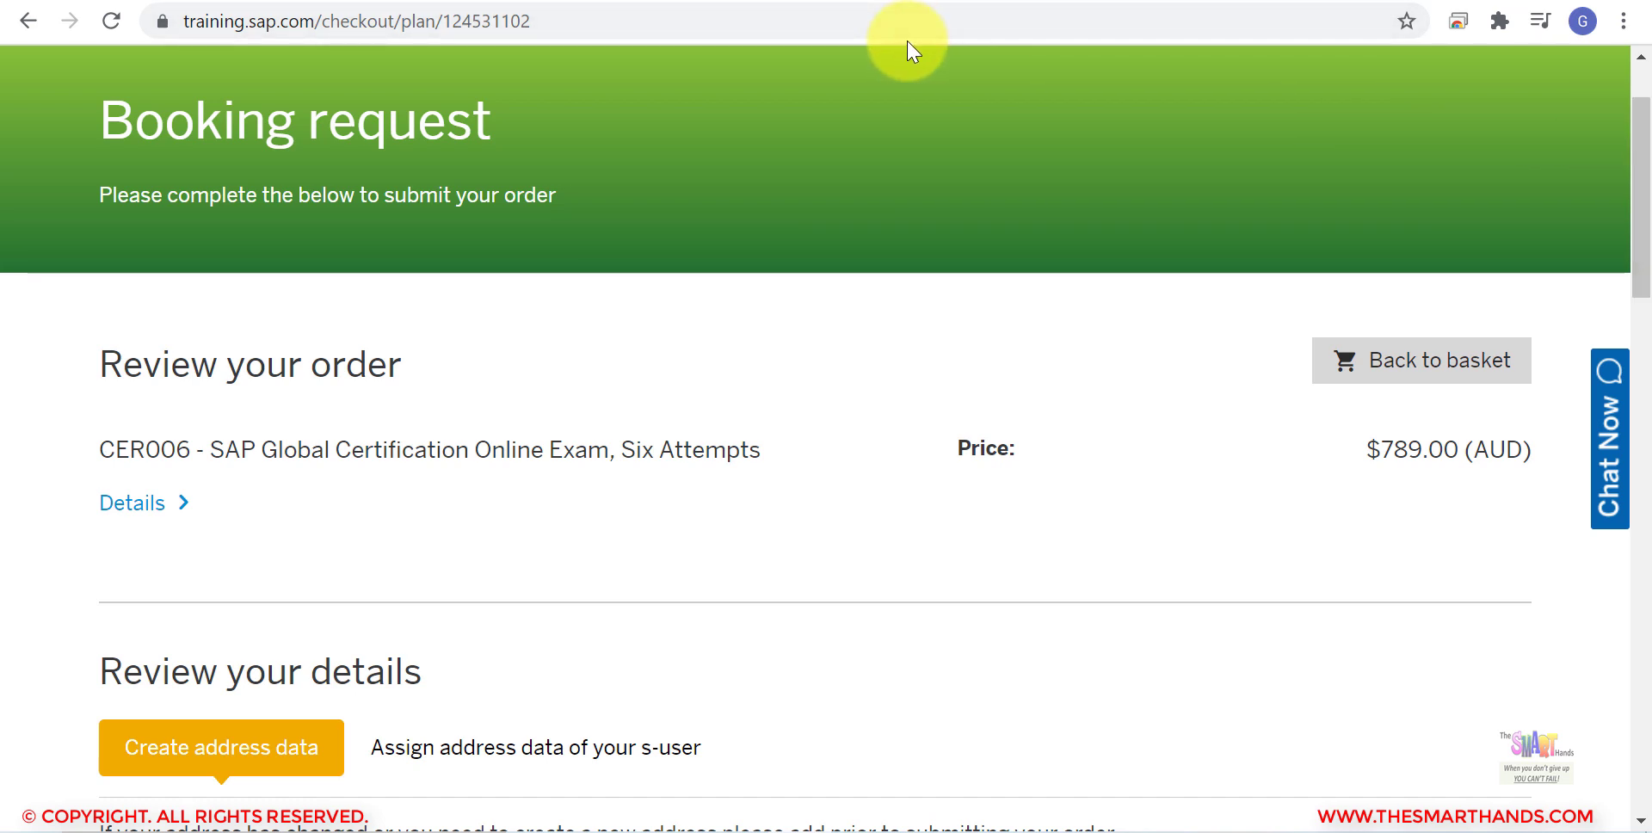
pyautogui.scroll(1, 1626, 94)
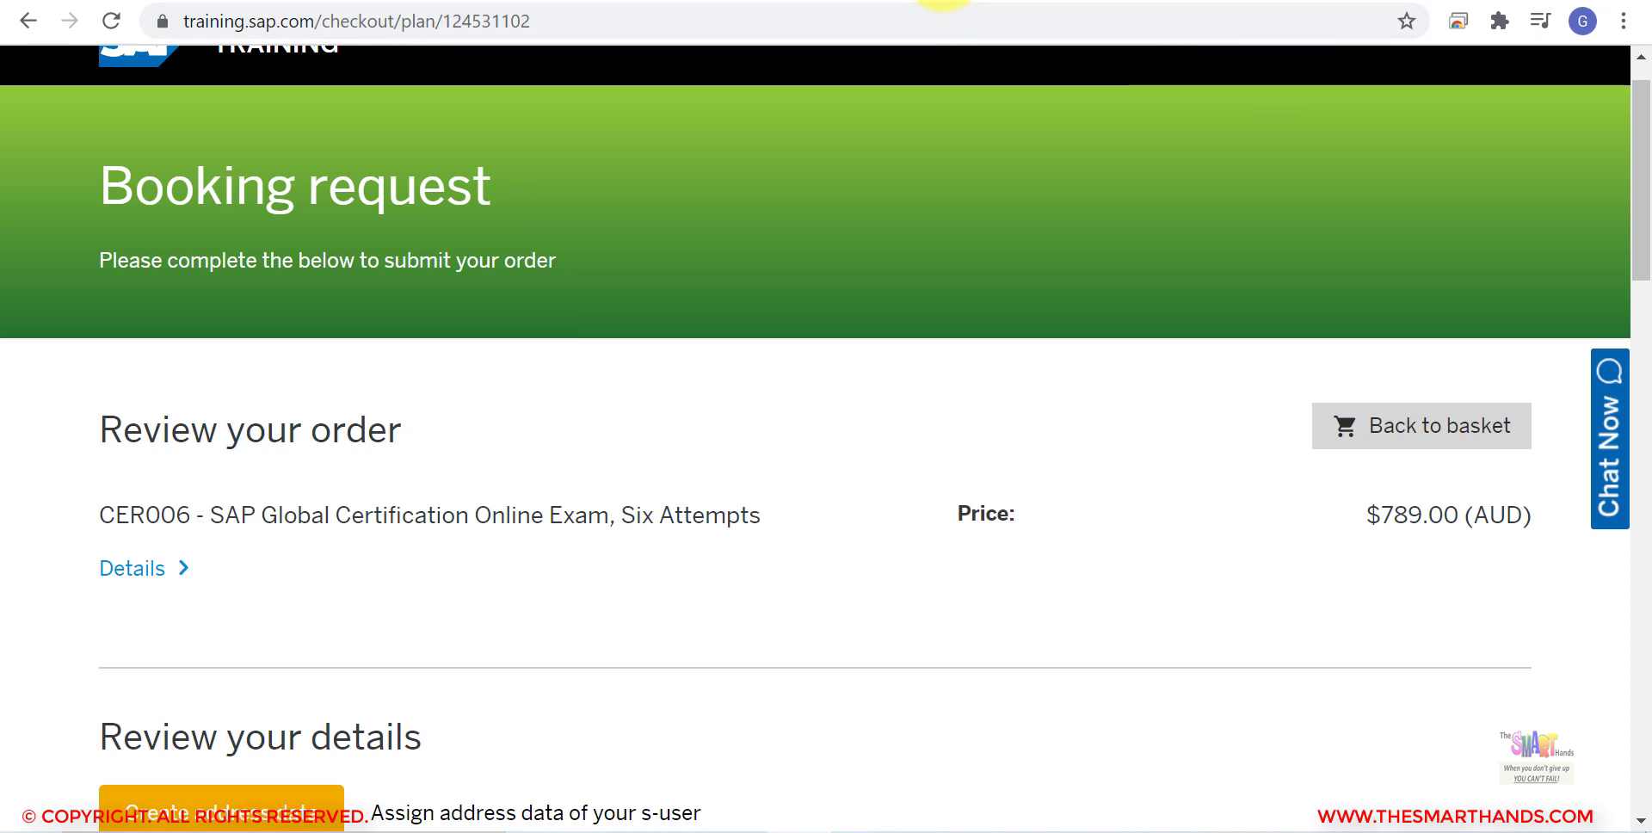
pyautogui.hotkey('alt', 'Left')
pyautogui.scroll(6, 1635, 189)
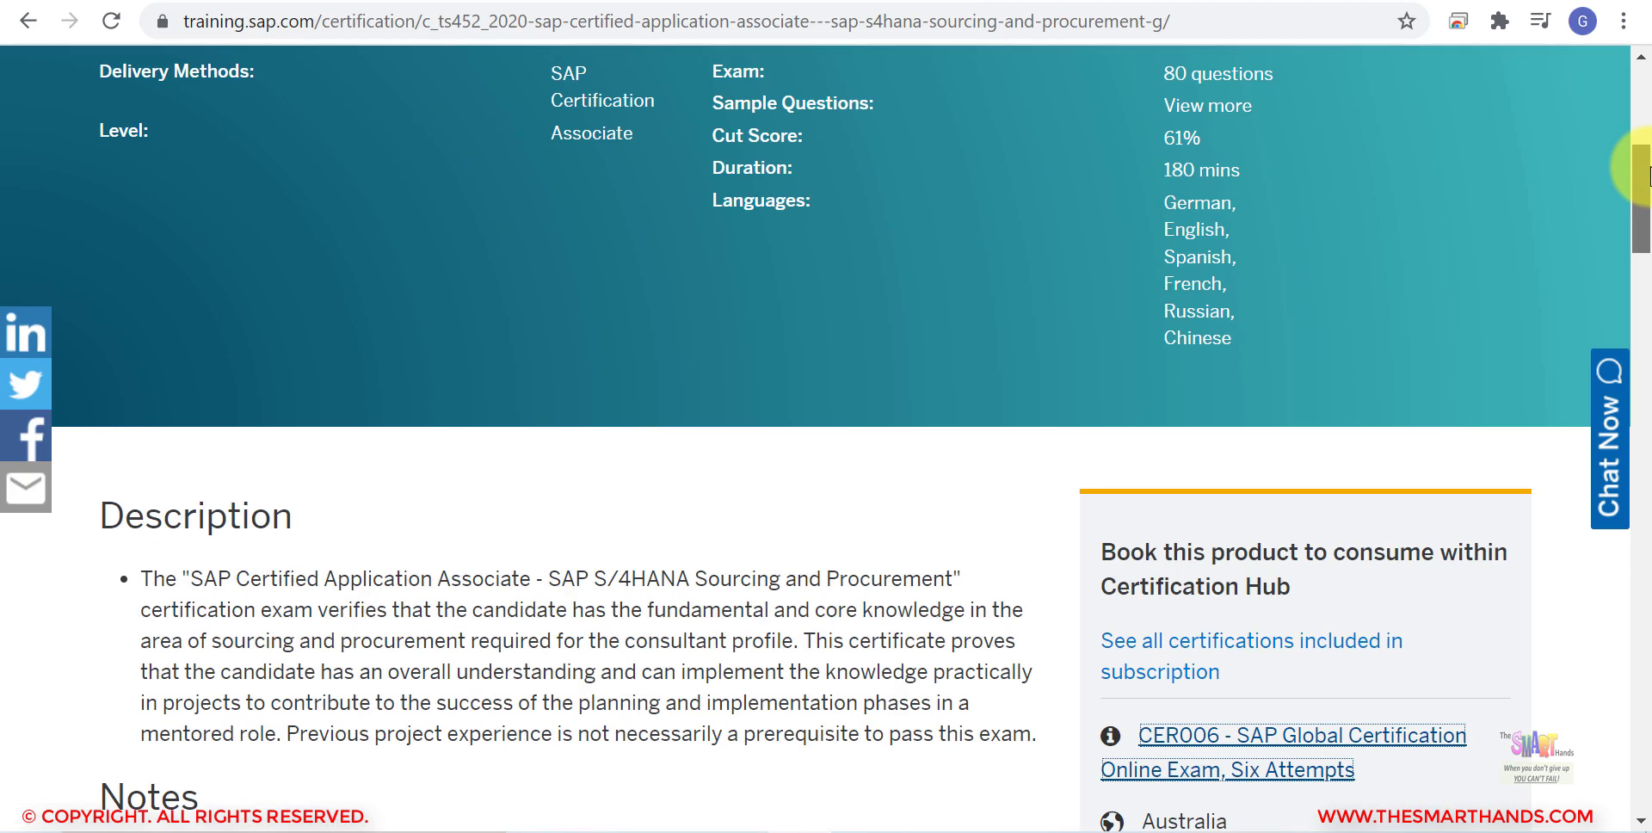
# Replace the page address with the search 'sap sd certification exam code'.
pyautogui.moveTo(1640, 168); pyautogui.dragTo(1639, 75)
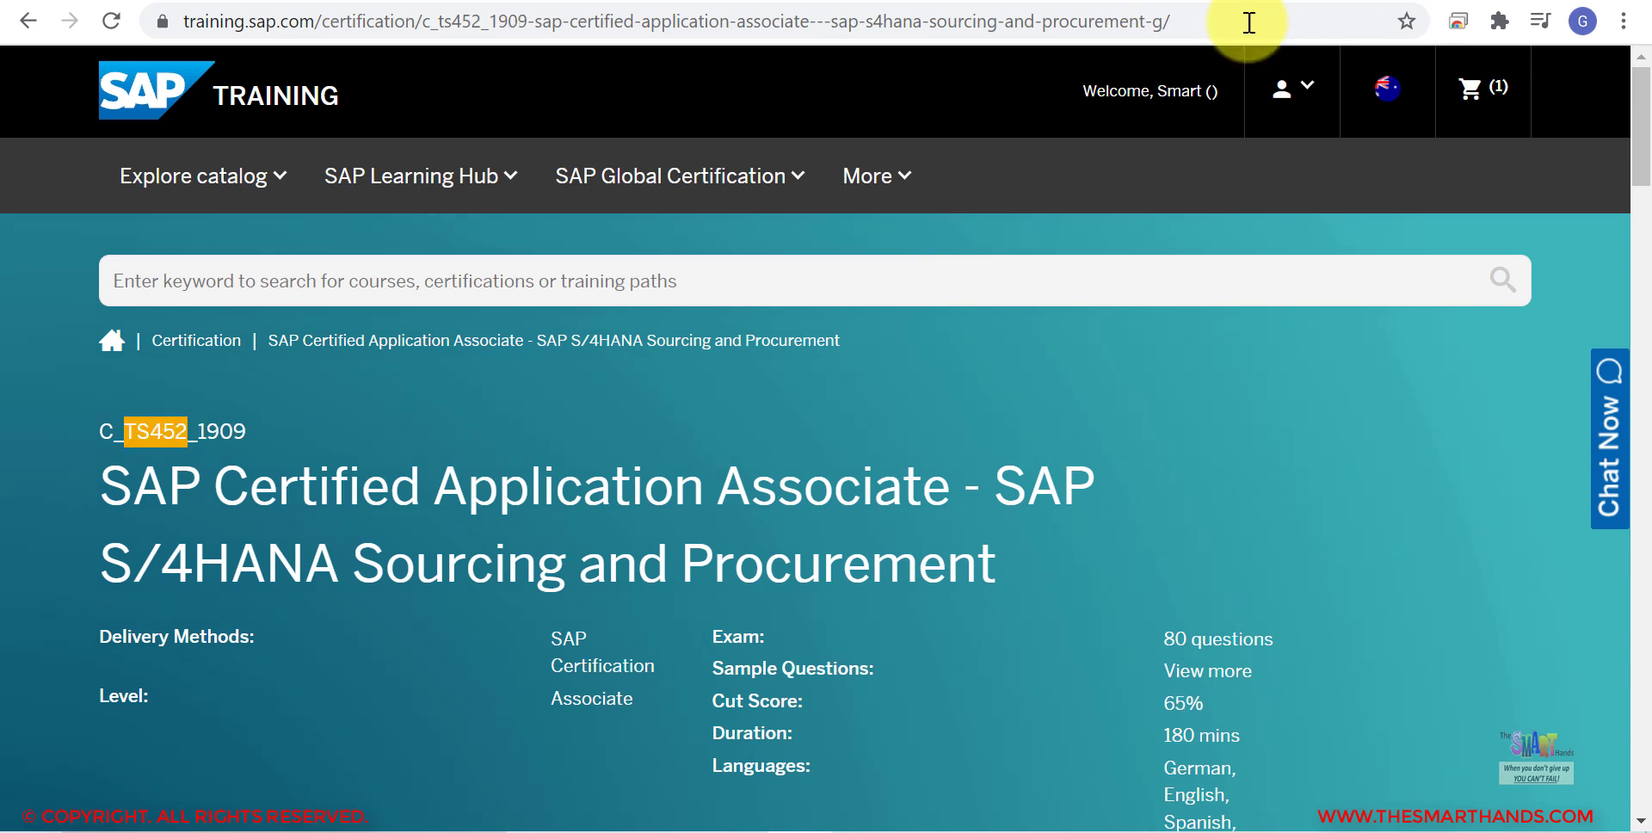
pyautogui.click(1223, 25)
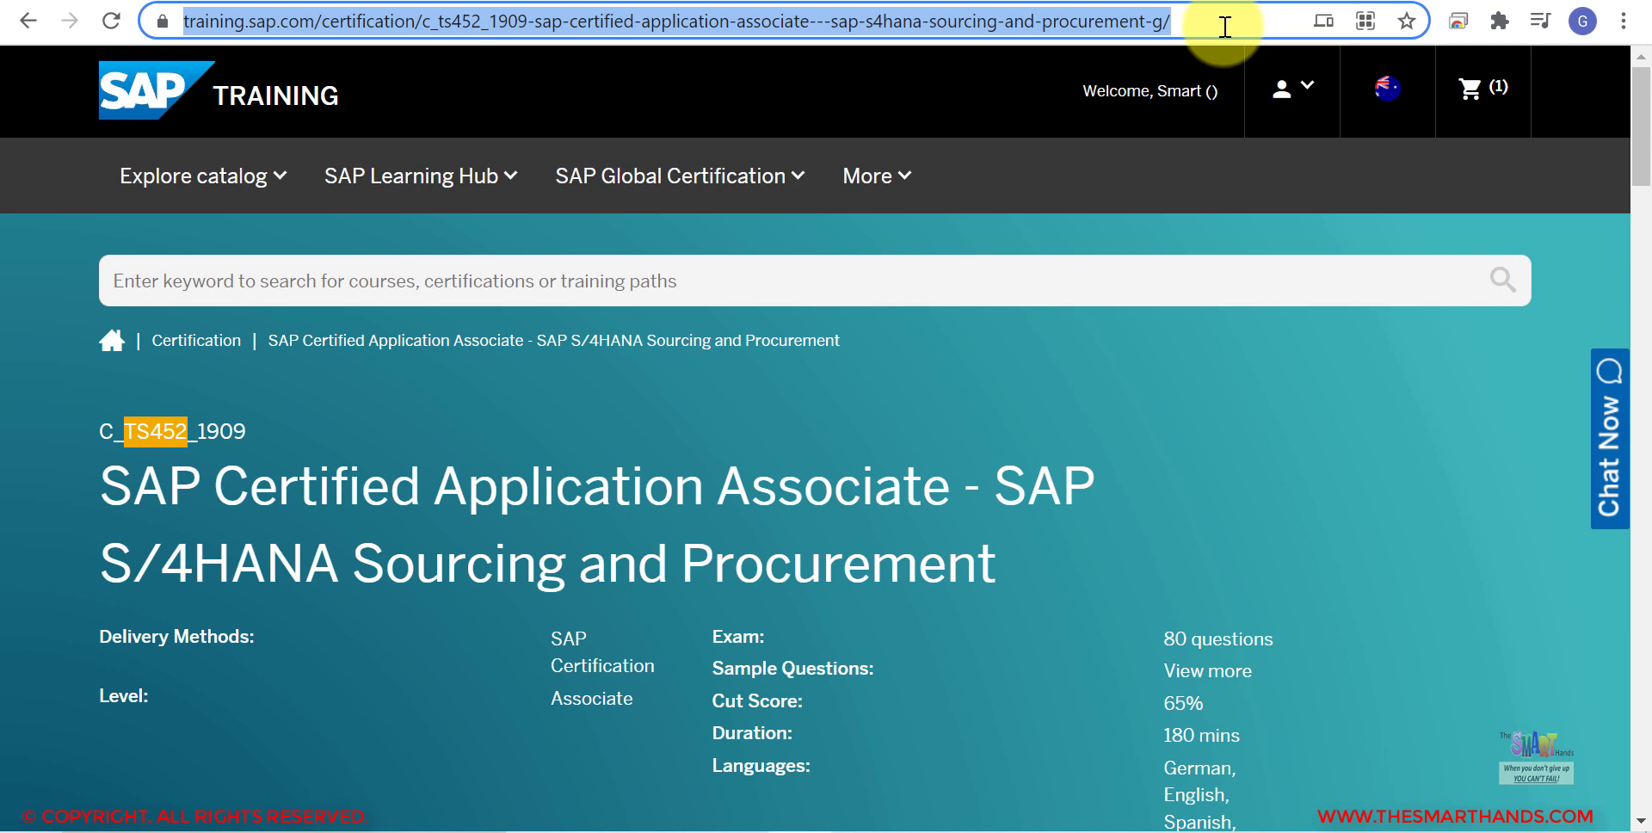
pyautogui.write('sap sd ')
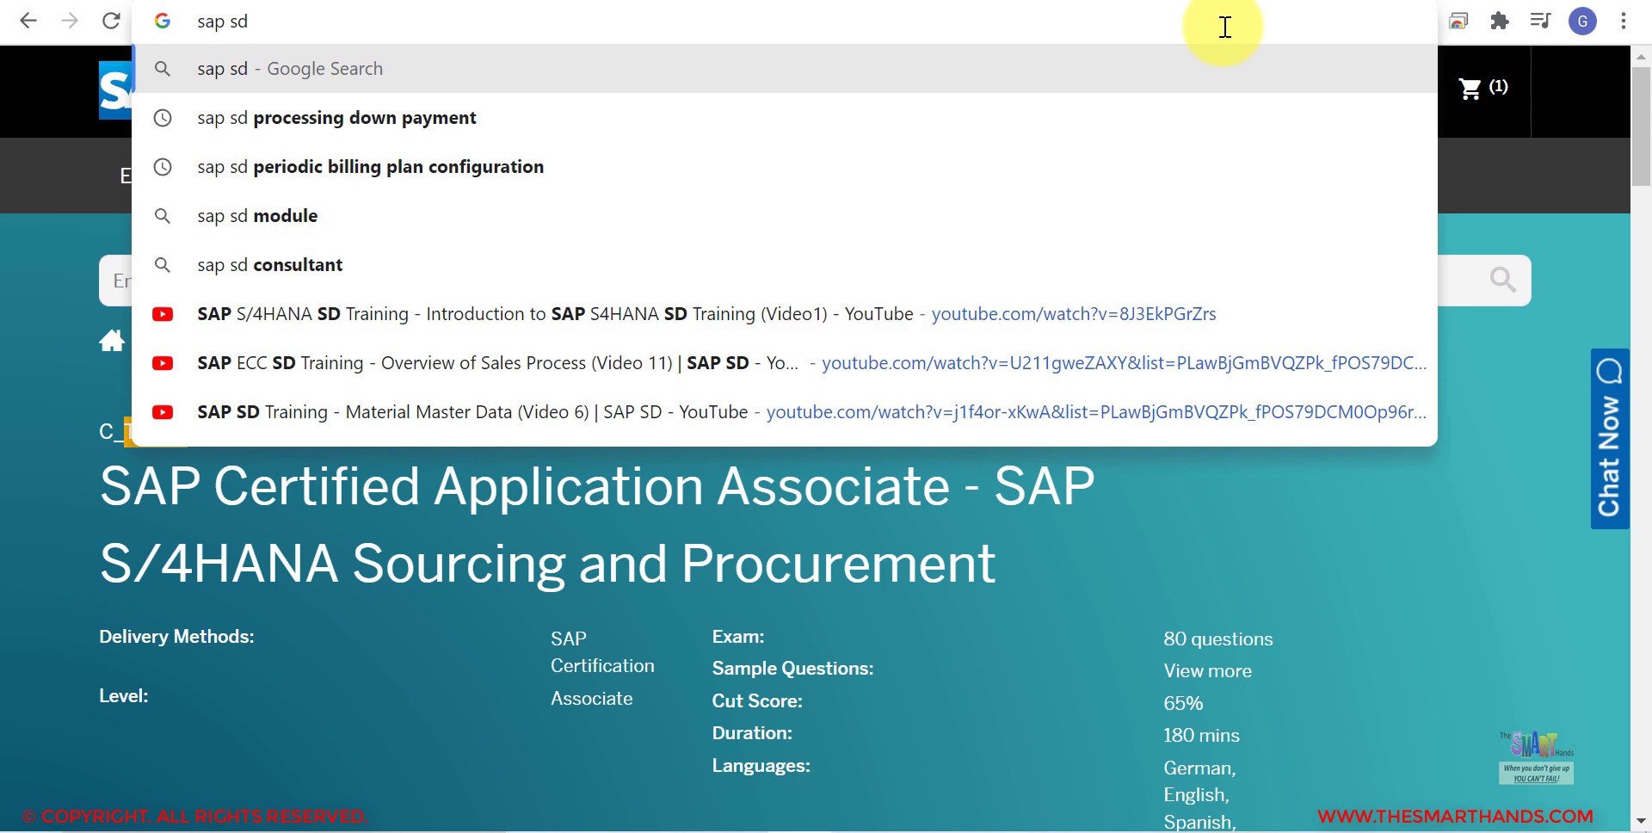
pyautogui.write('cert')
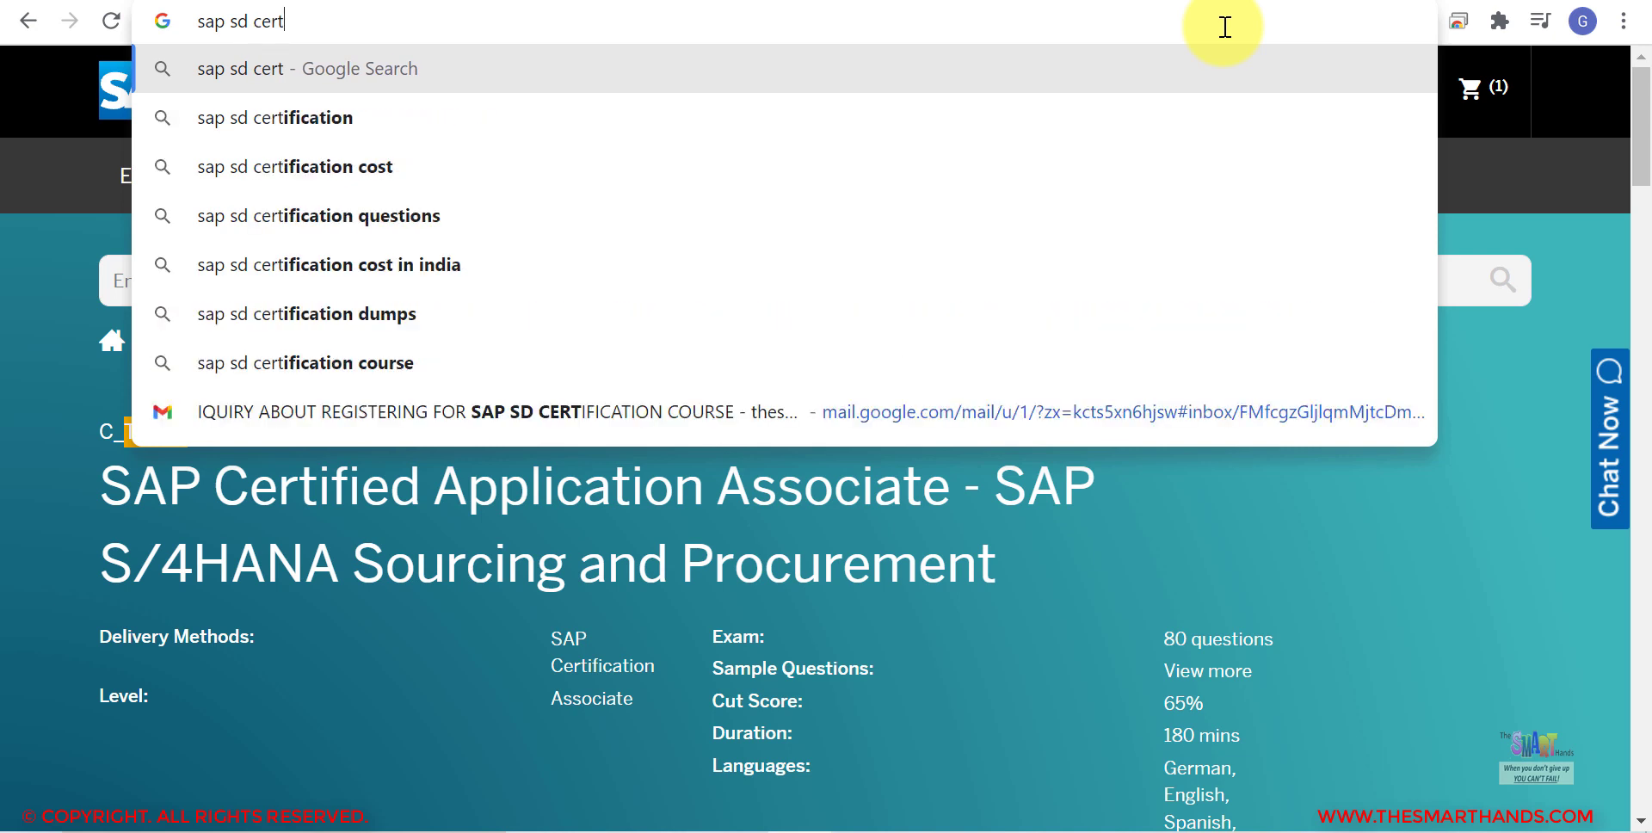
pyautogui.write('ification')
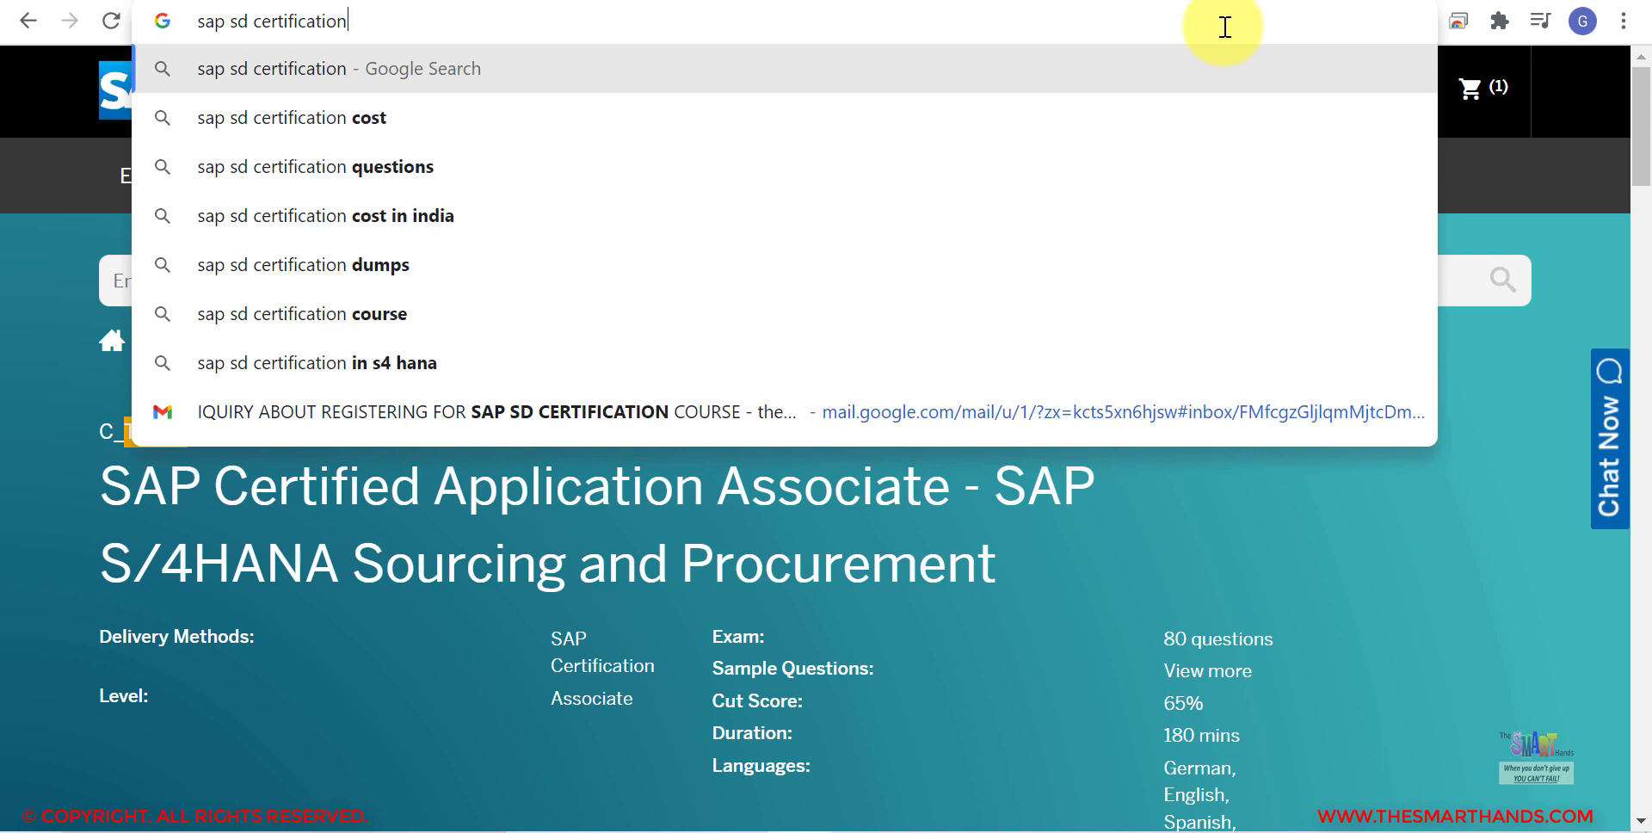
pyautogui.write(' exam code')
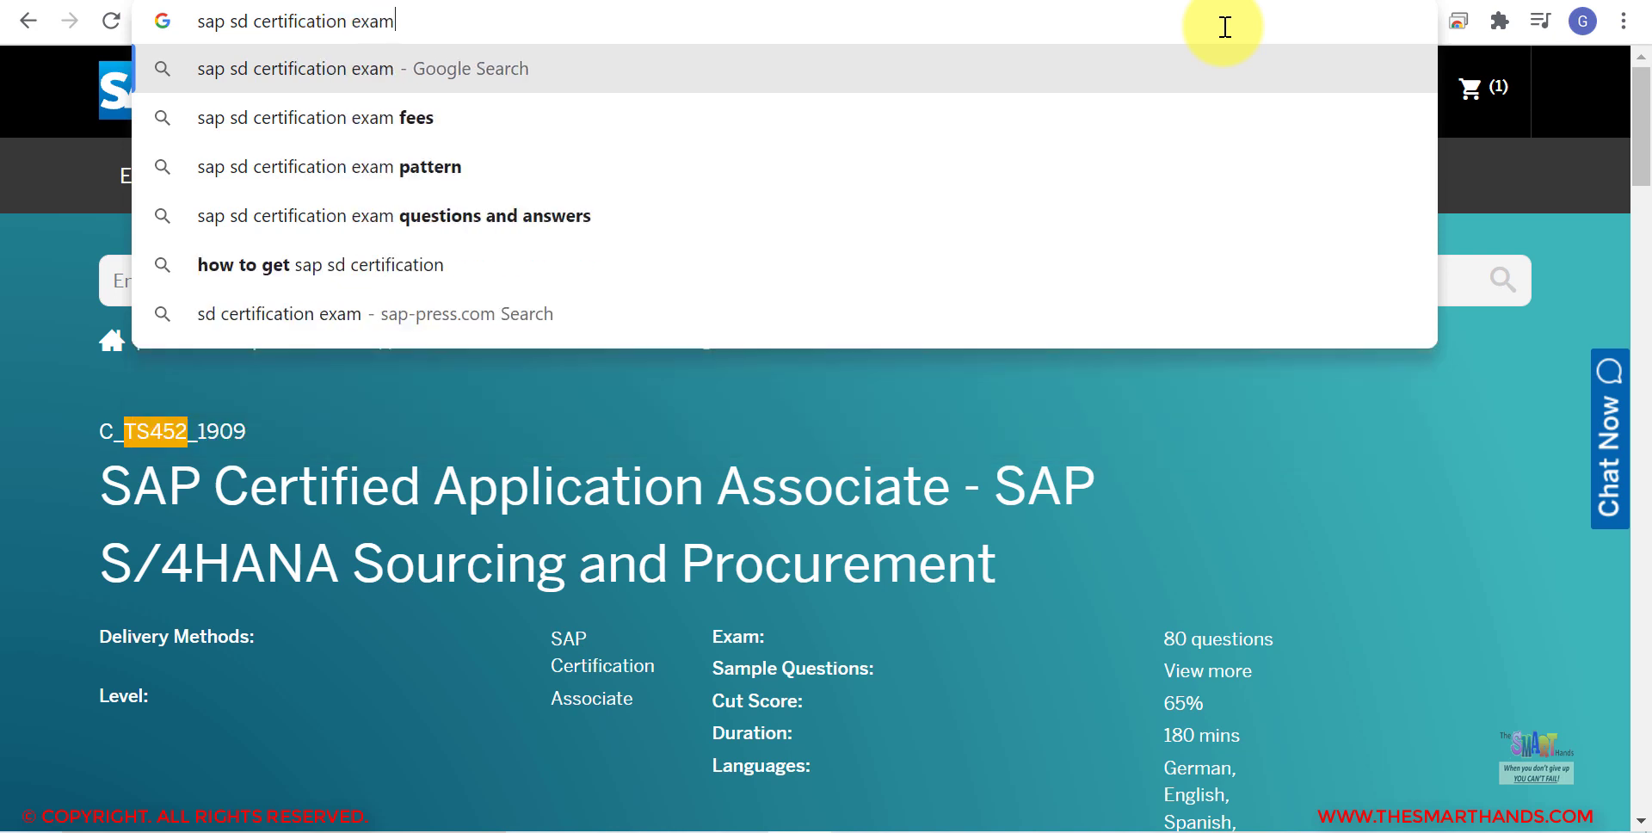
# Run the SD search, highlight exam code C_TSCM62_67, then search the FI certification code instead.
pyautogui.press('Return')
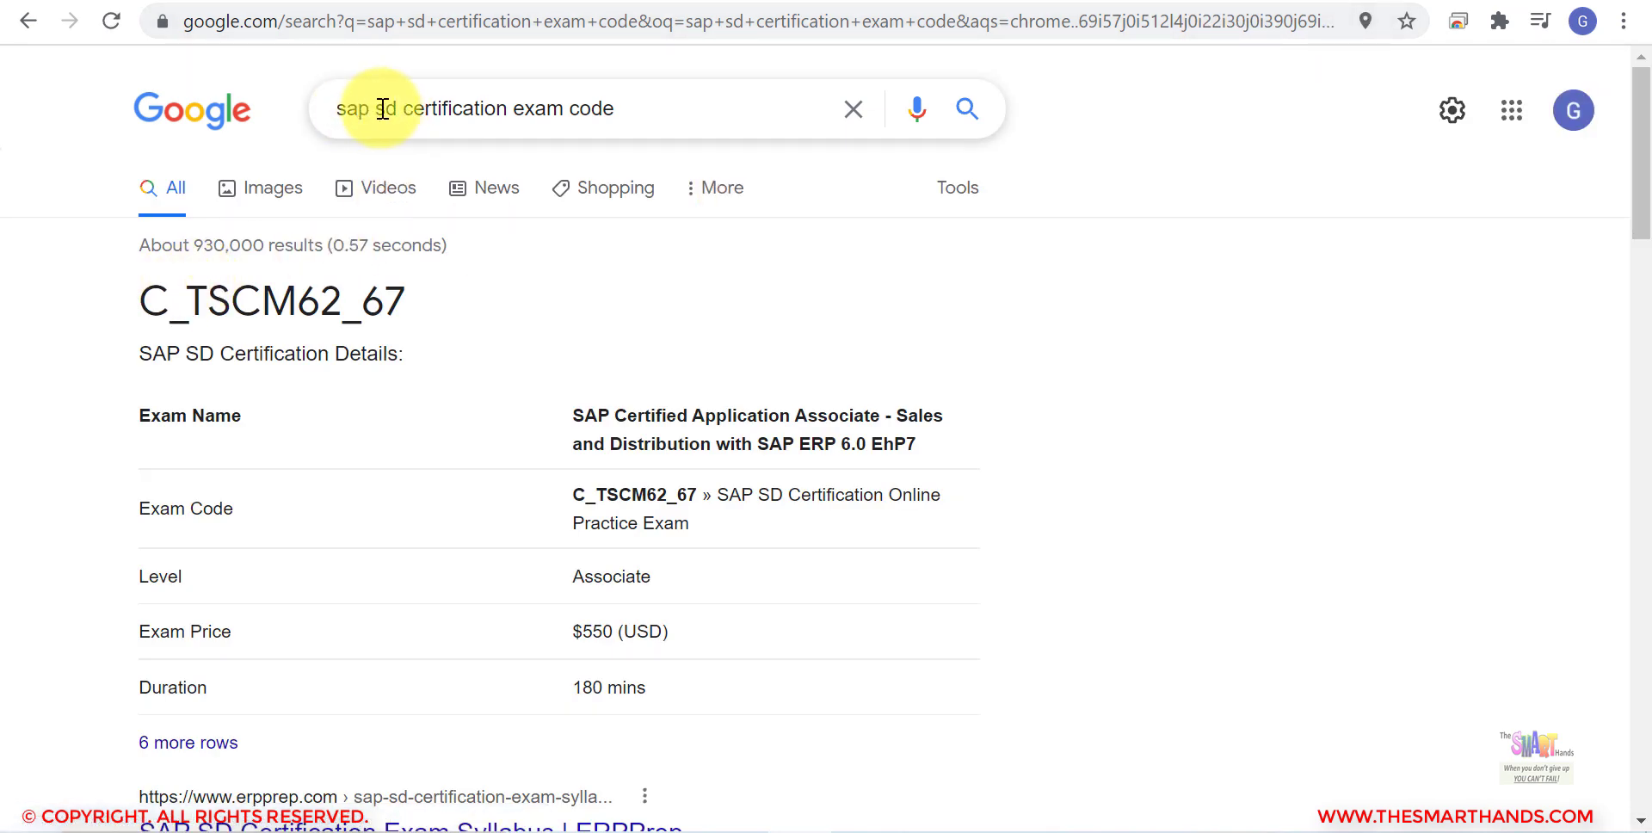
pyautogui.moveTo(141, 302); pyautogui.dragTo(434, 300)
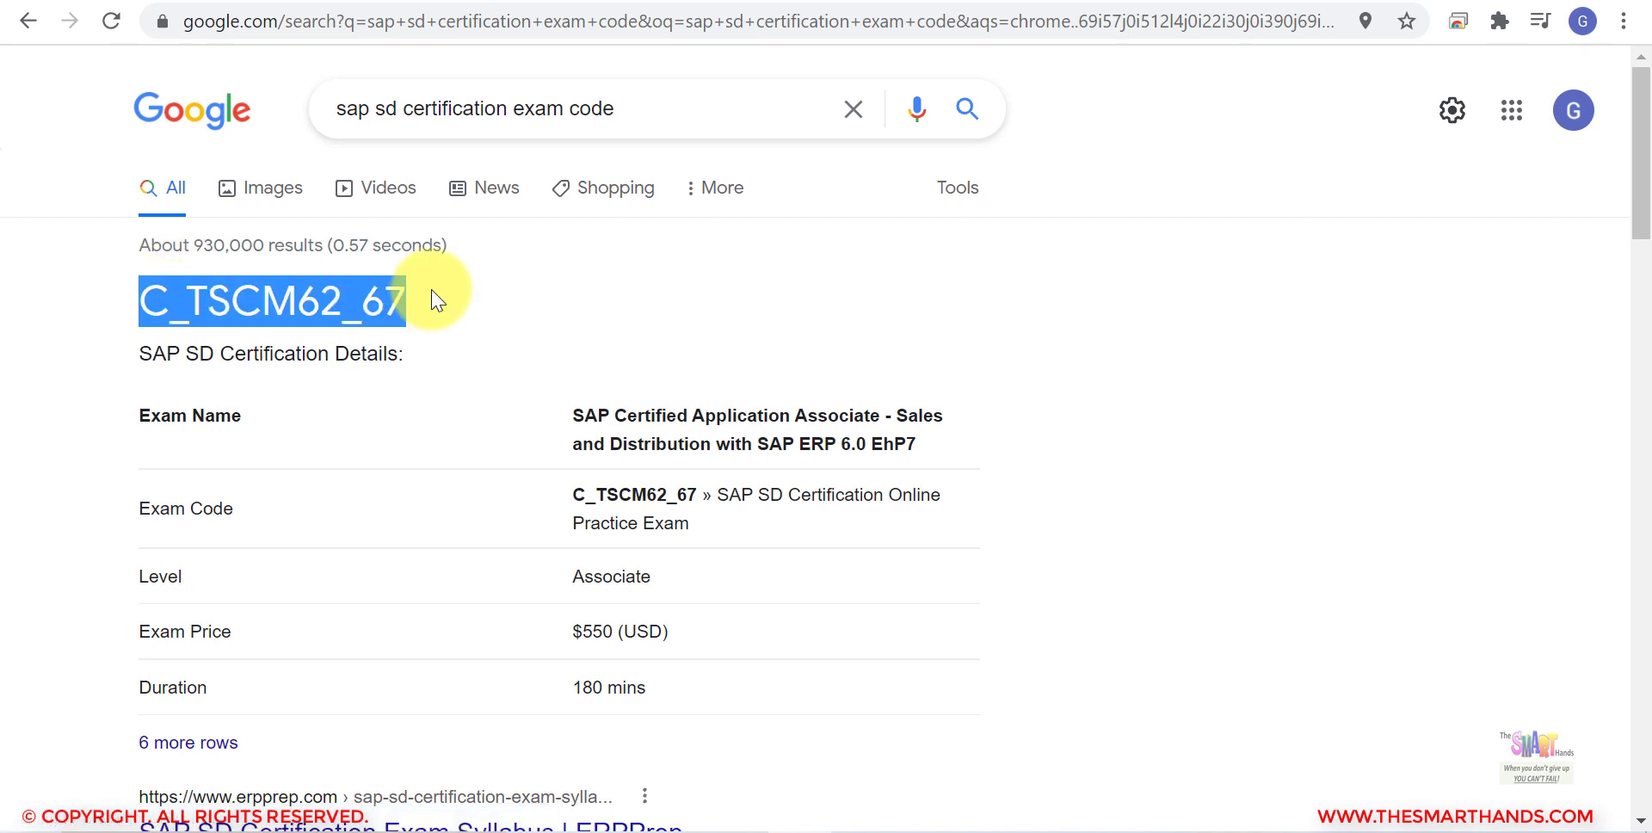
pyautogui.moveTo(376, 107); pyautogui.dragTo(395, 105)
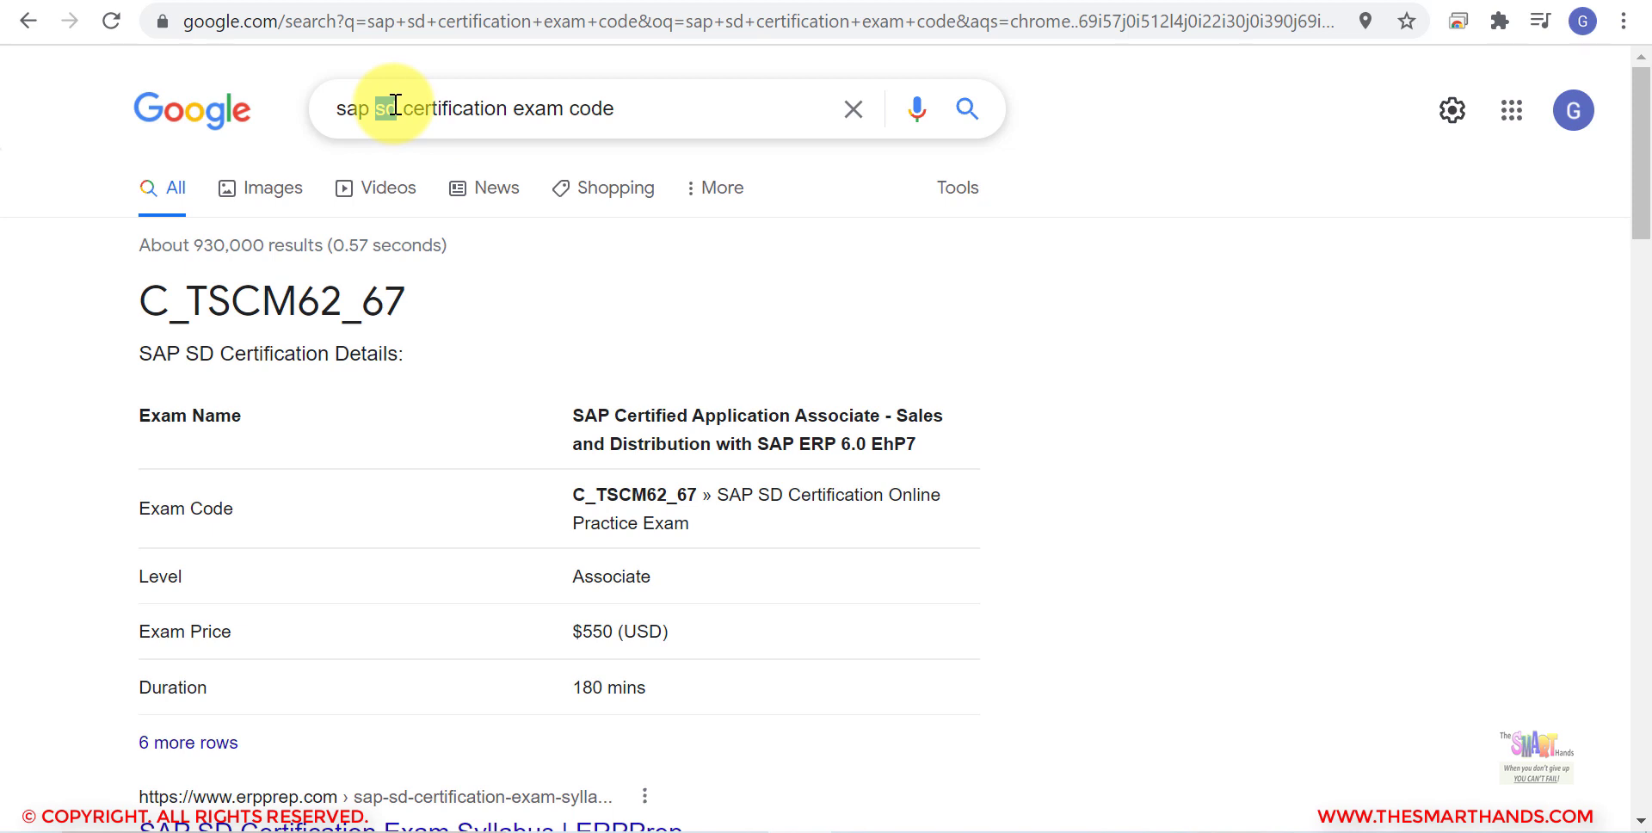
pyautogui.write('fi')
pyautogui.press('Return')
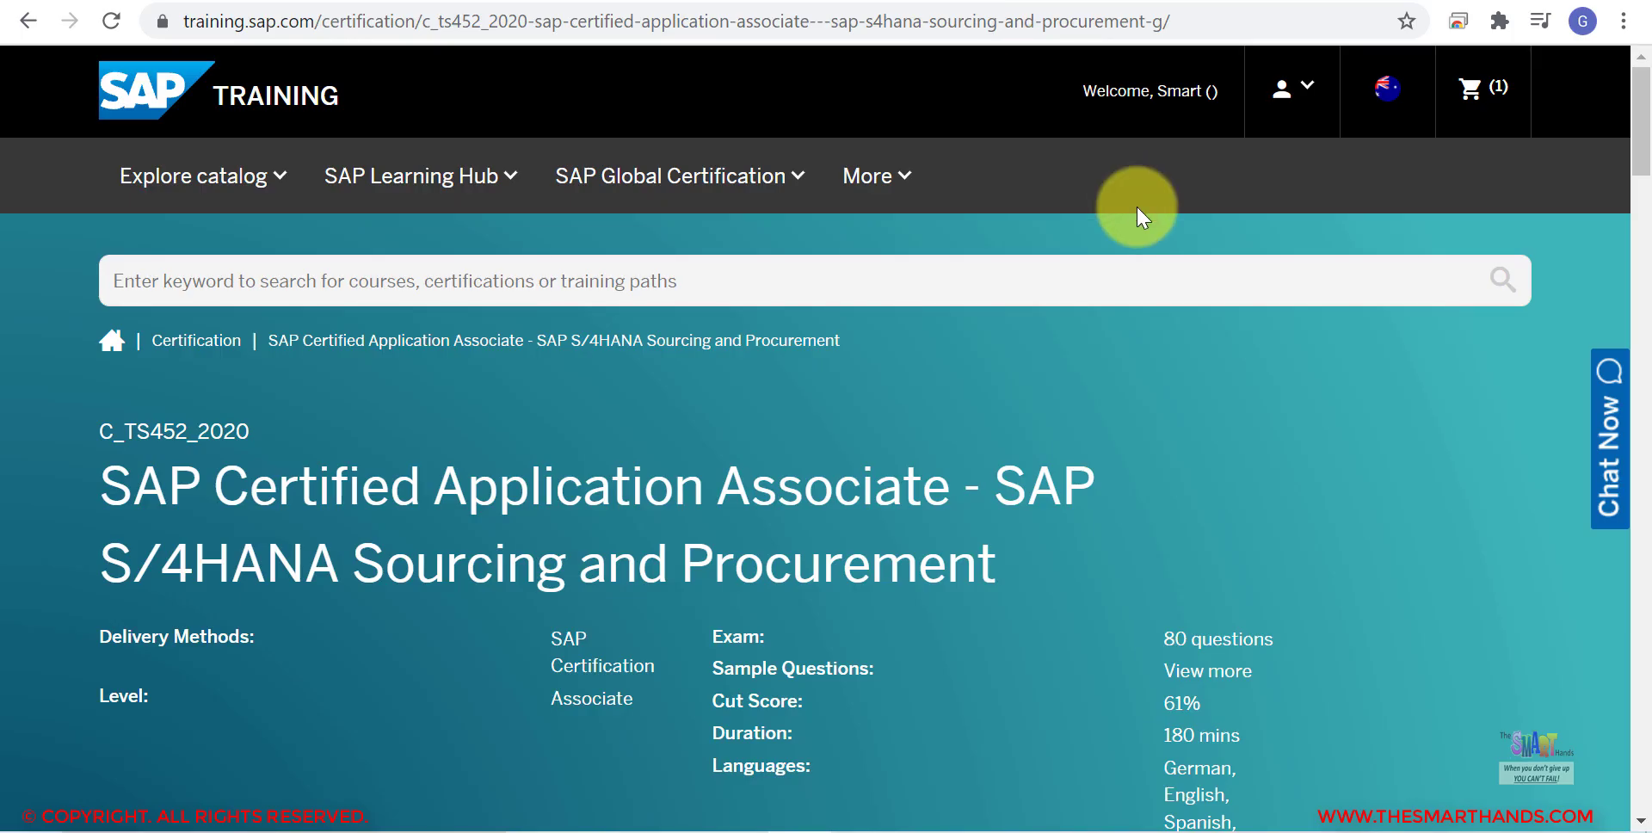
# Open the CER006 six-attempt subscription page ($789.00 AUD) from the Certification Hub sidebar.
pyautogui.moveTo(1639, 148); pyautogui.dragTo(1648, 284)
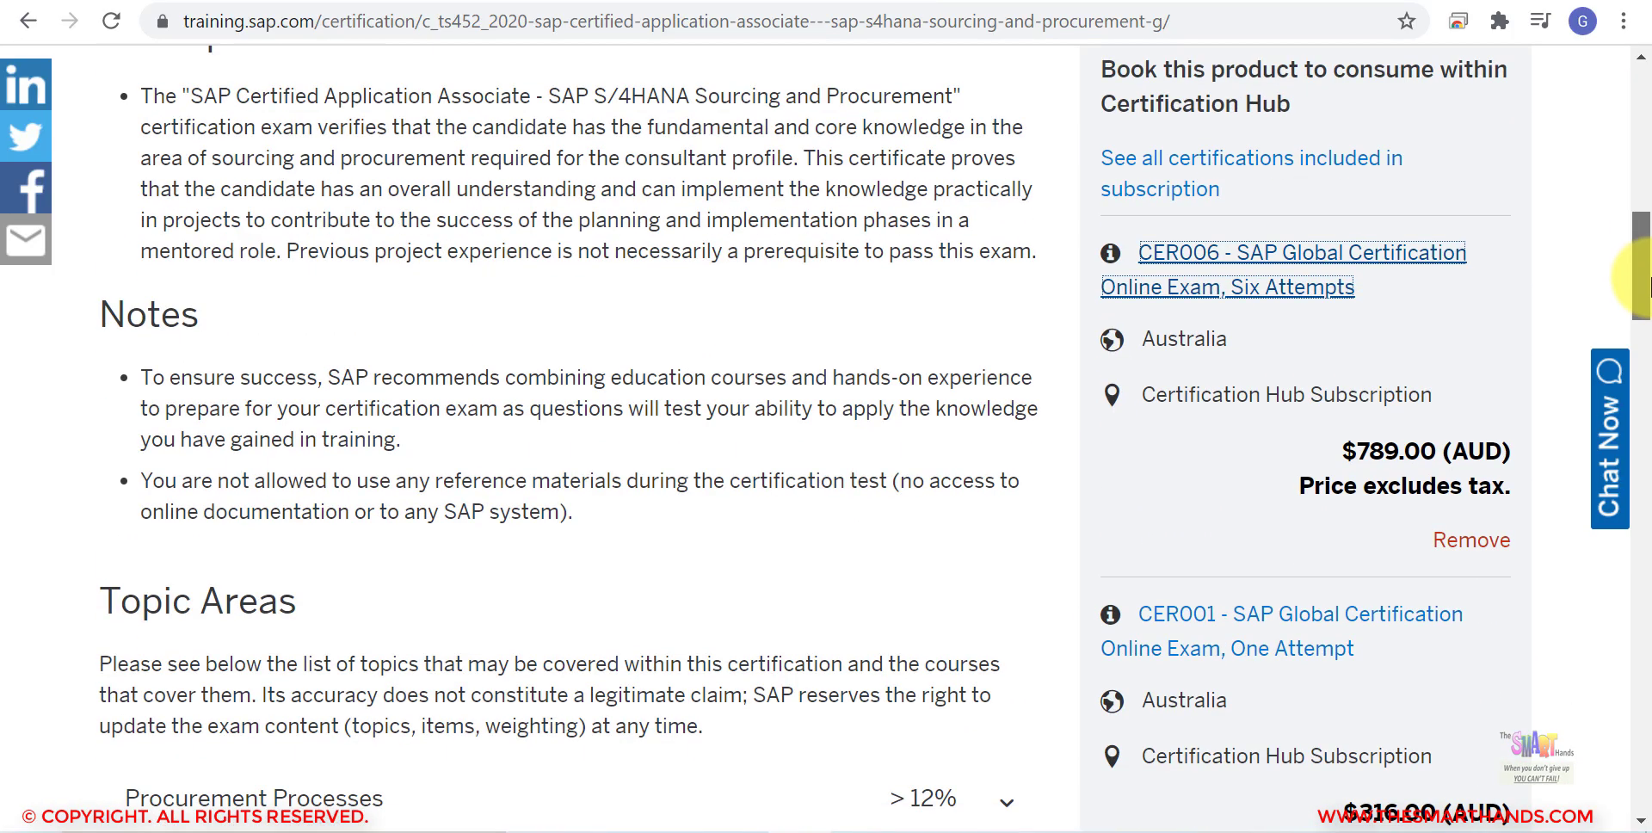
pyautogui.click(1248, 279)
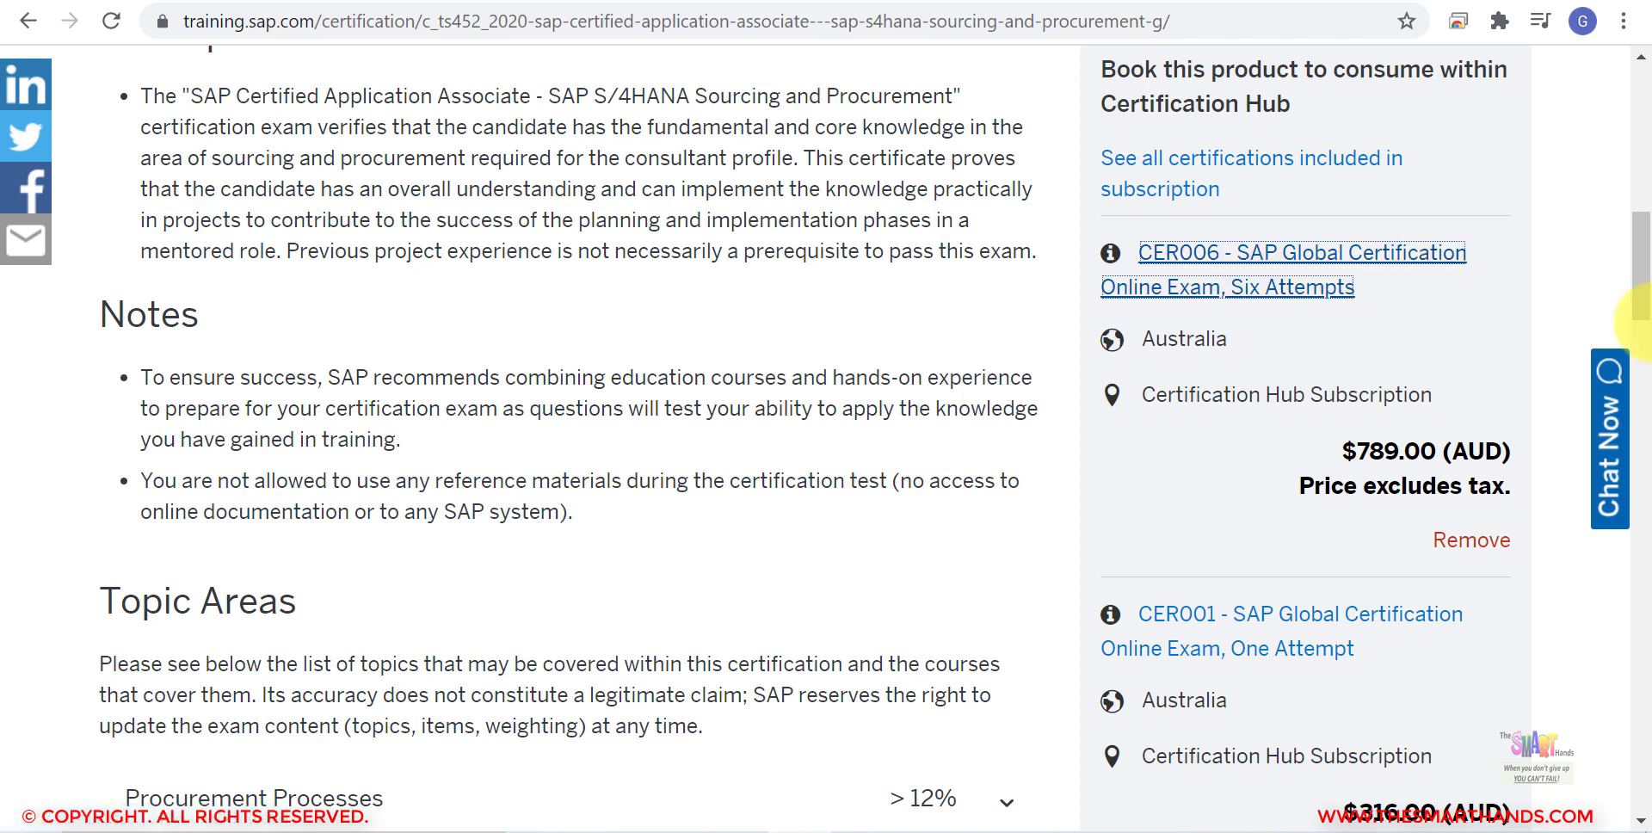
pyautogui.moveTo(1643, 298); pyautogui.dragTo(1637, 51)
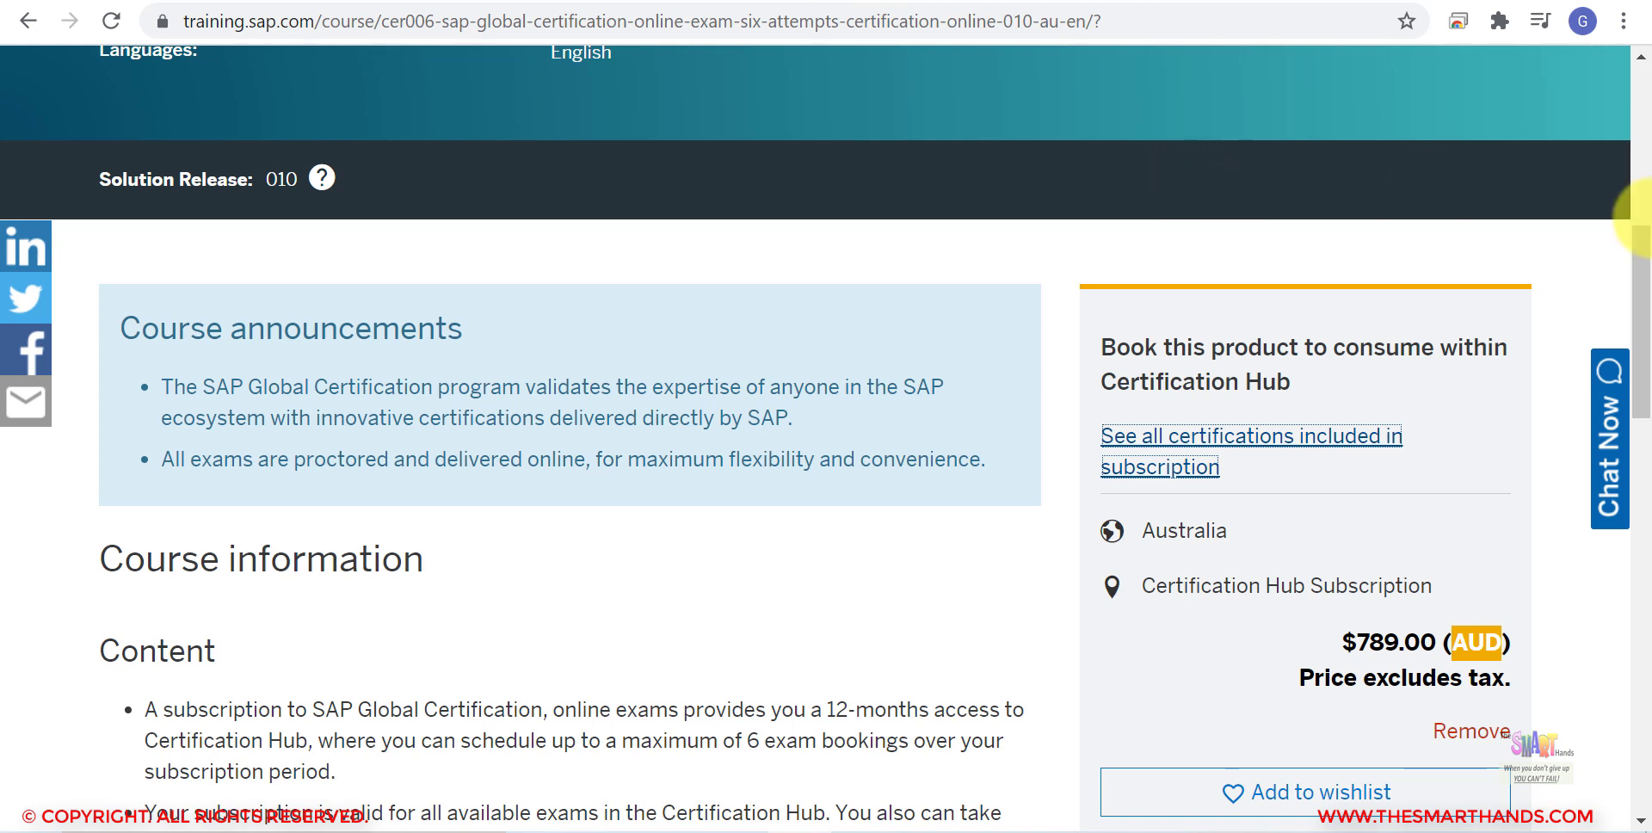
pyautogui.moveTo(1642, 225); pyautogui.dragTo(1646, 336)
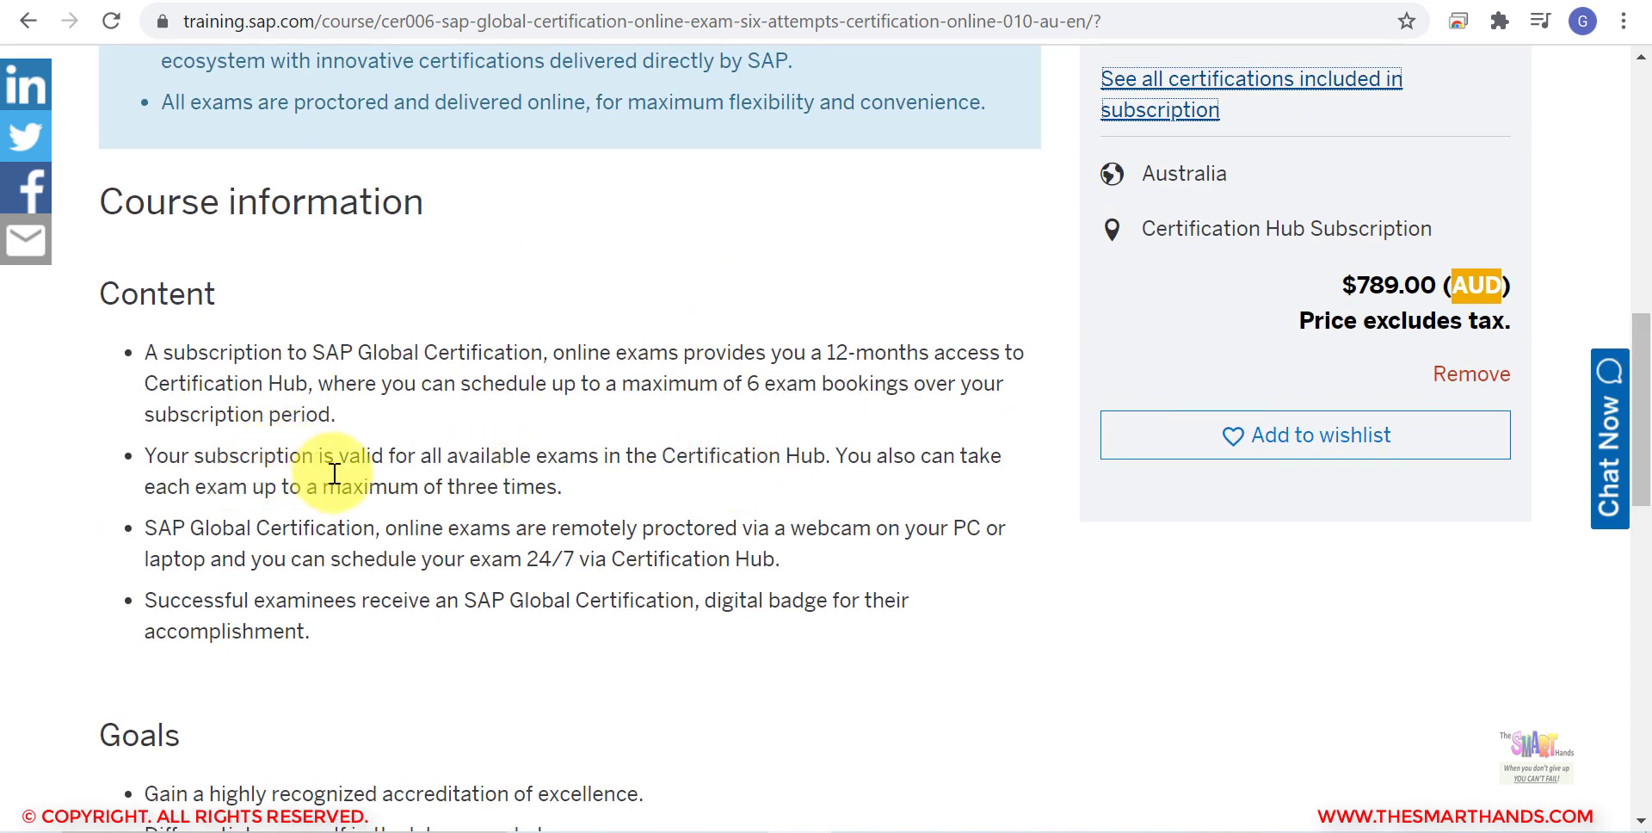
# Highlight the Content bullet 'Your subscription … three times.' covering all Certification Hub exams.
pyautogui.moveTo(143, 456); pyautogui.dragTo(575, 508)
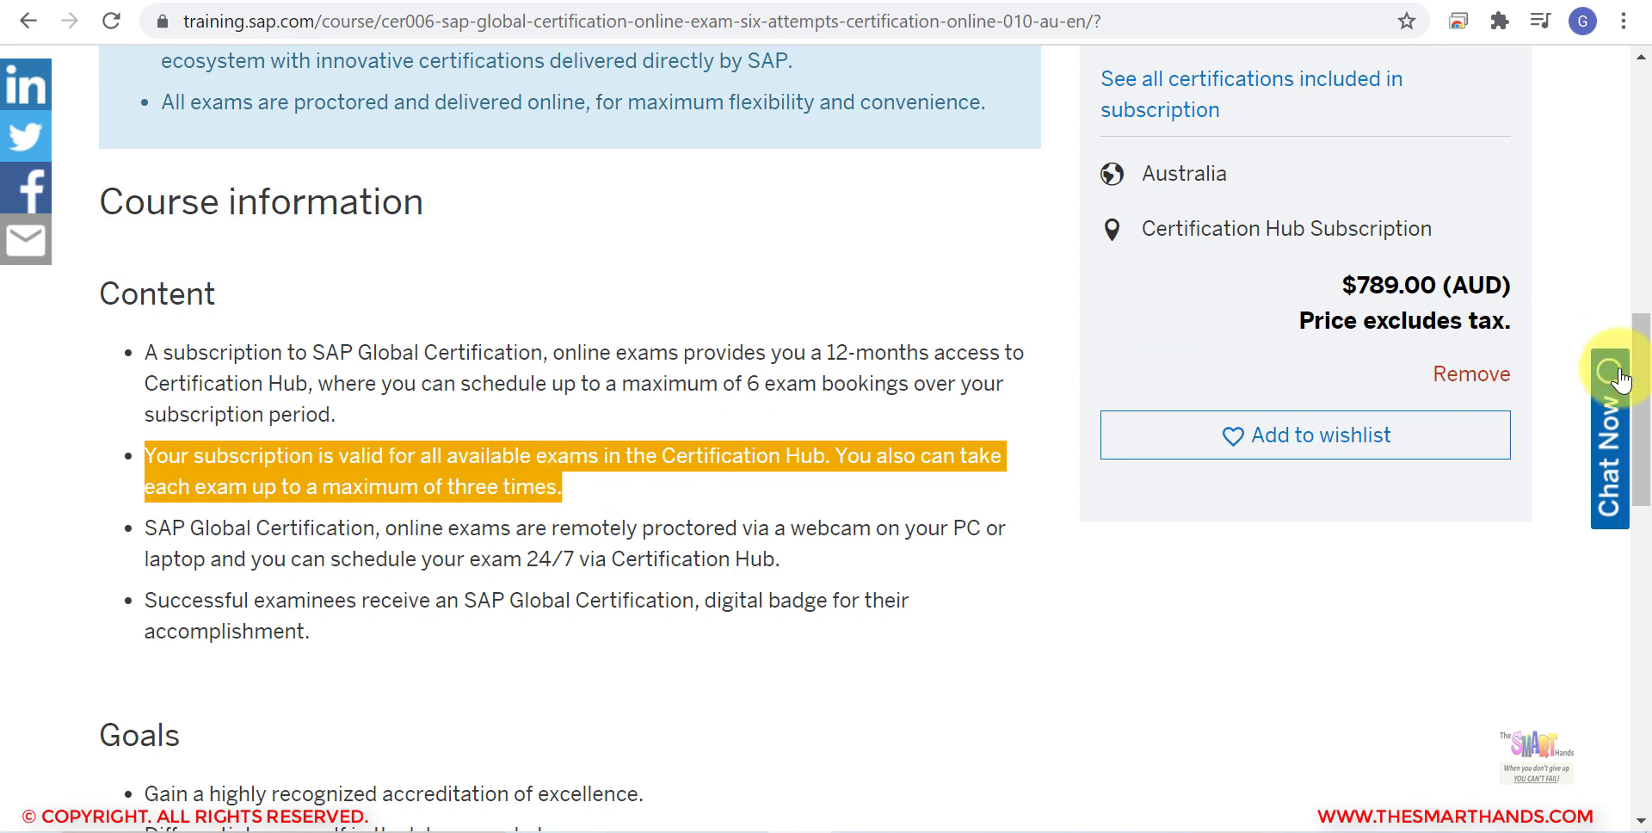
pyautogui.moveTo(1641, 369)
pyautogui.mouseDown()
pyautogui.moveTo(1646, 281)
pyautogui.moveTo(1646, 370)
pyautogui.mouseUp()
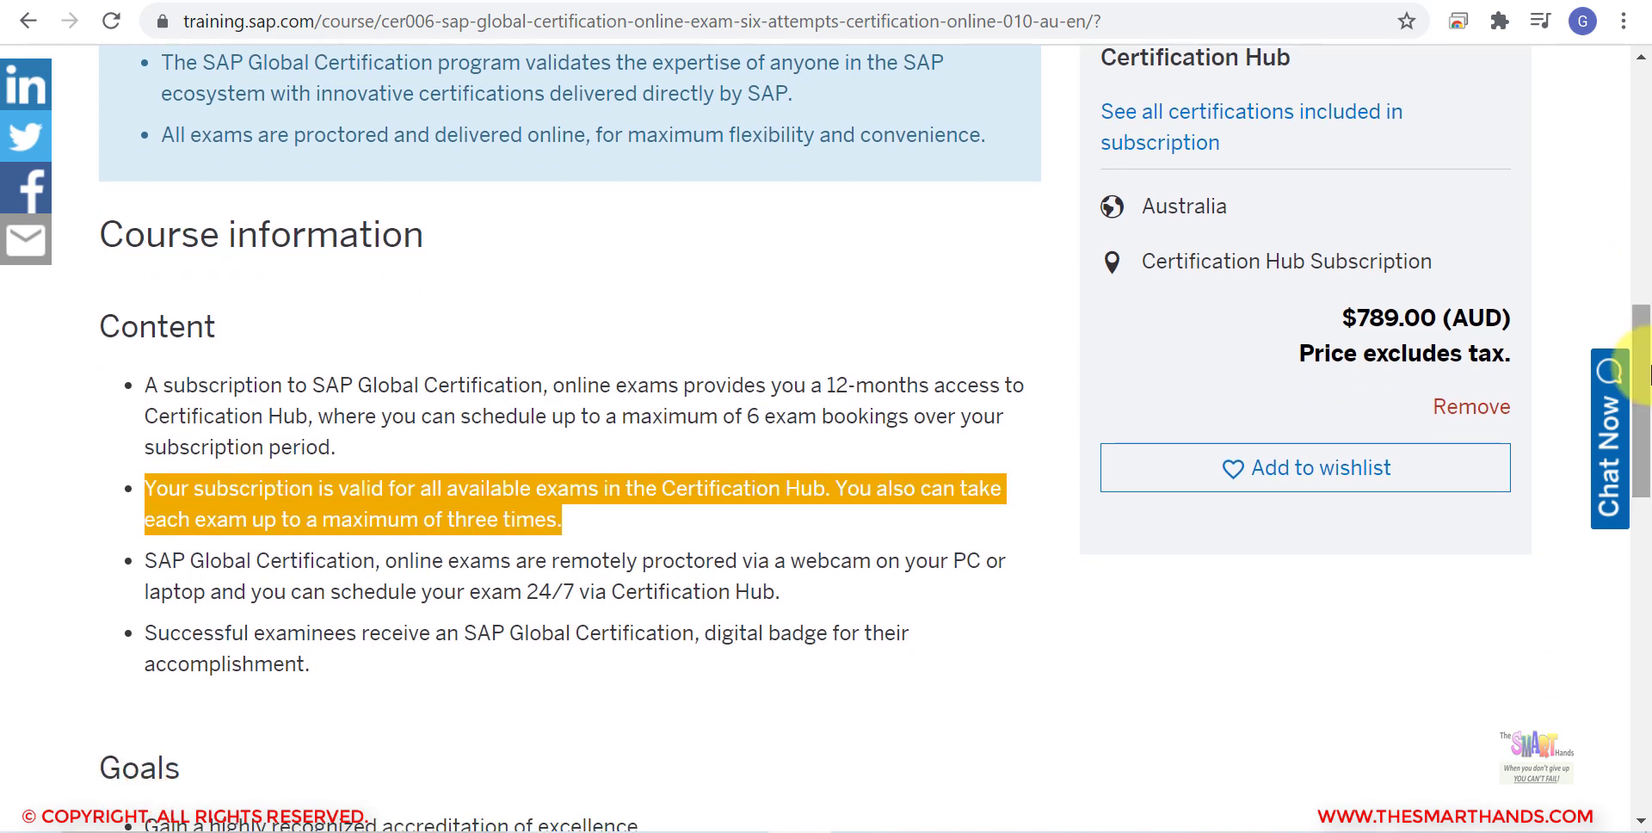
pyautogui.moveTo(1645, 344)
pyautogui.mouseDown()
pyautogui.moveTo(1646, 300)
pyautogui.moveTo(1646, 334)
pyautogui.mouseUp()
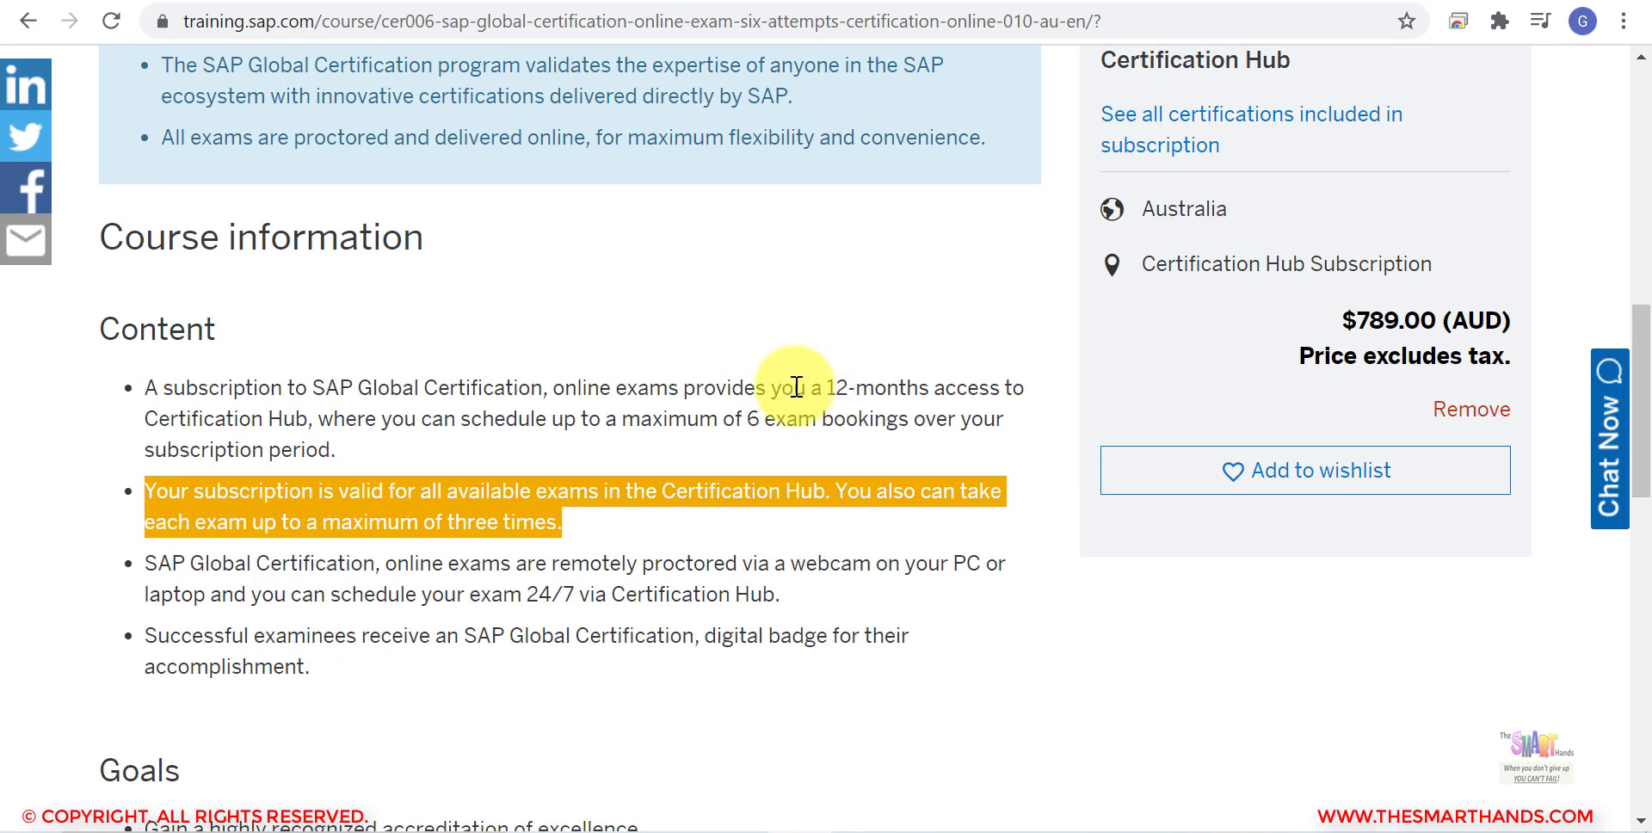